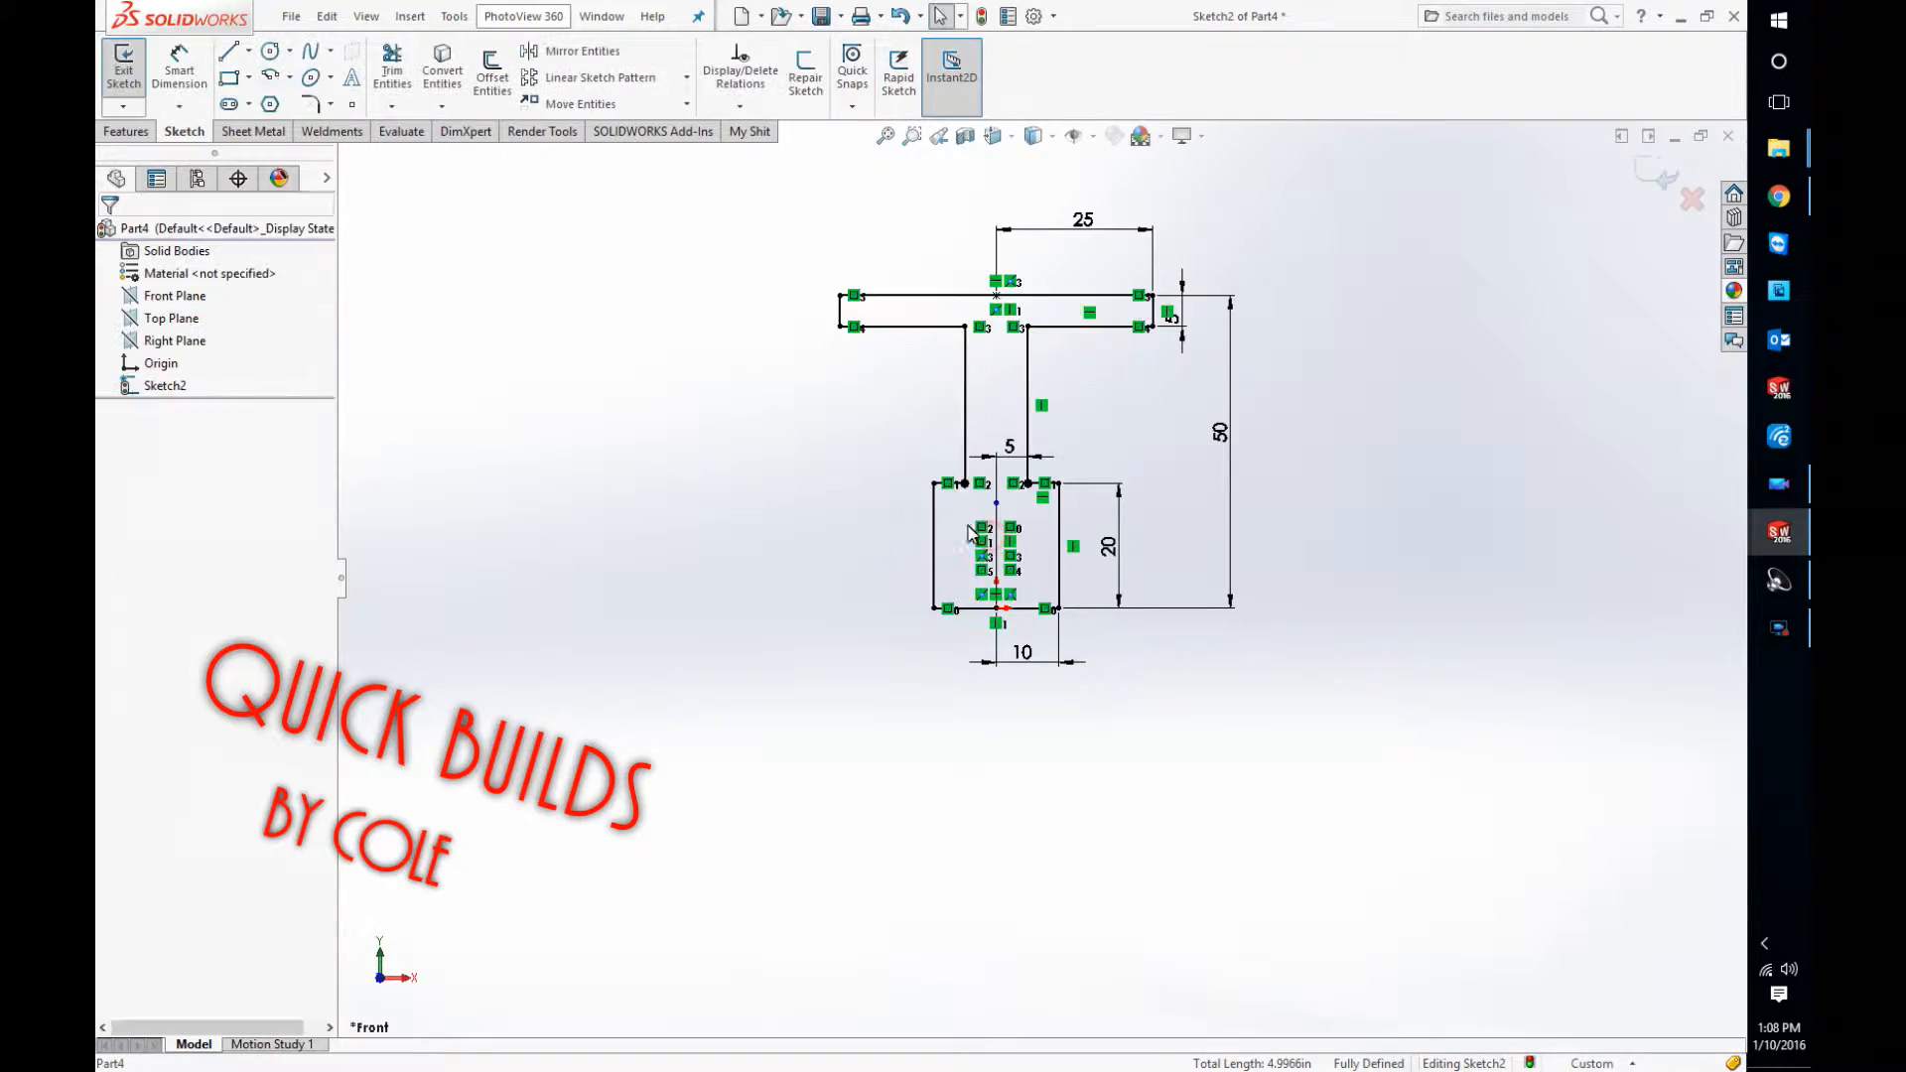
click(195, 70)
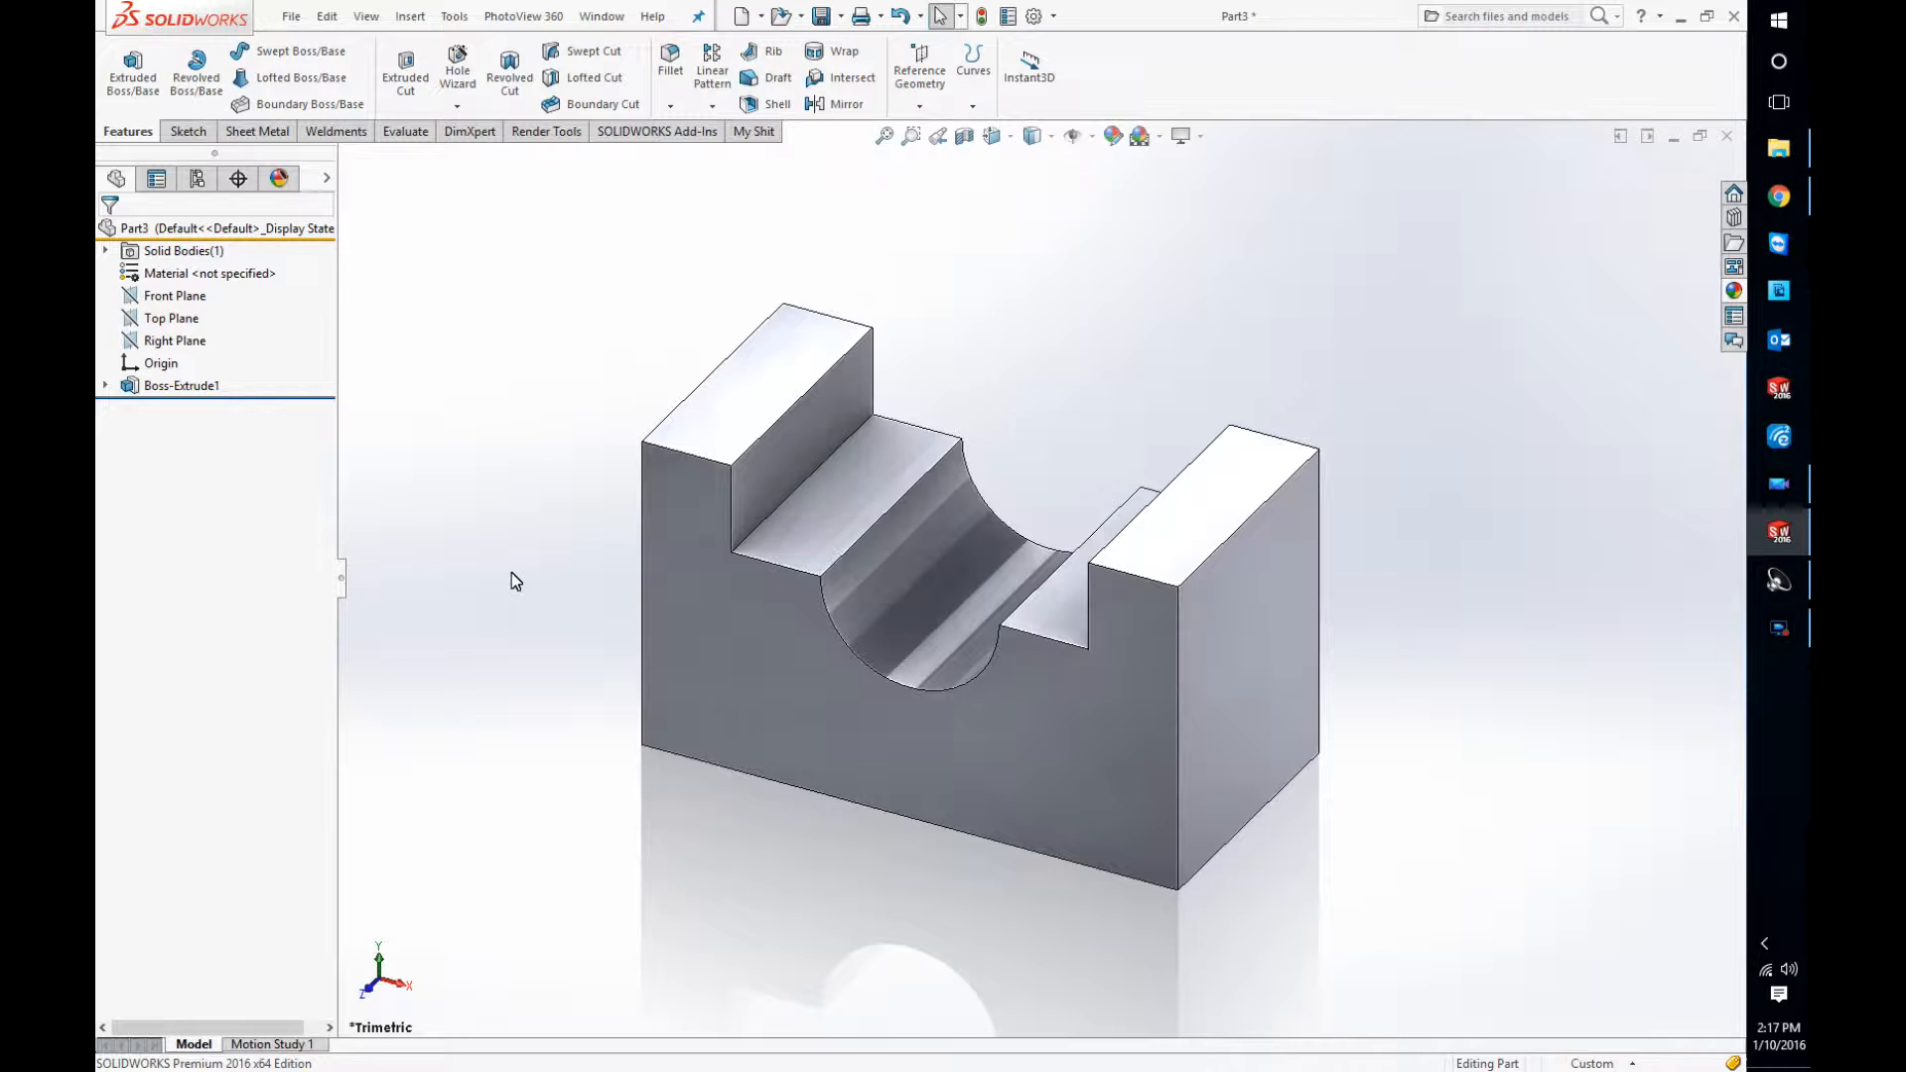
middle_drag(600, 702, 640, 691)
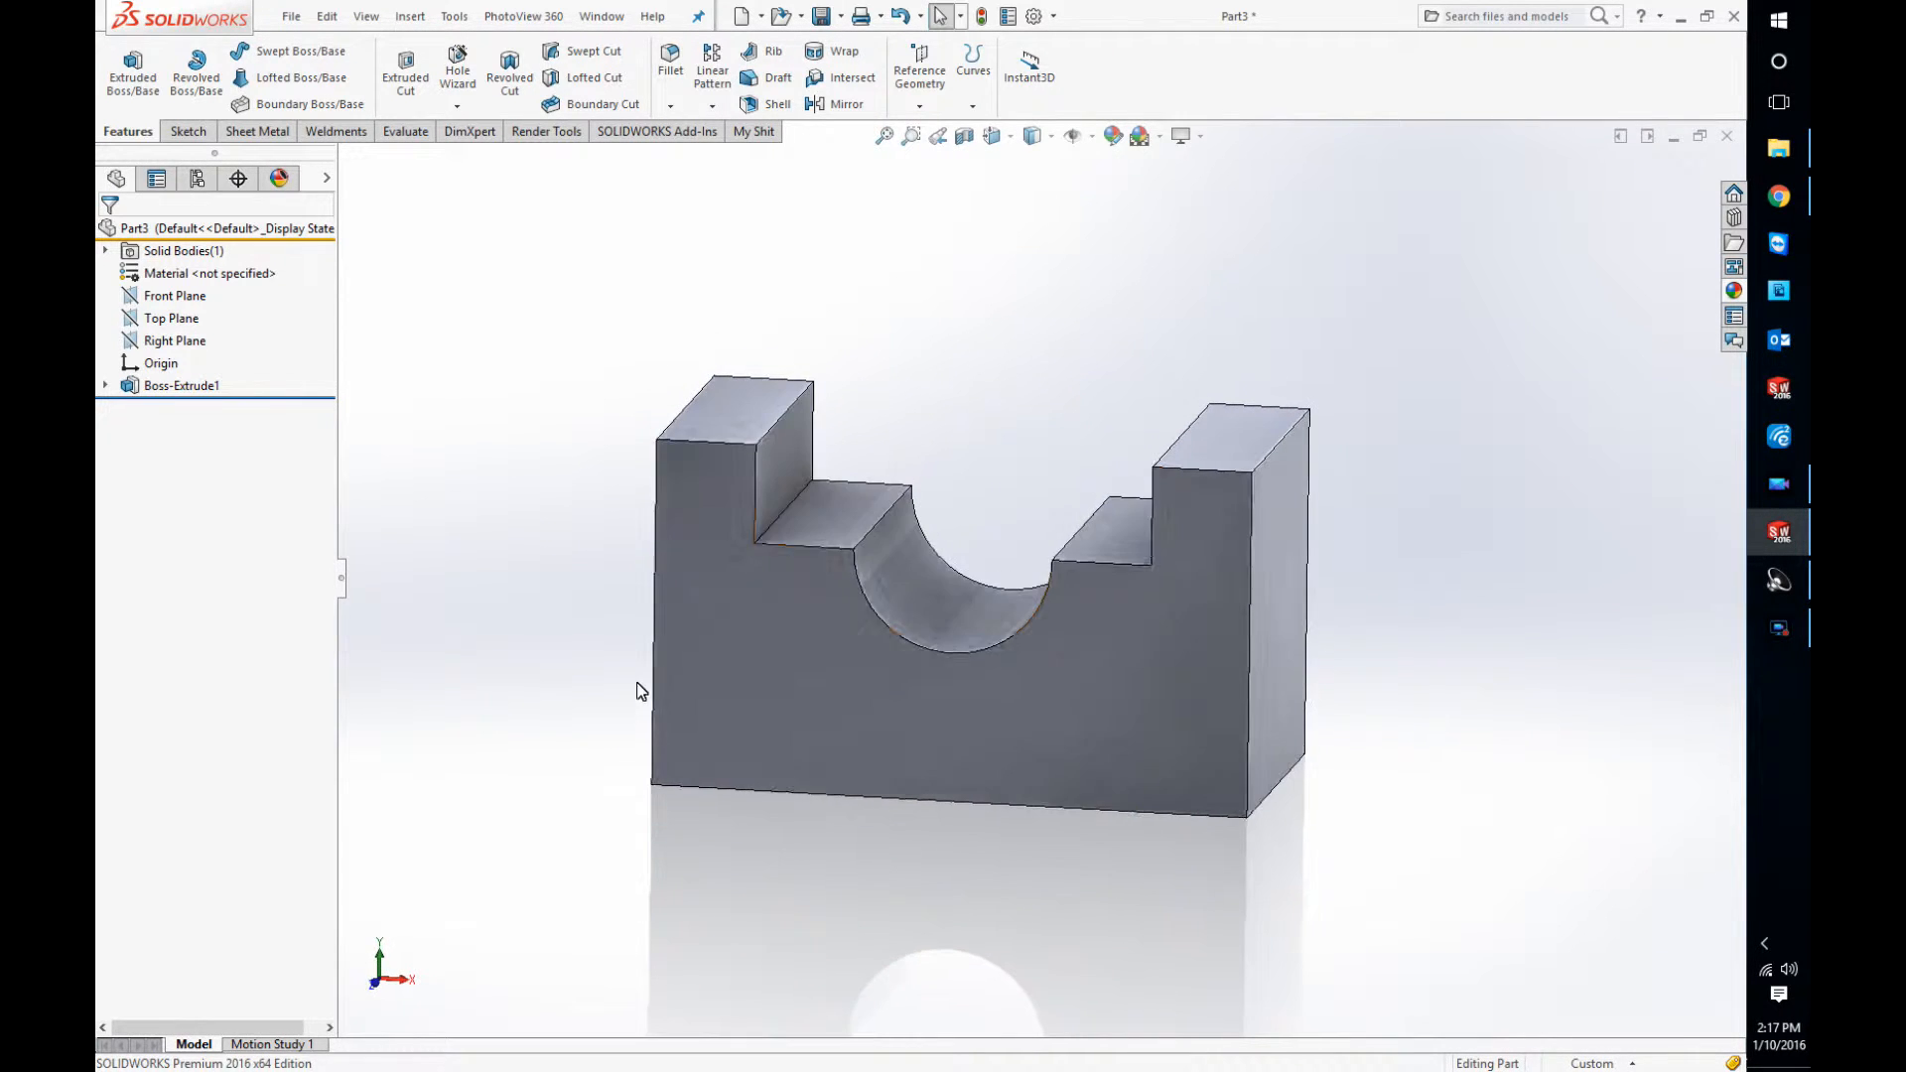
middle_drag(827, 856, 673, 556)
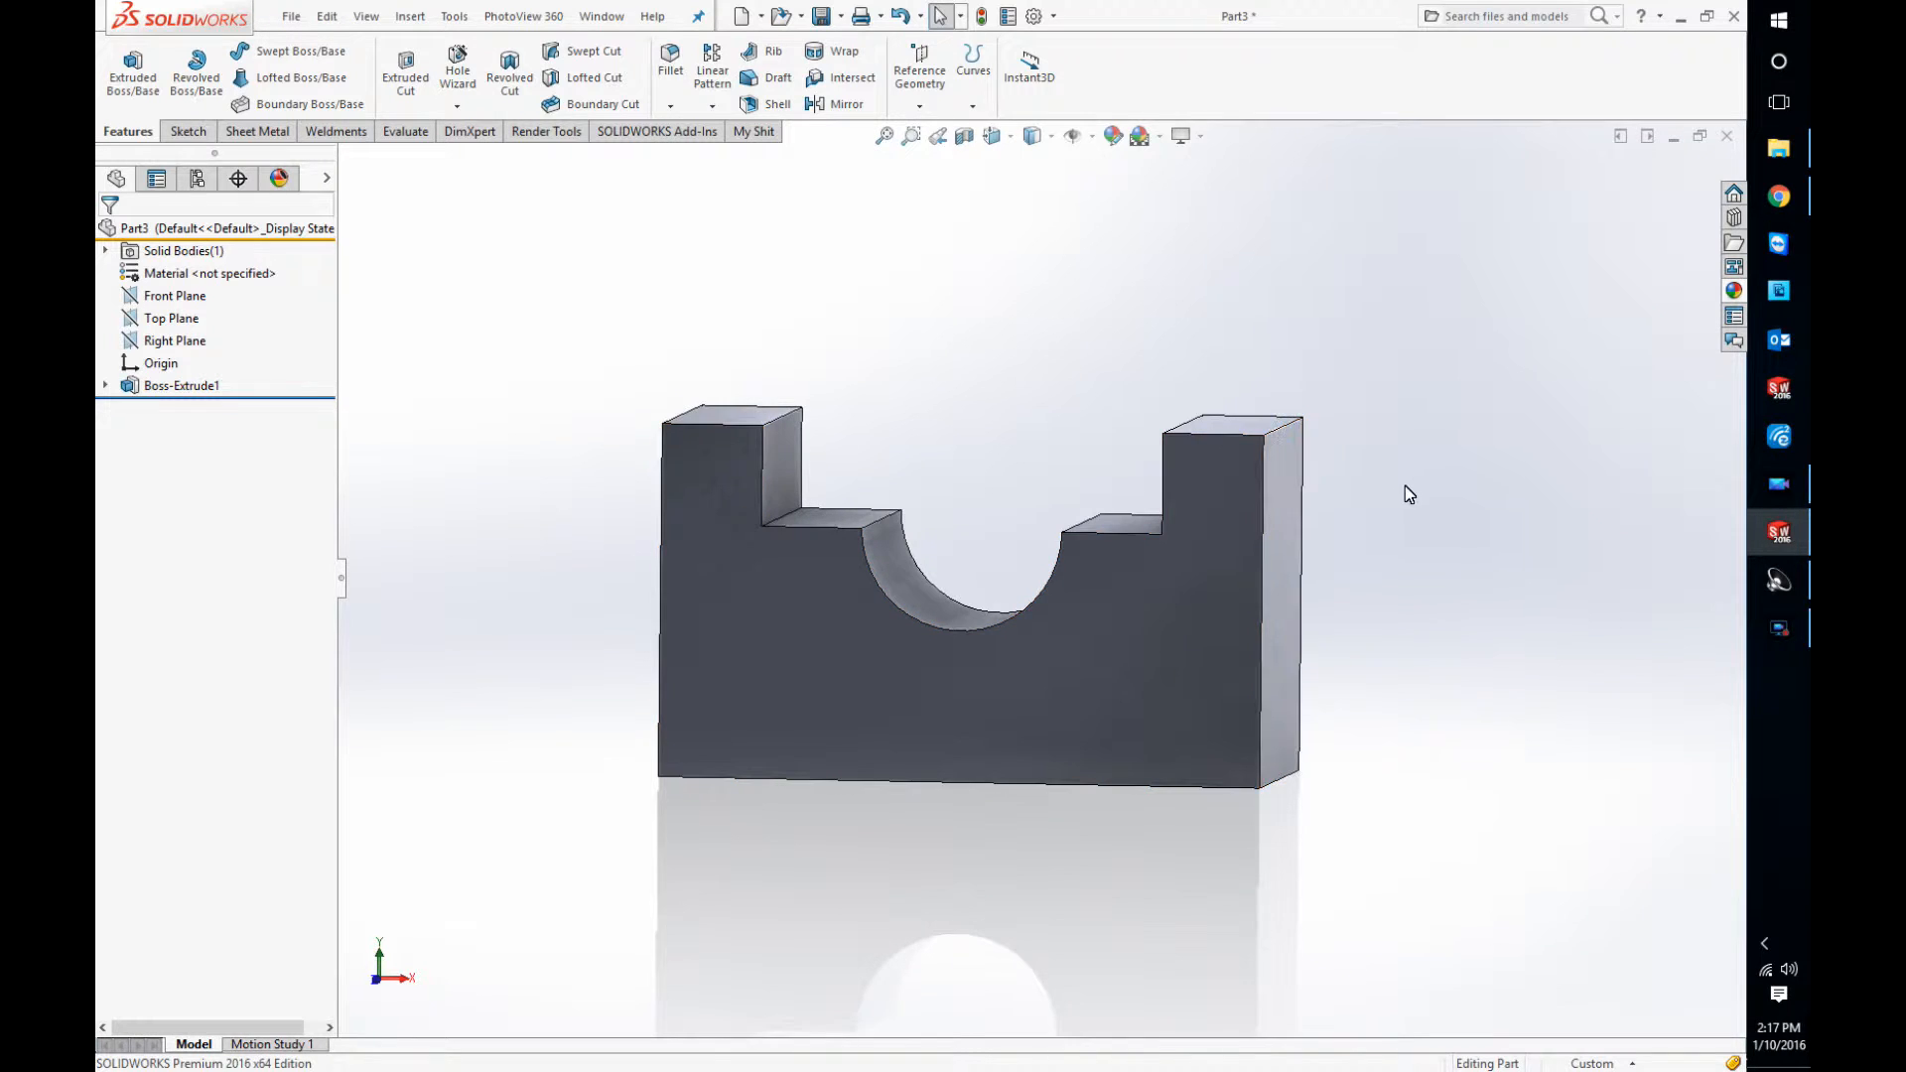
key(ctrl+7)
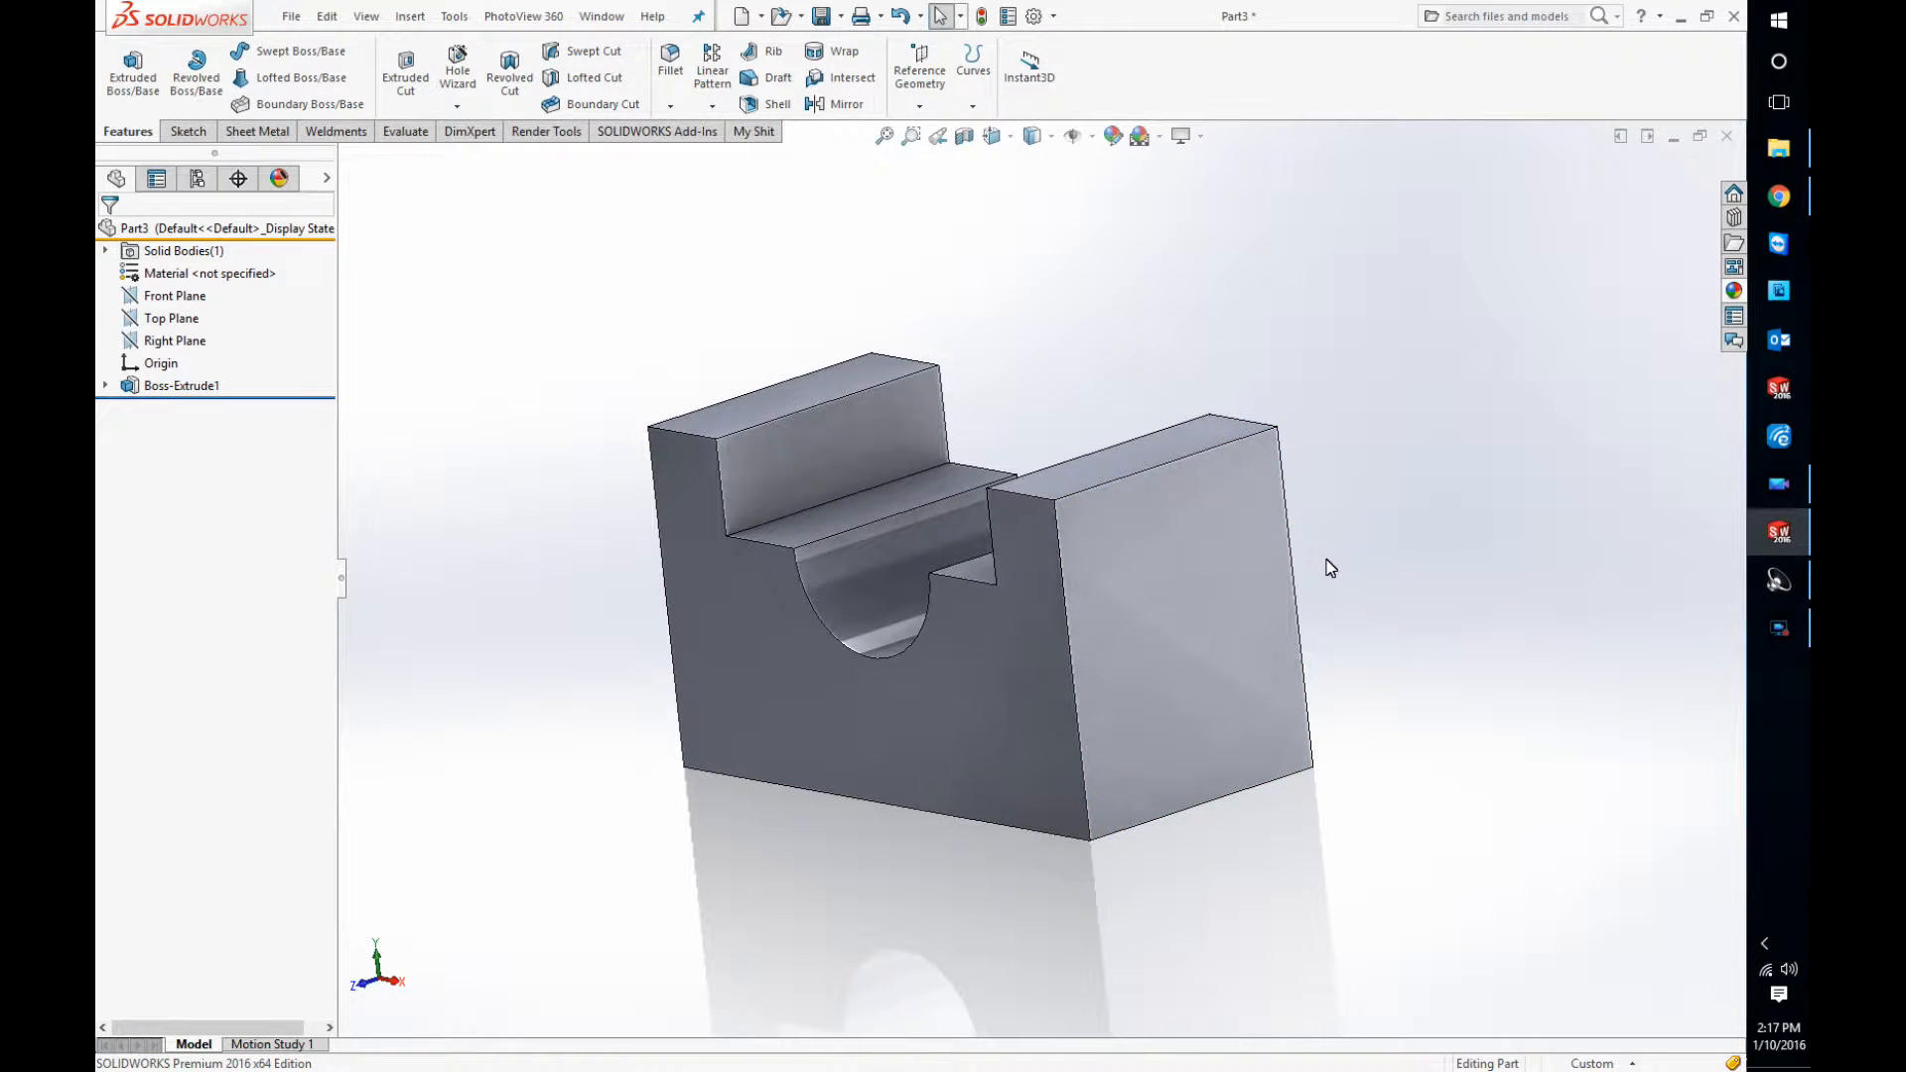
middle_drag(970, 890, 1115, 880)
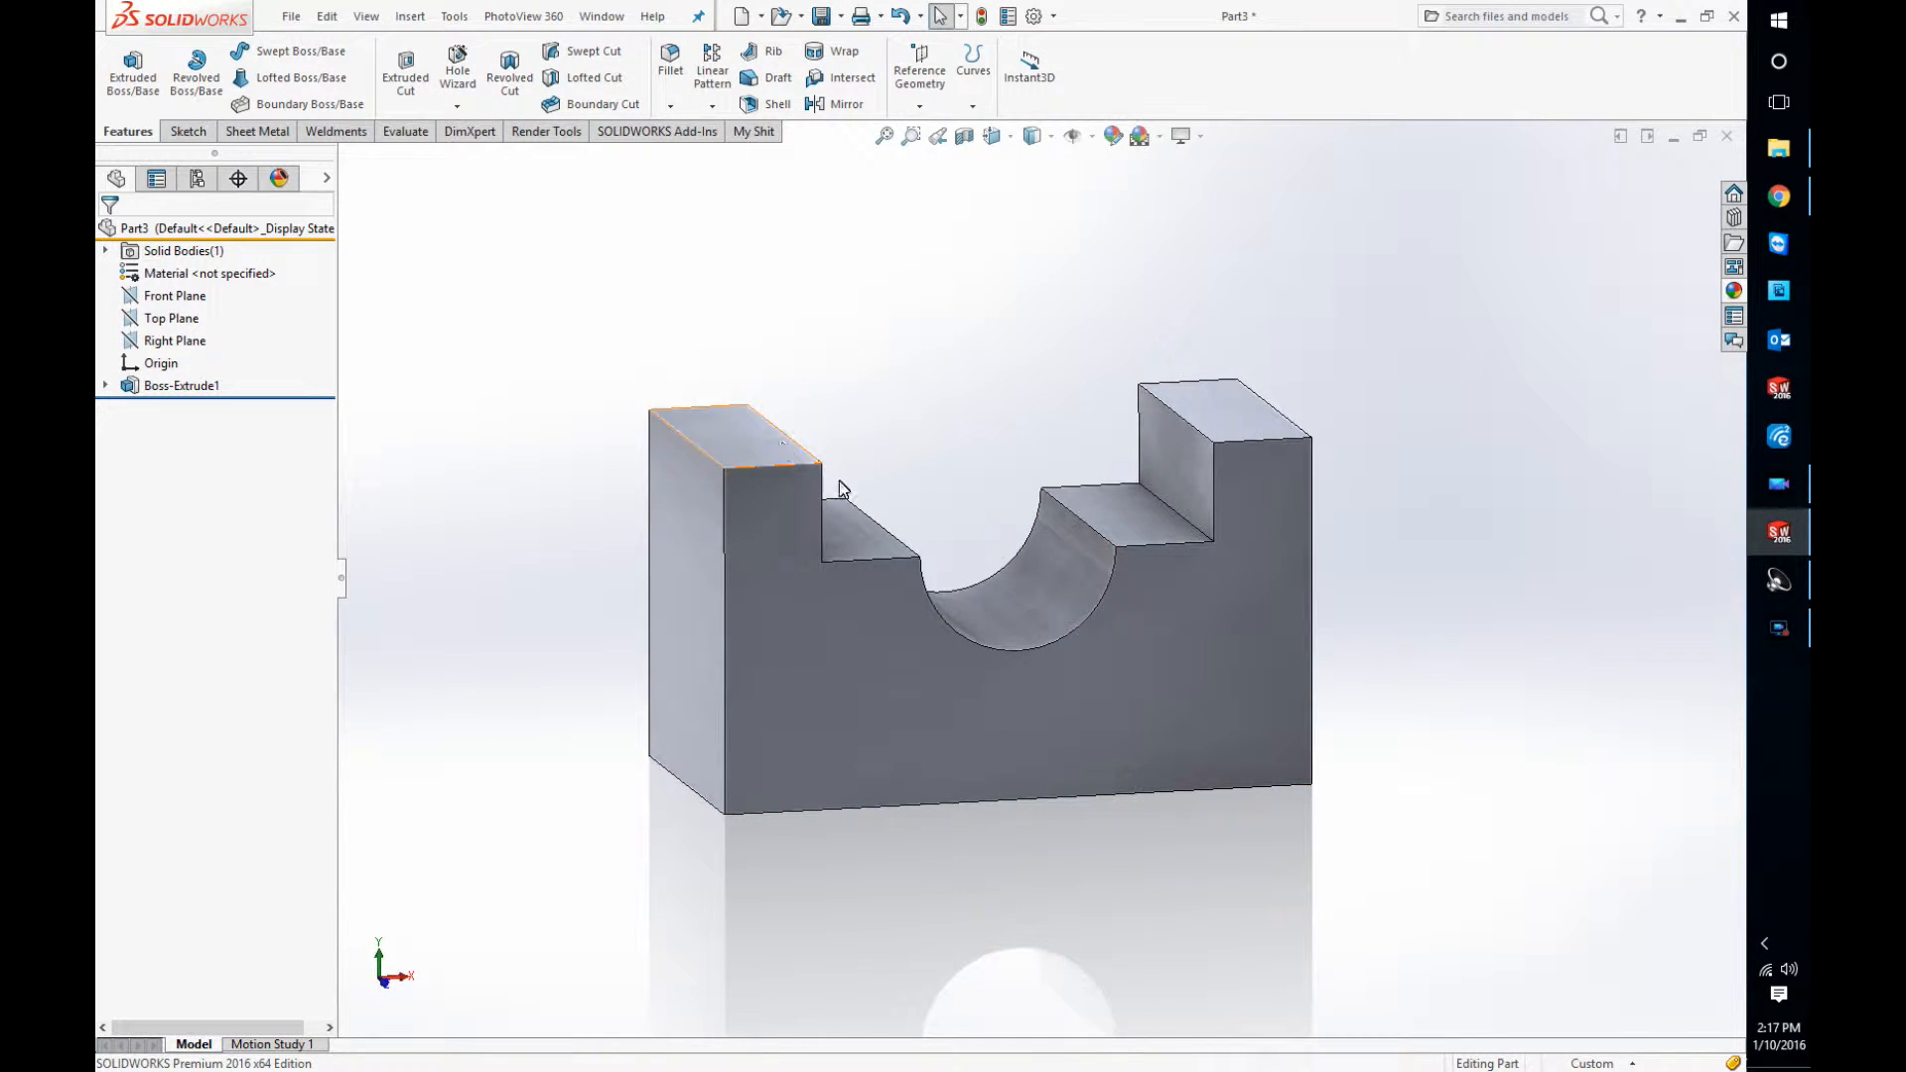
Create a new part and start a sketch on the Front Plane
click(292, 19)
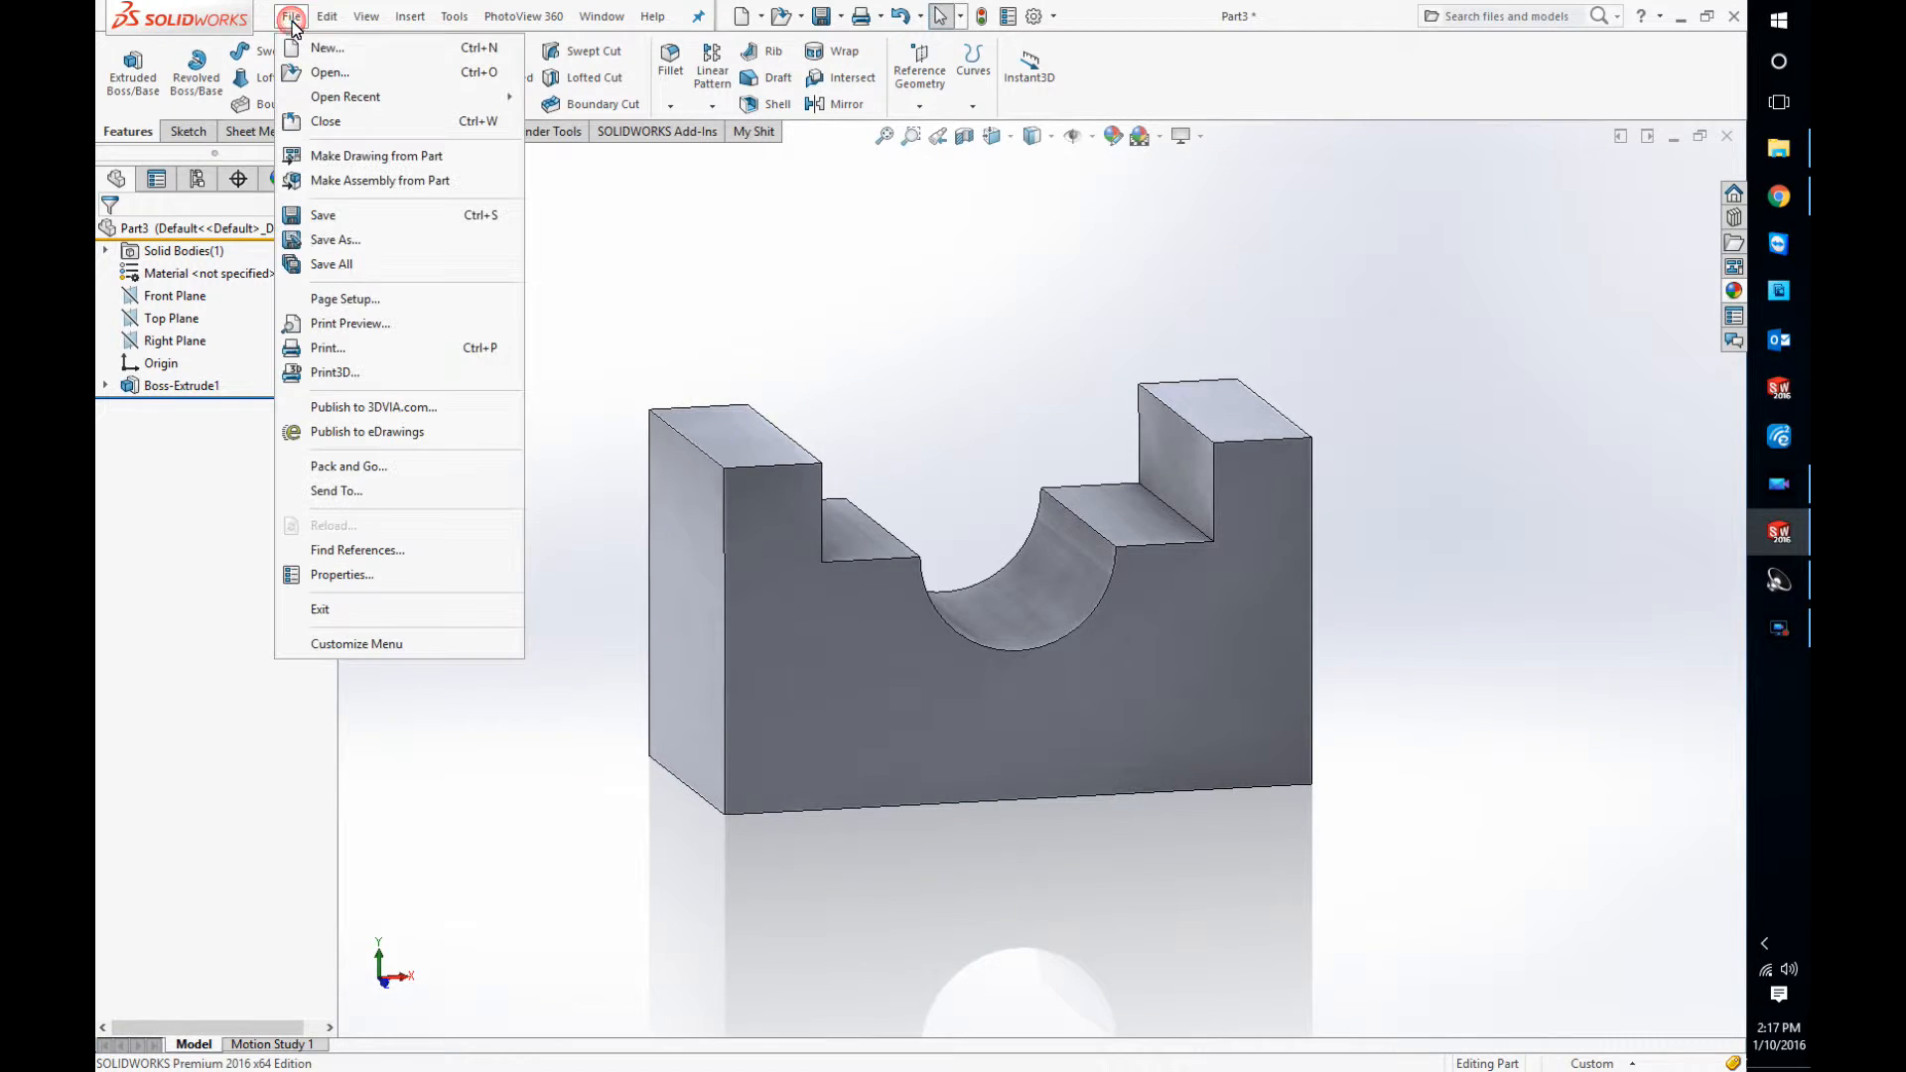
click(311, 49)
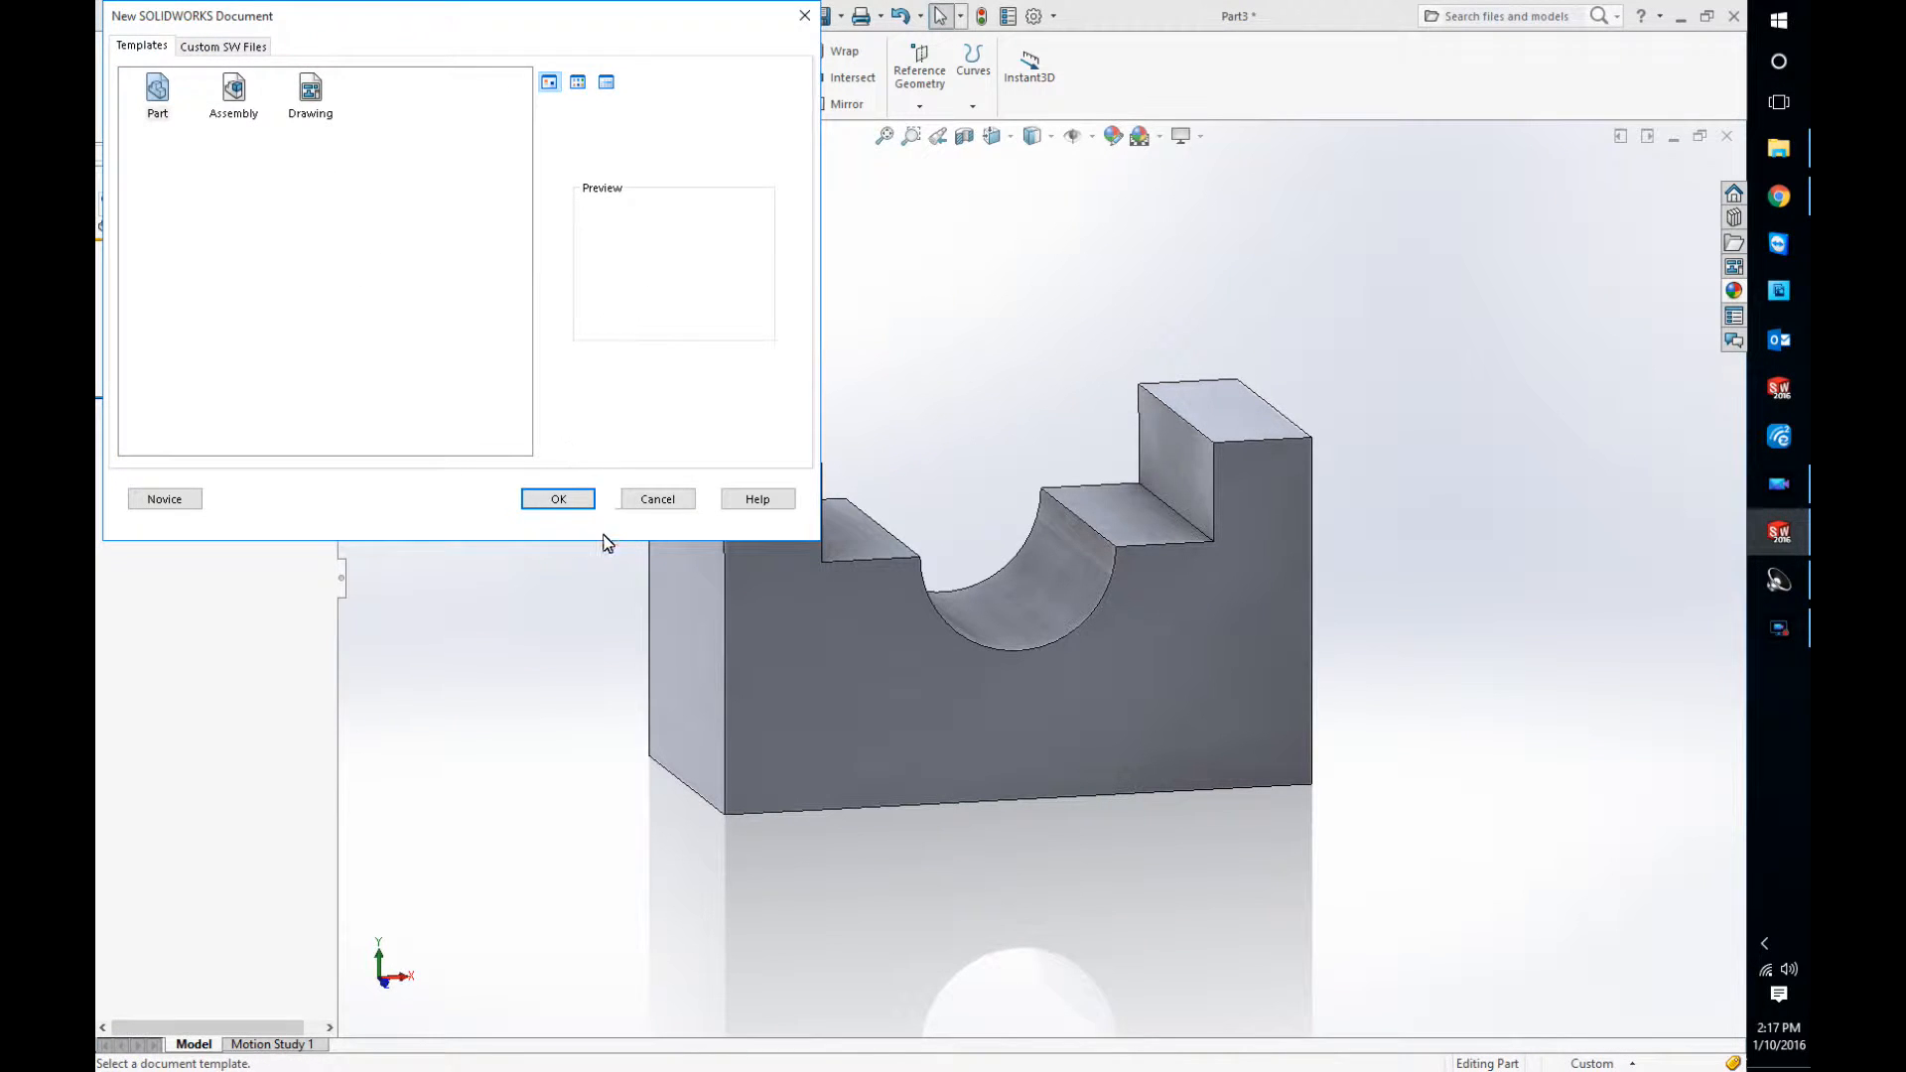
click(558, 498)
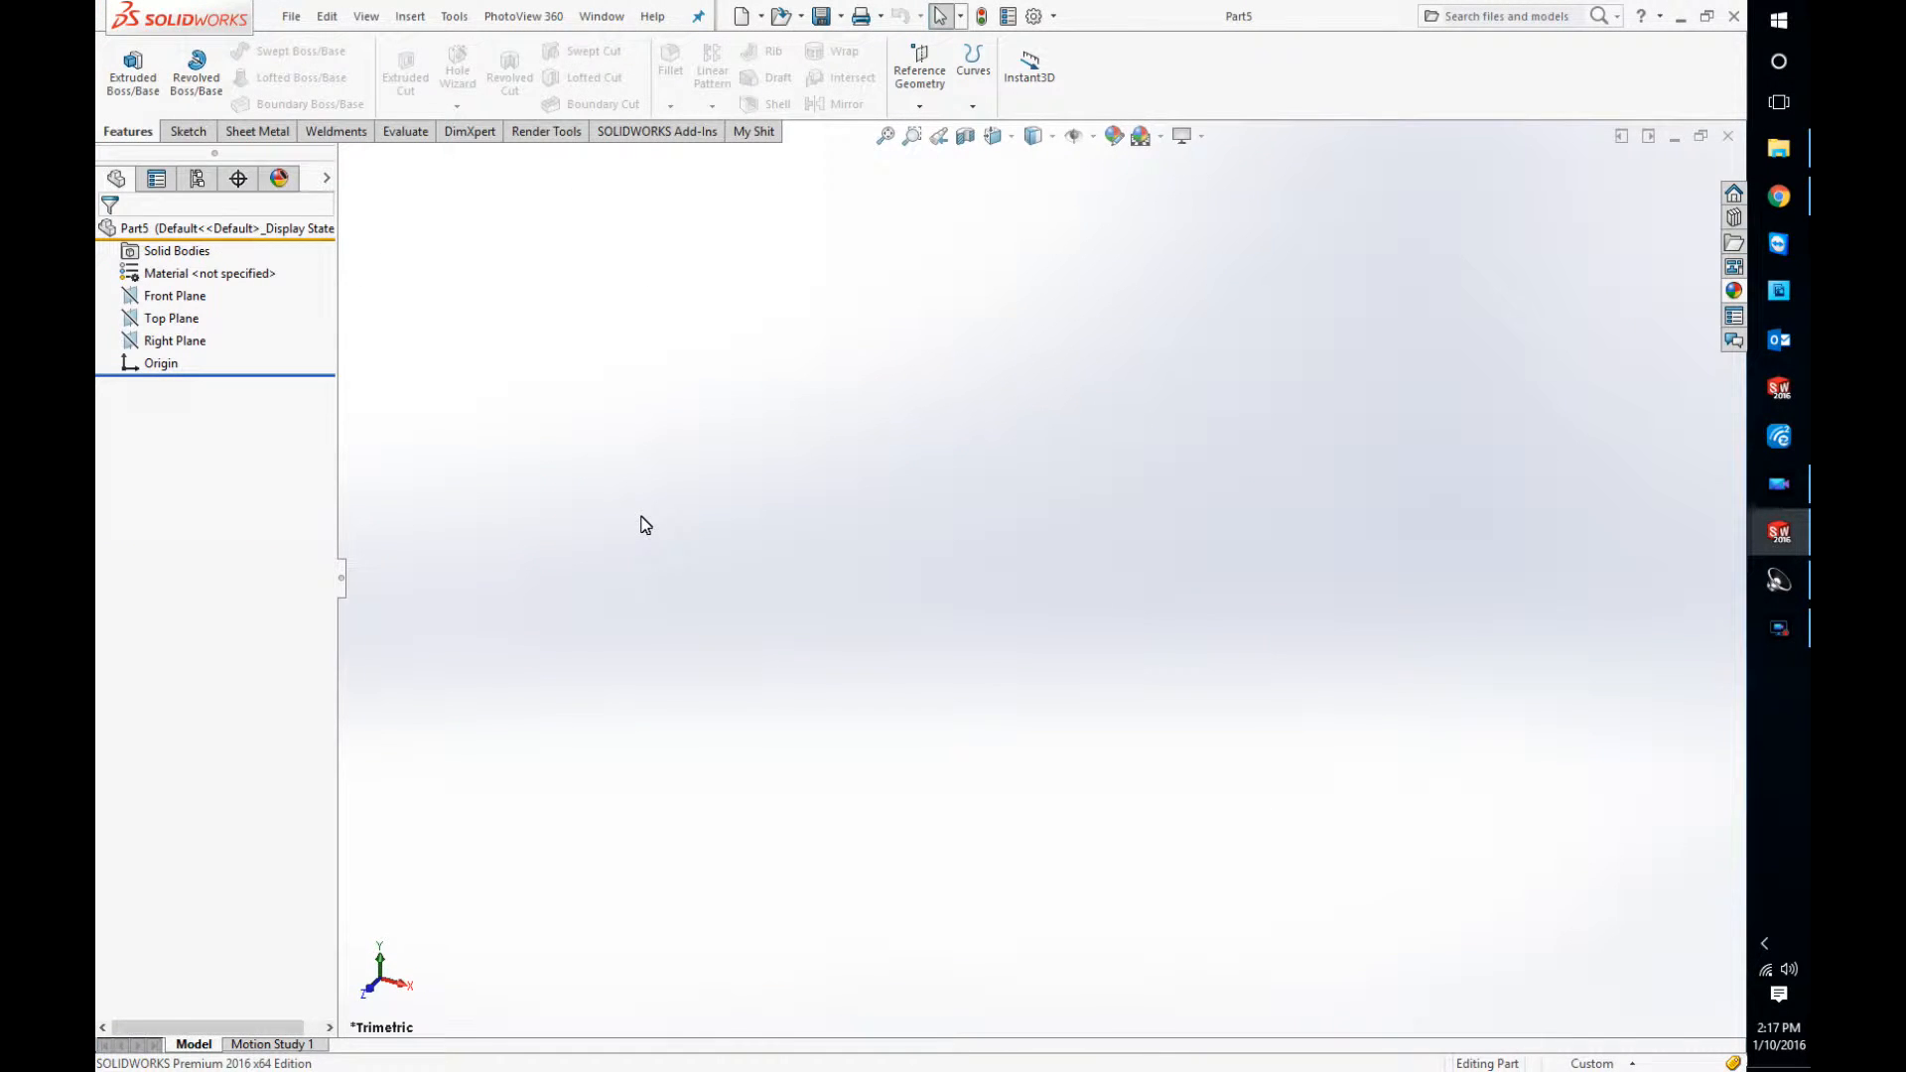
click(174, 296)
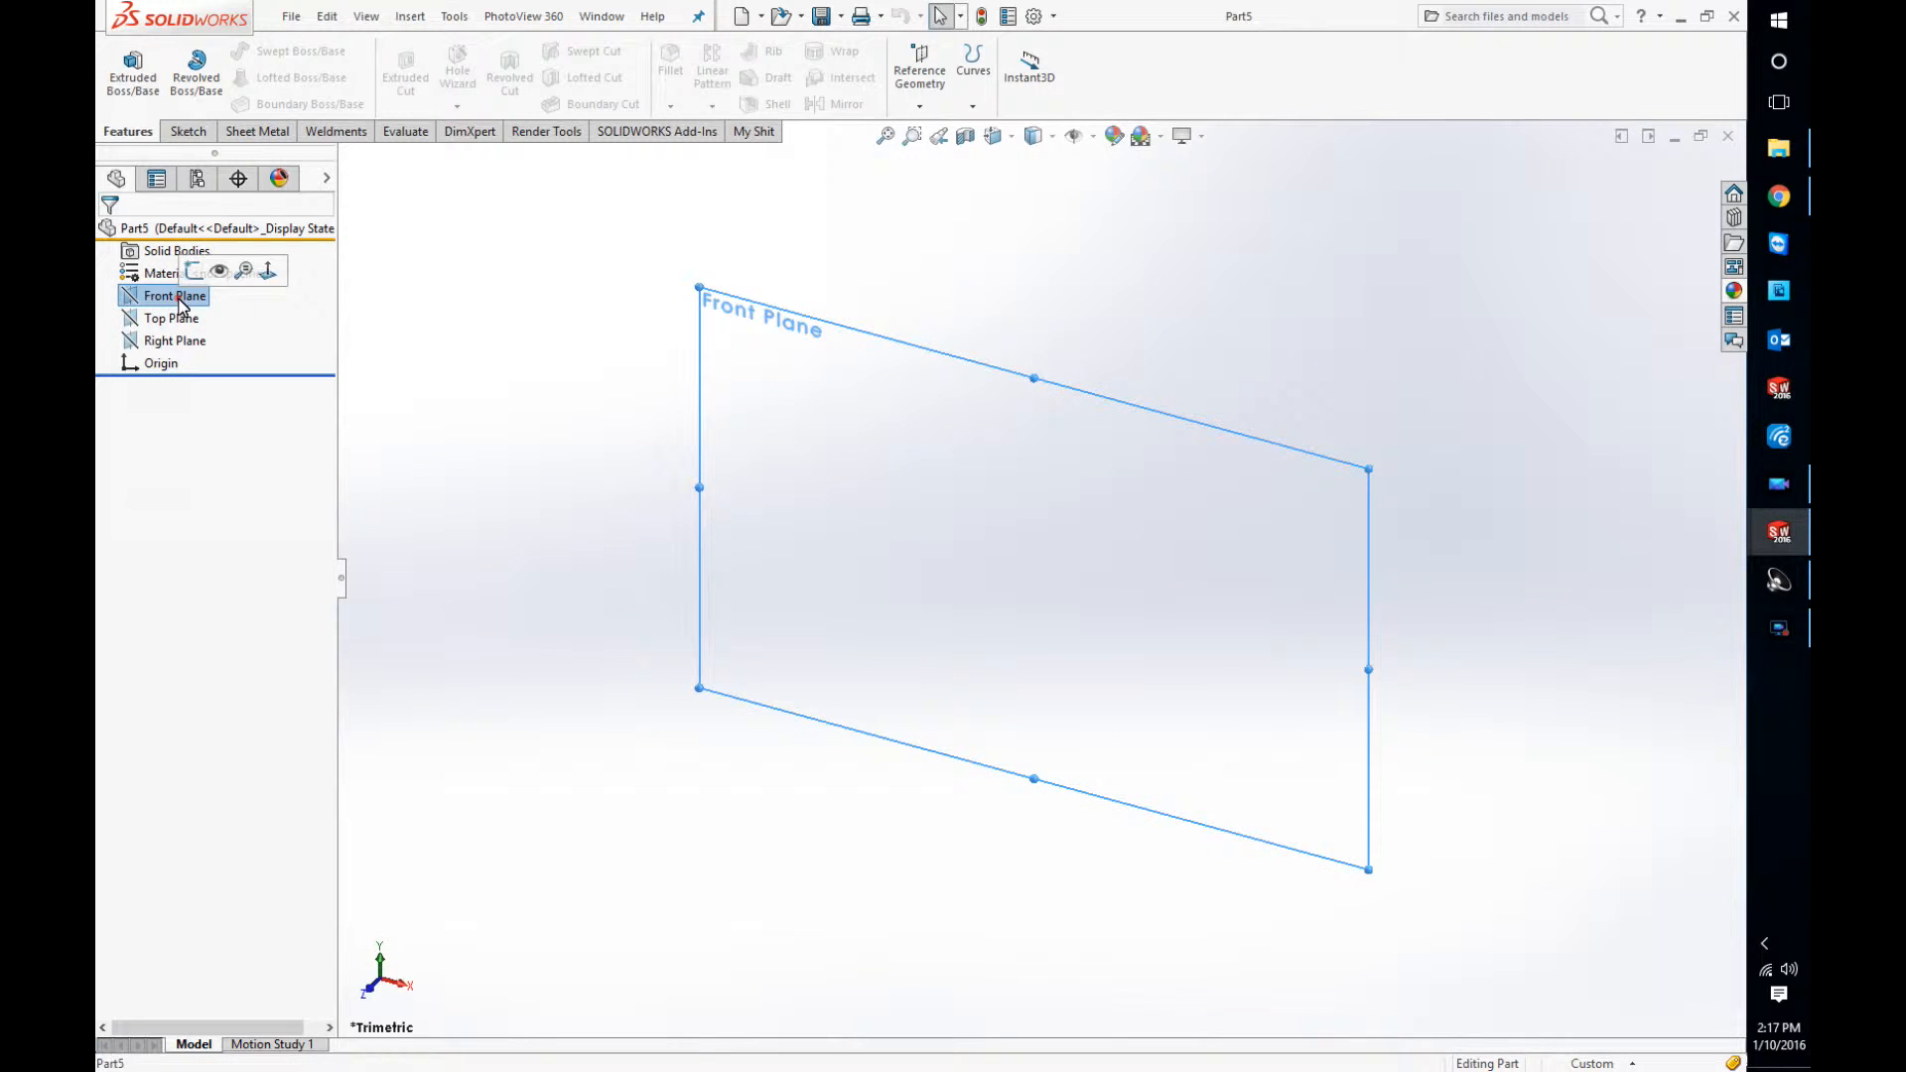
click(194, 269)
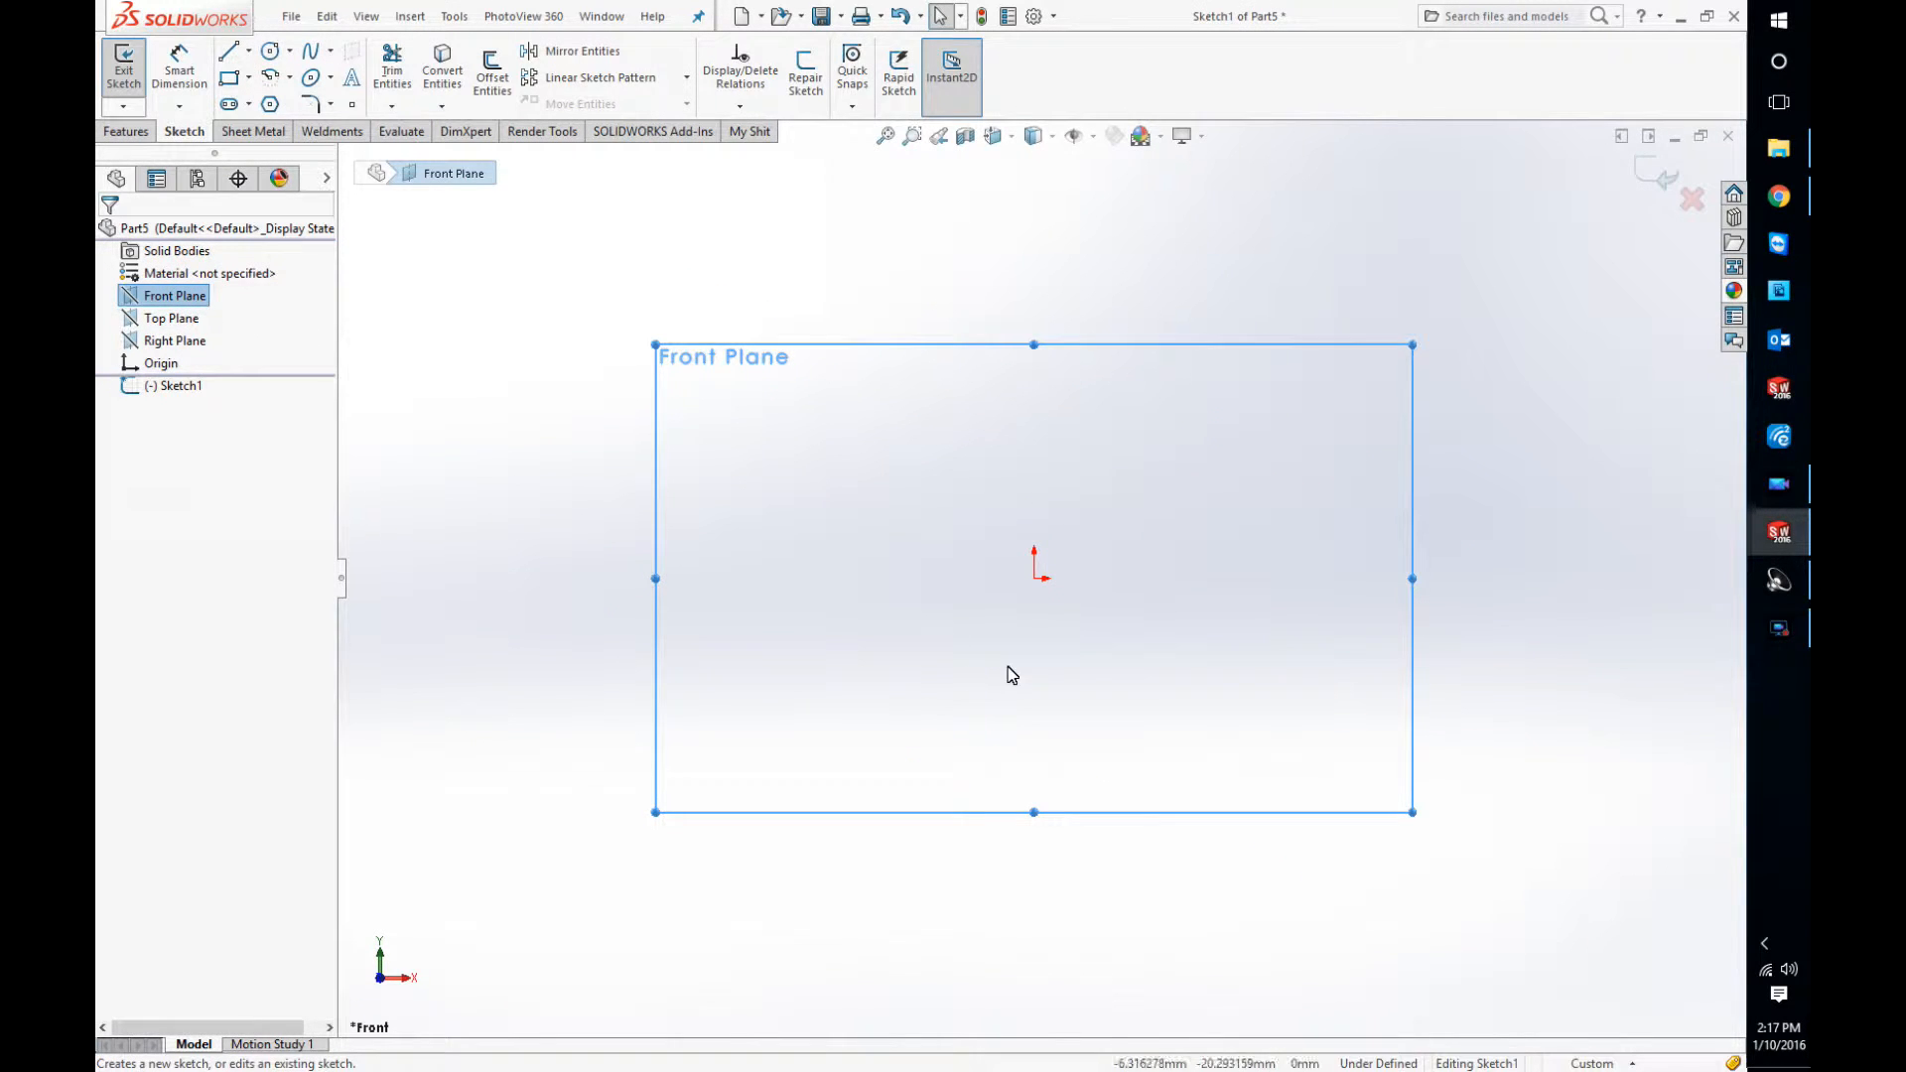
Sketch a horizontal base line centred on the origin and continue it into the stepped right side, ending with a short inward ledge
key(l)
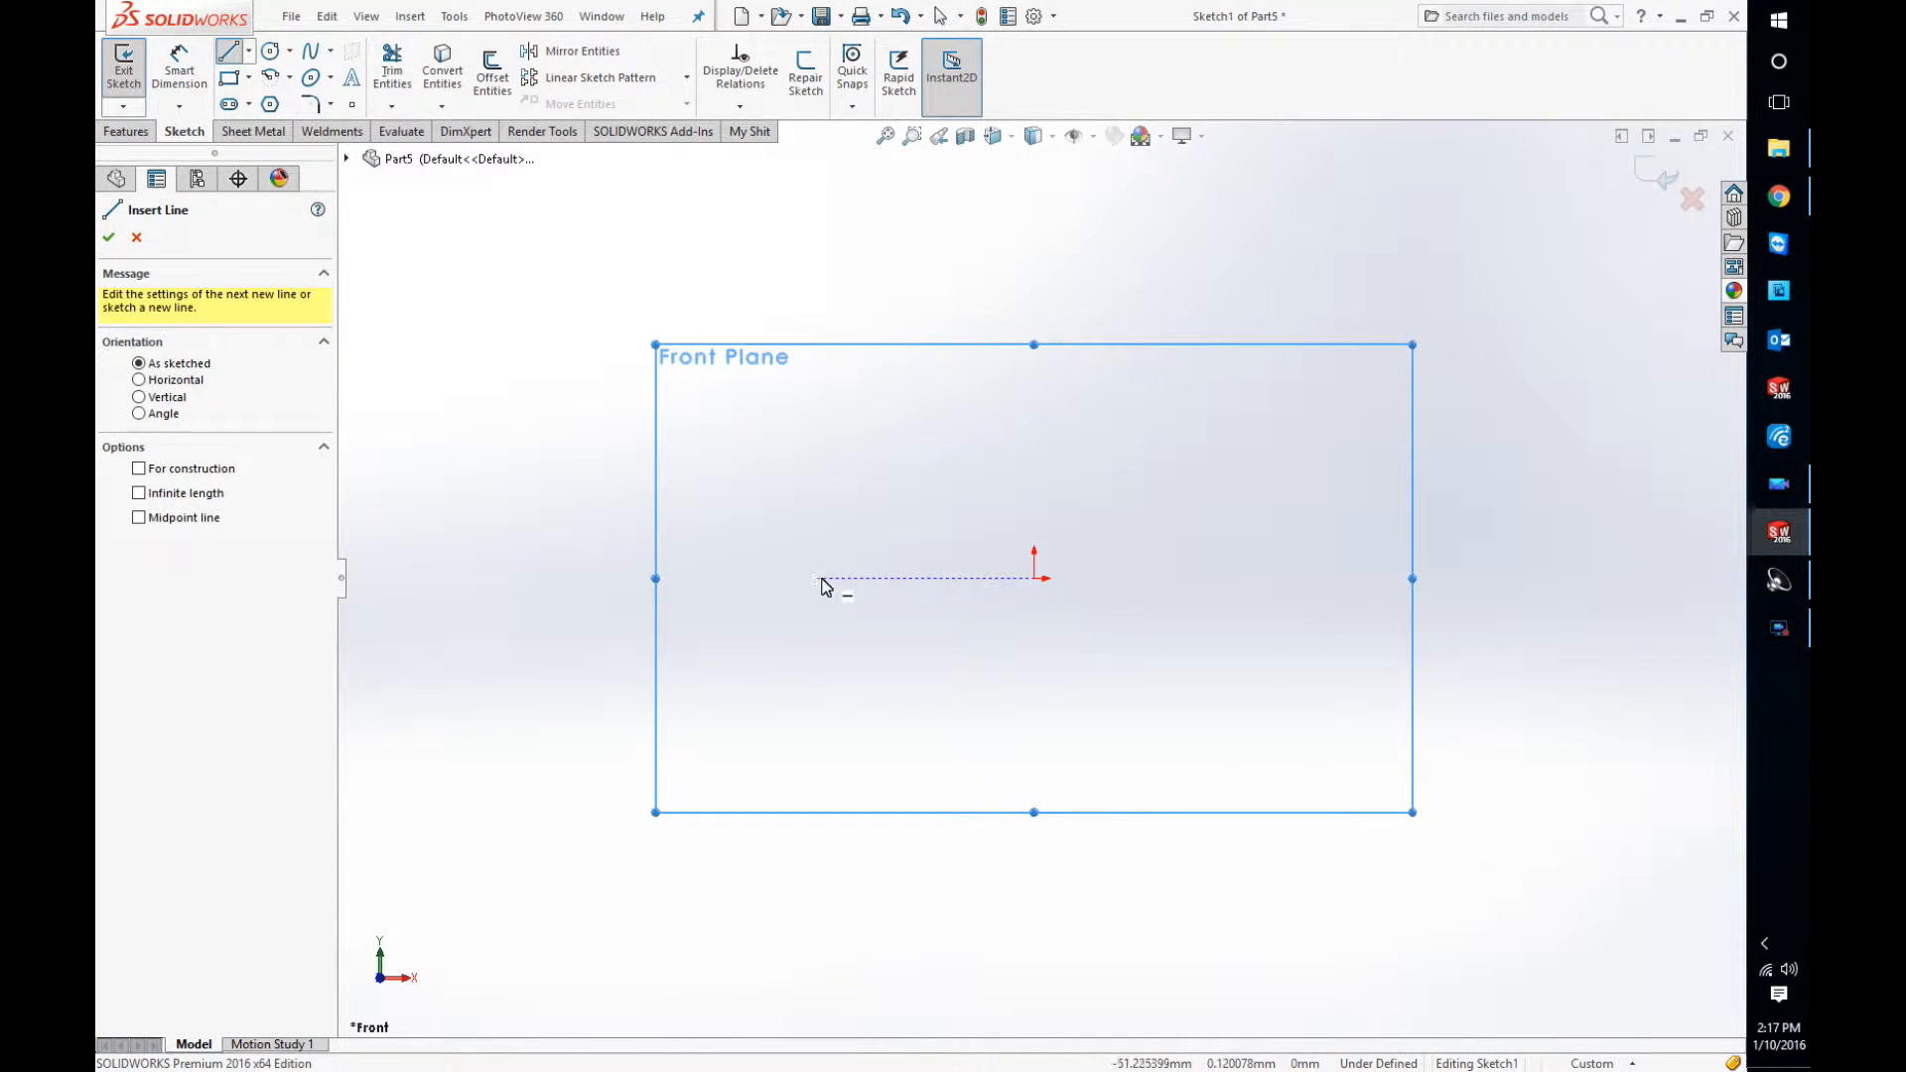
click(827, 579)
click(1239, 578)
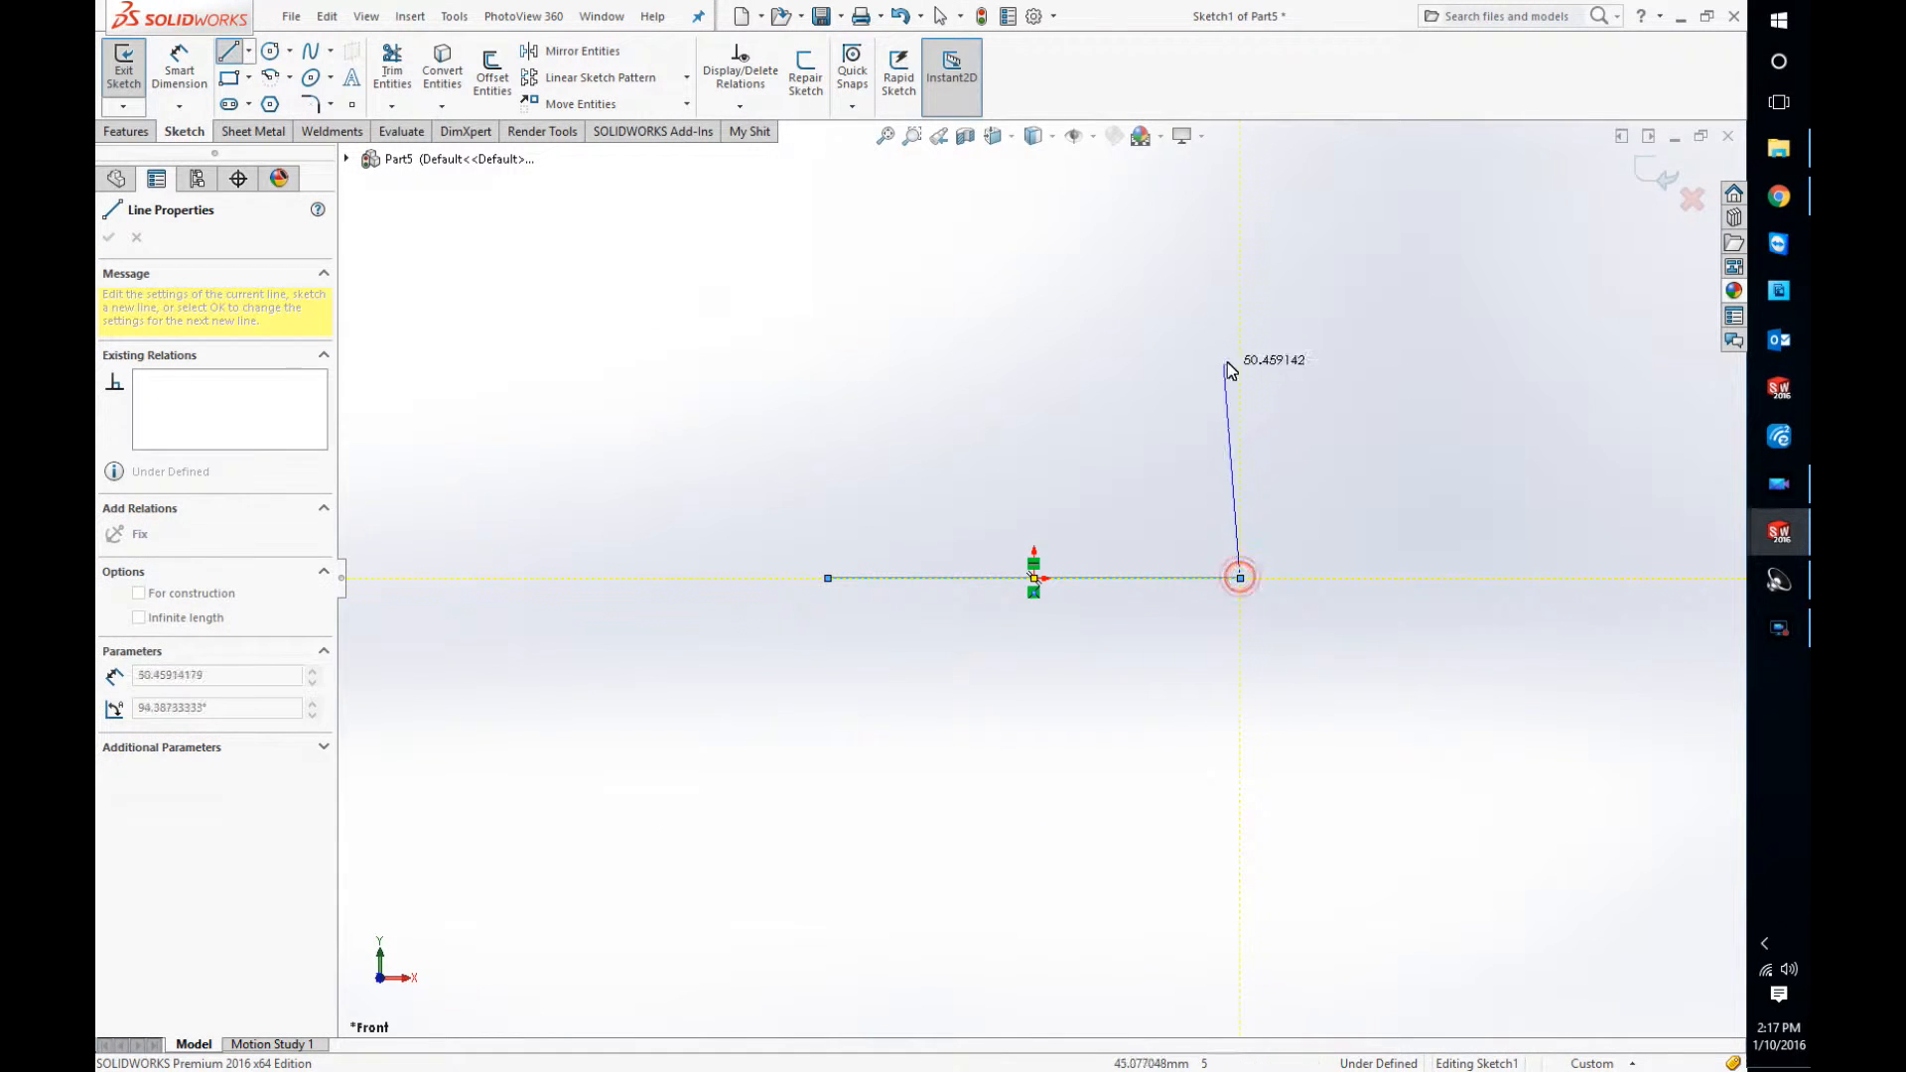
click(1240, 333)
click(1177, 334)
click(1176, 375)
click(1107, 375)
key(Escape)
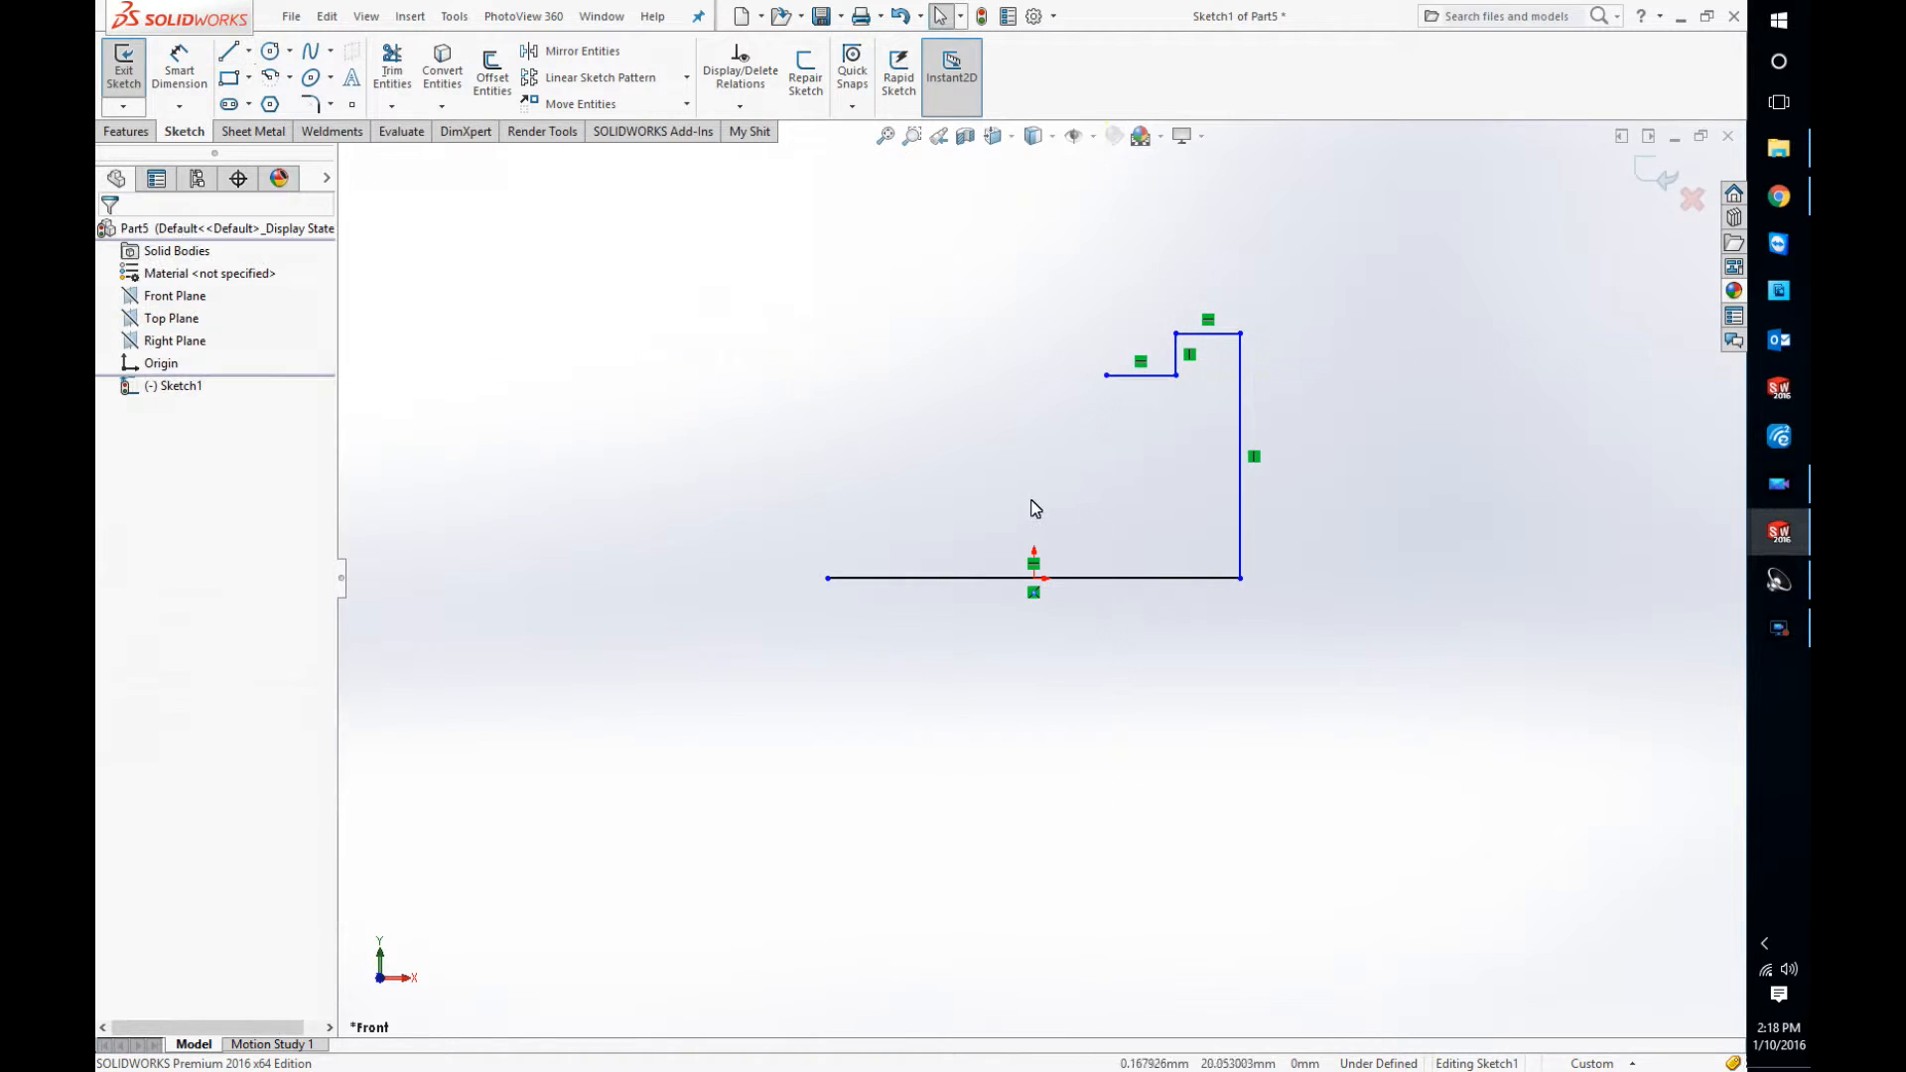
Sketch the matching stepped left side from the base line's left end, about 57.5 mm tall, ending with an inward ledge
key(l)
click(828, 577)
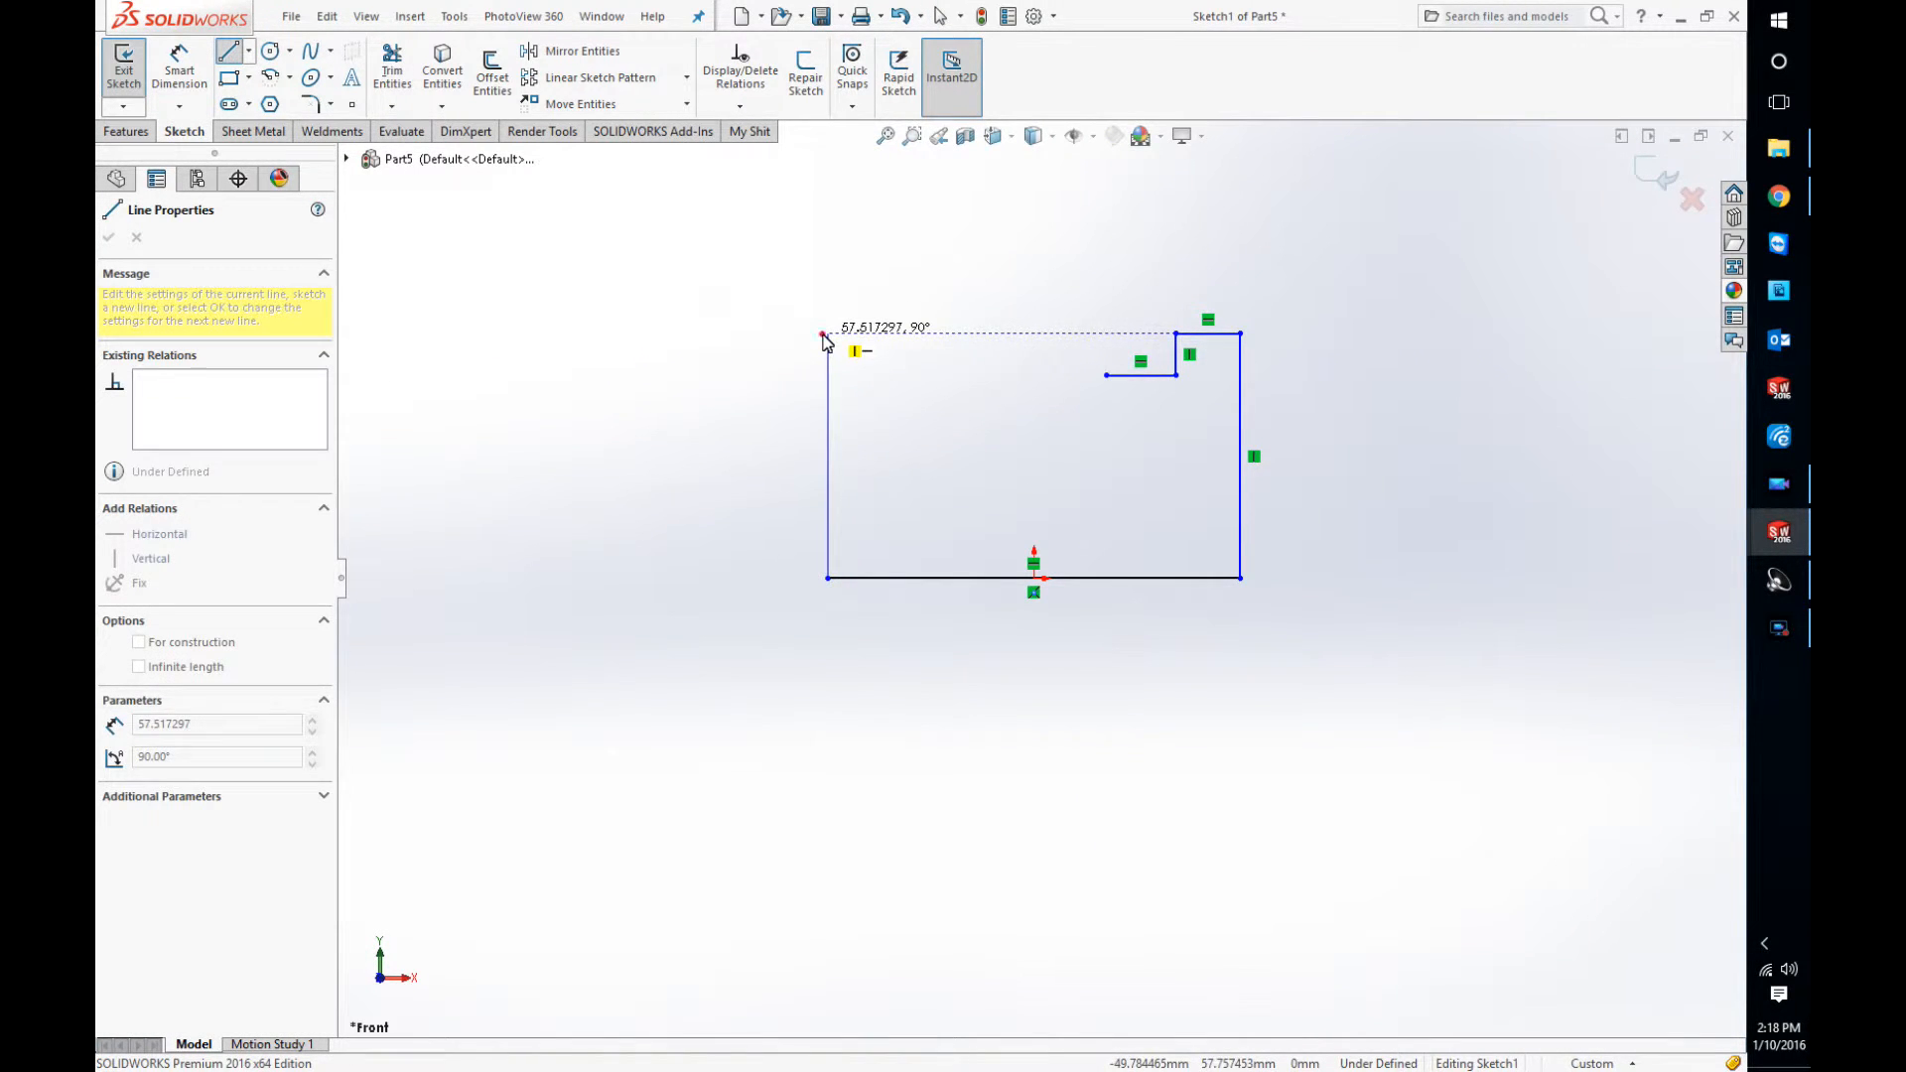
click(823, 334)
click(881, 334)
click(881, 375)
key(Escape)
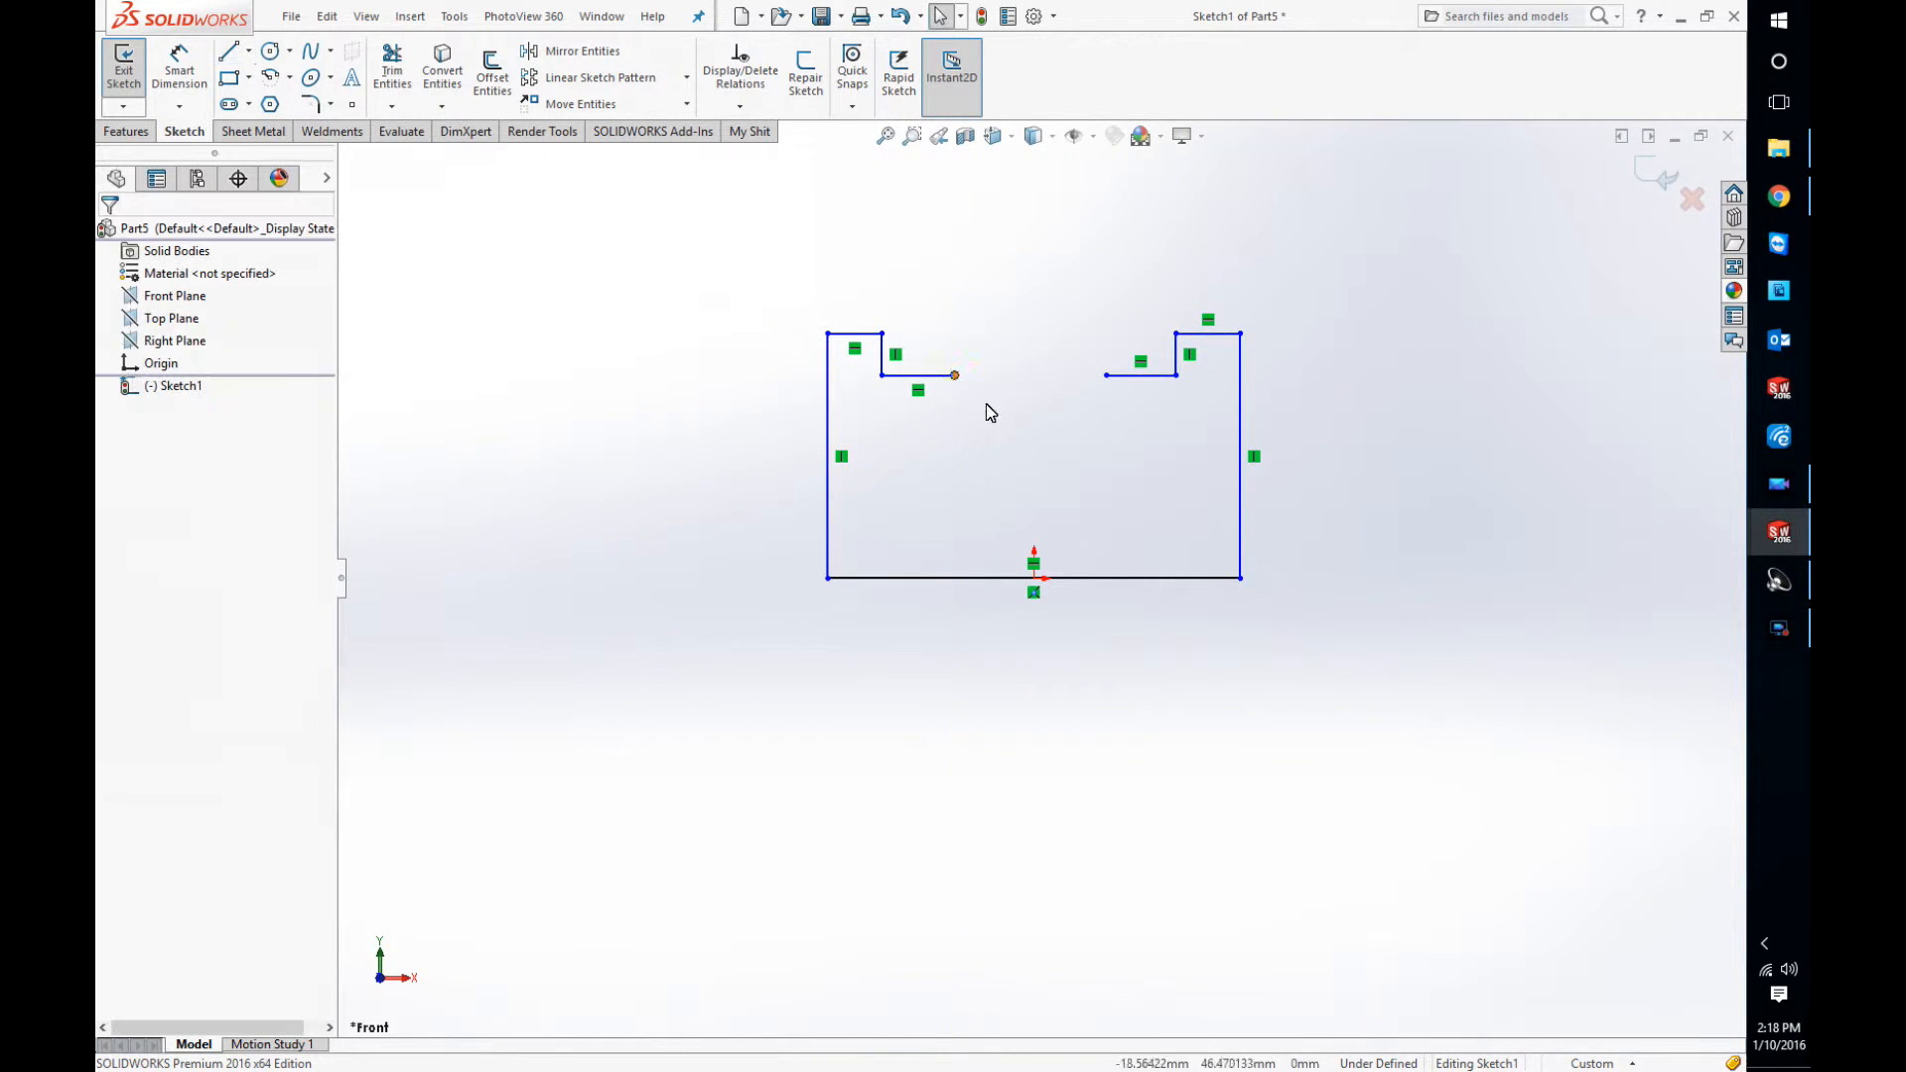
Join the inner ends of the two ledges with a downward 3-point arc of about 18.5 mm radius
click(272, 86)
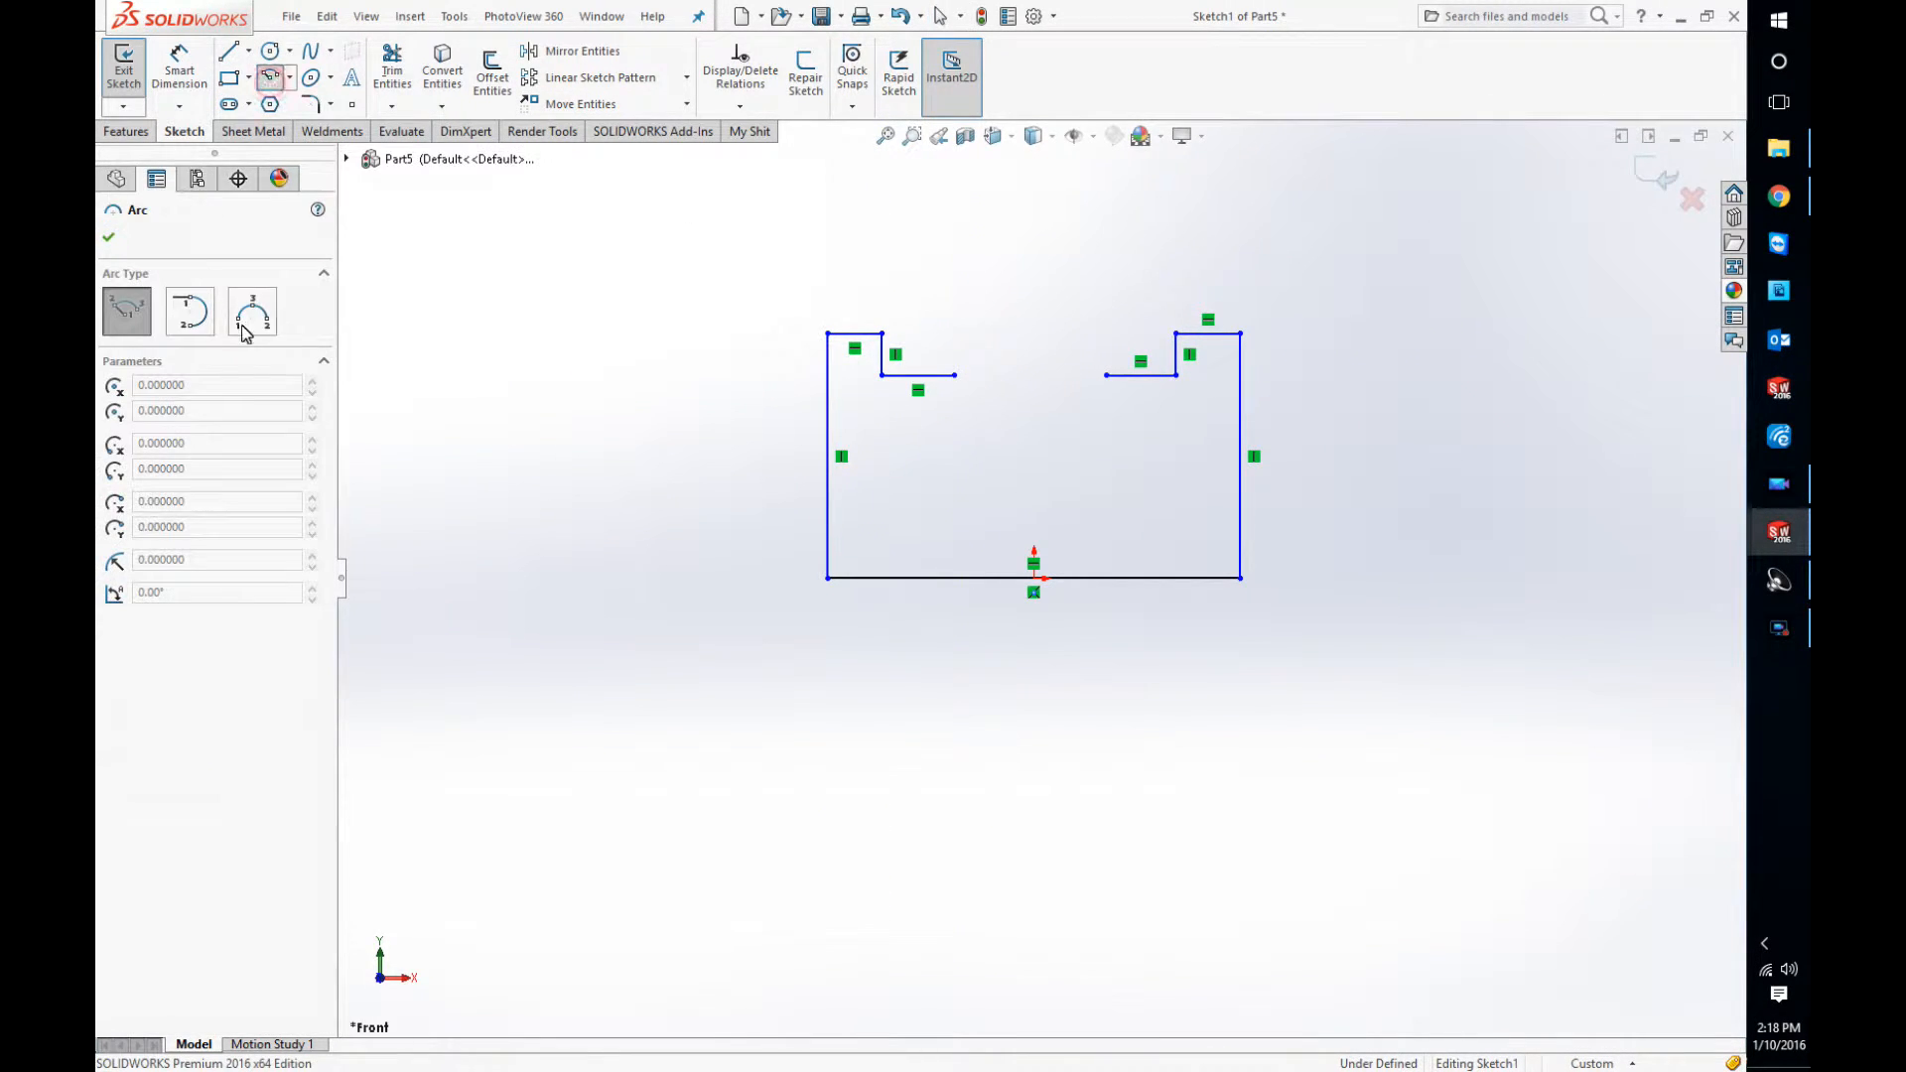
click(252, 311)
click(955, 376)
click(1106, 375)
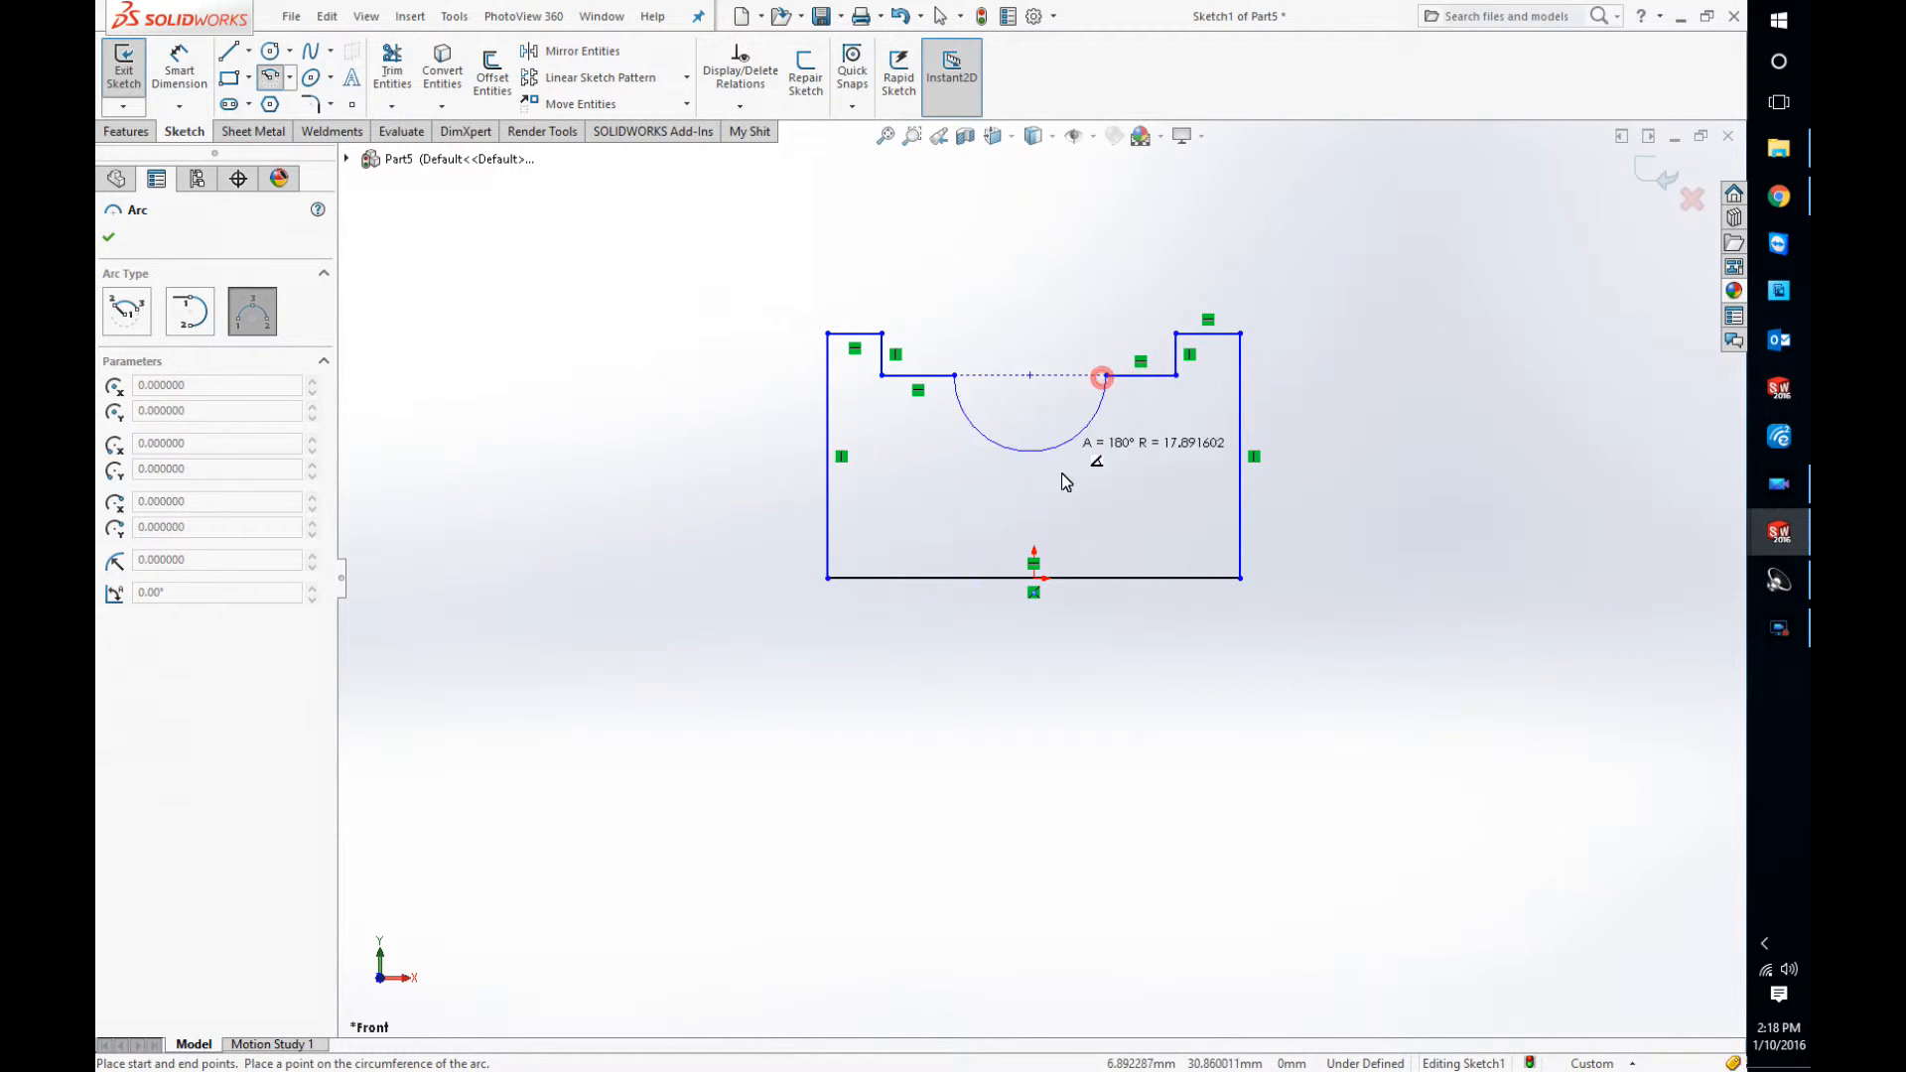
click(1058, 471)
key(Escape)
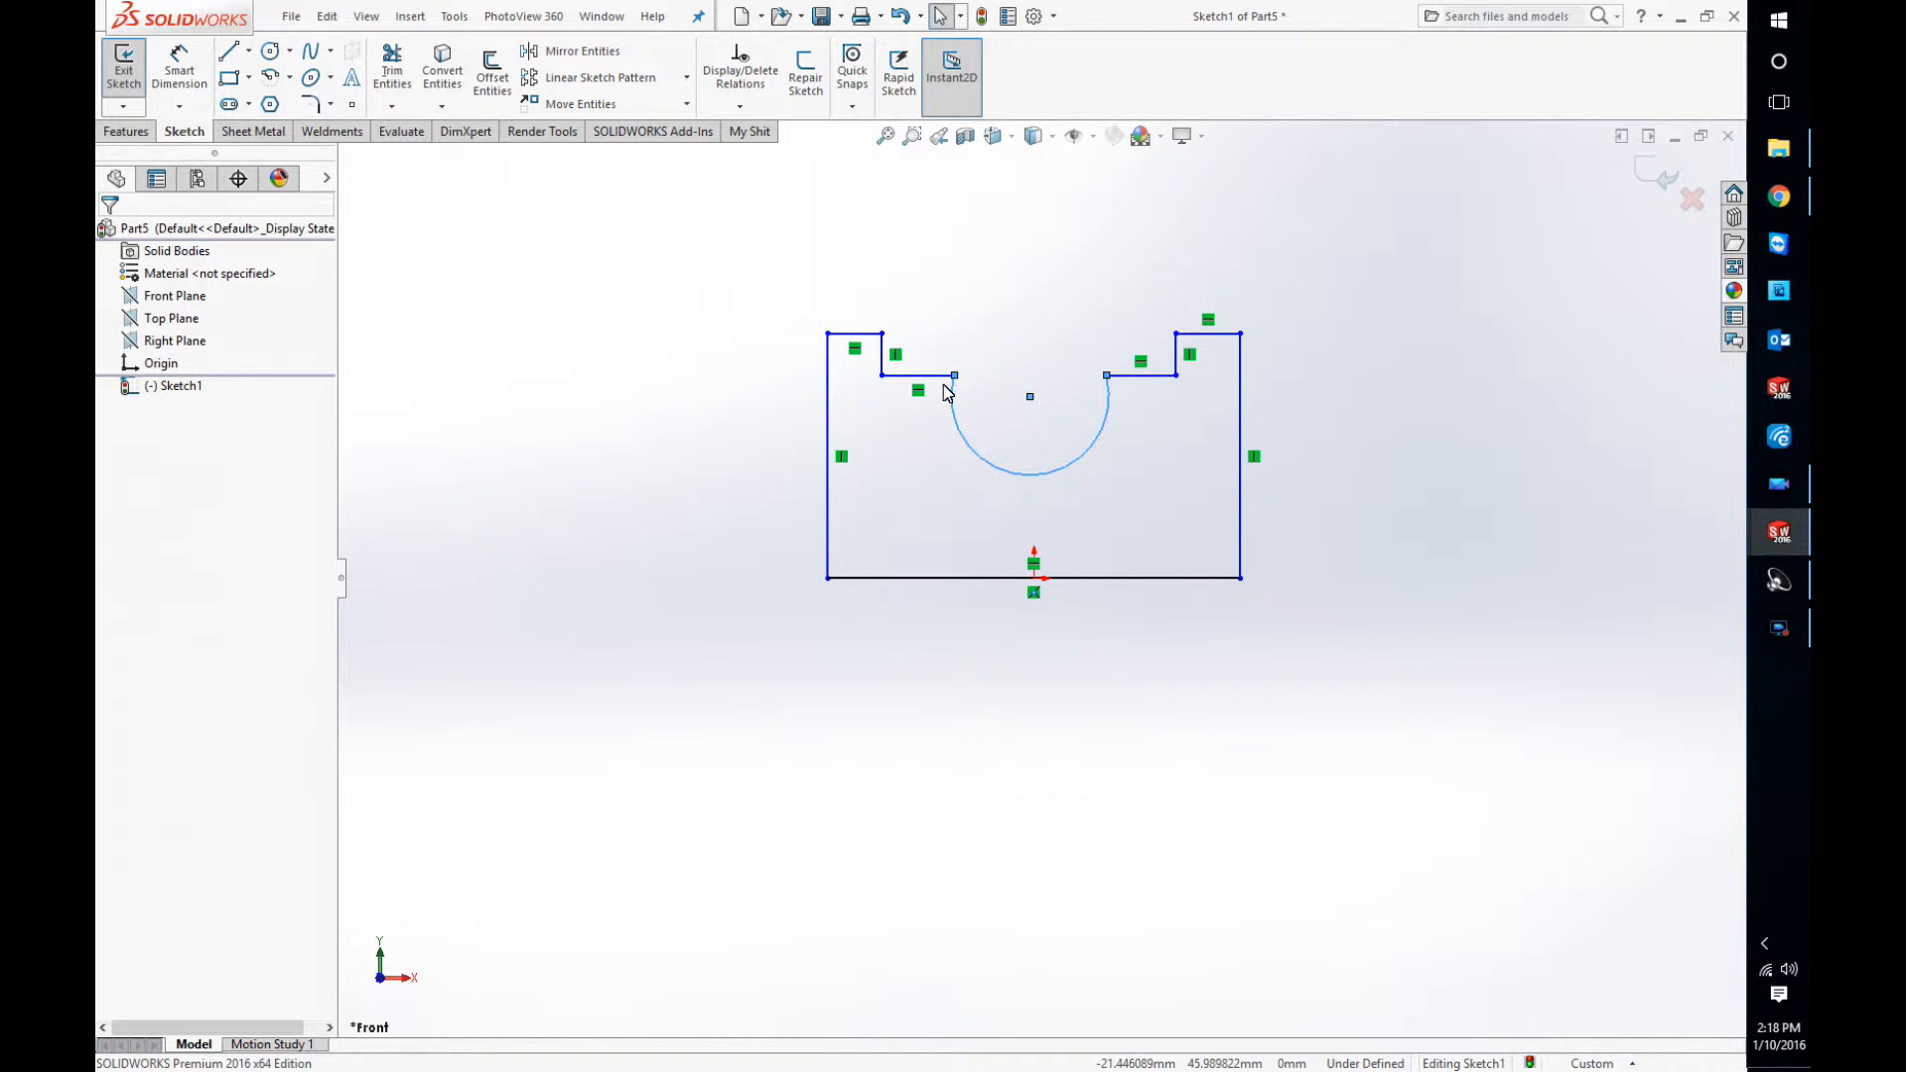
click(997, 334)
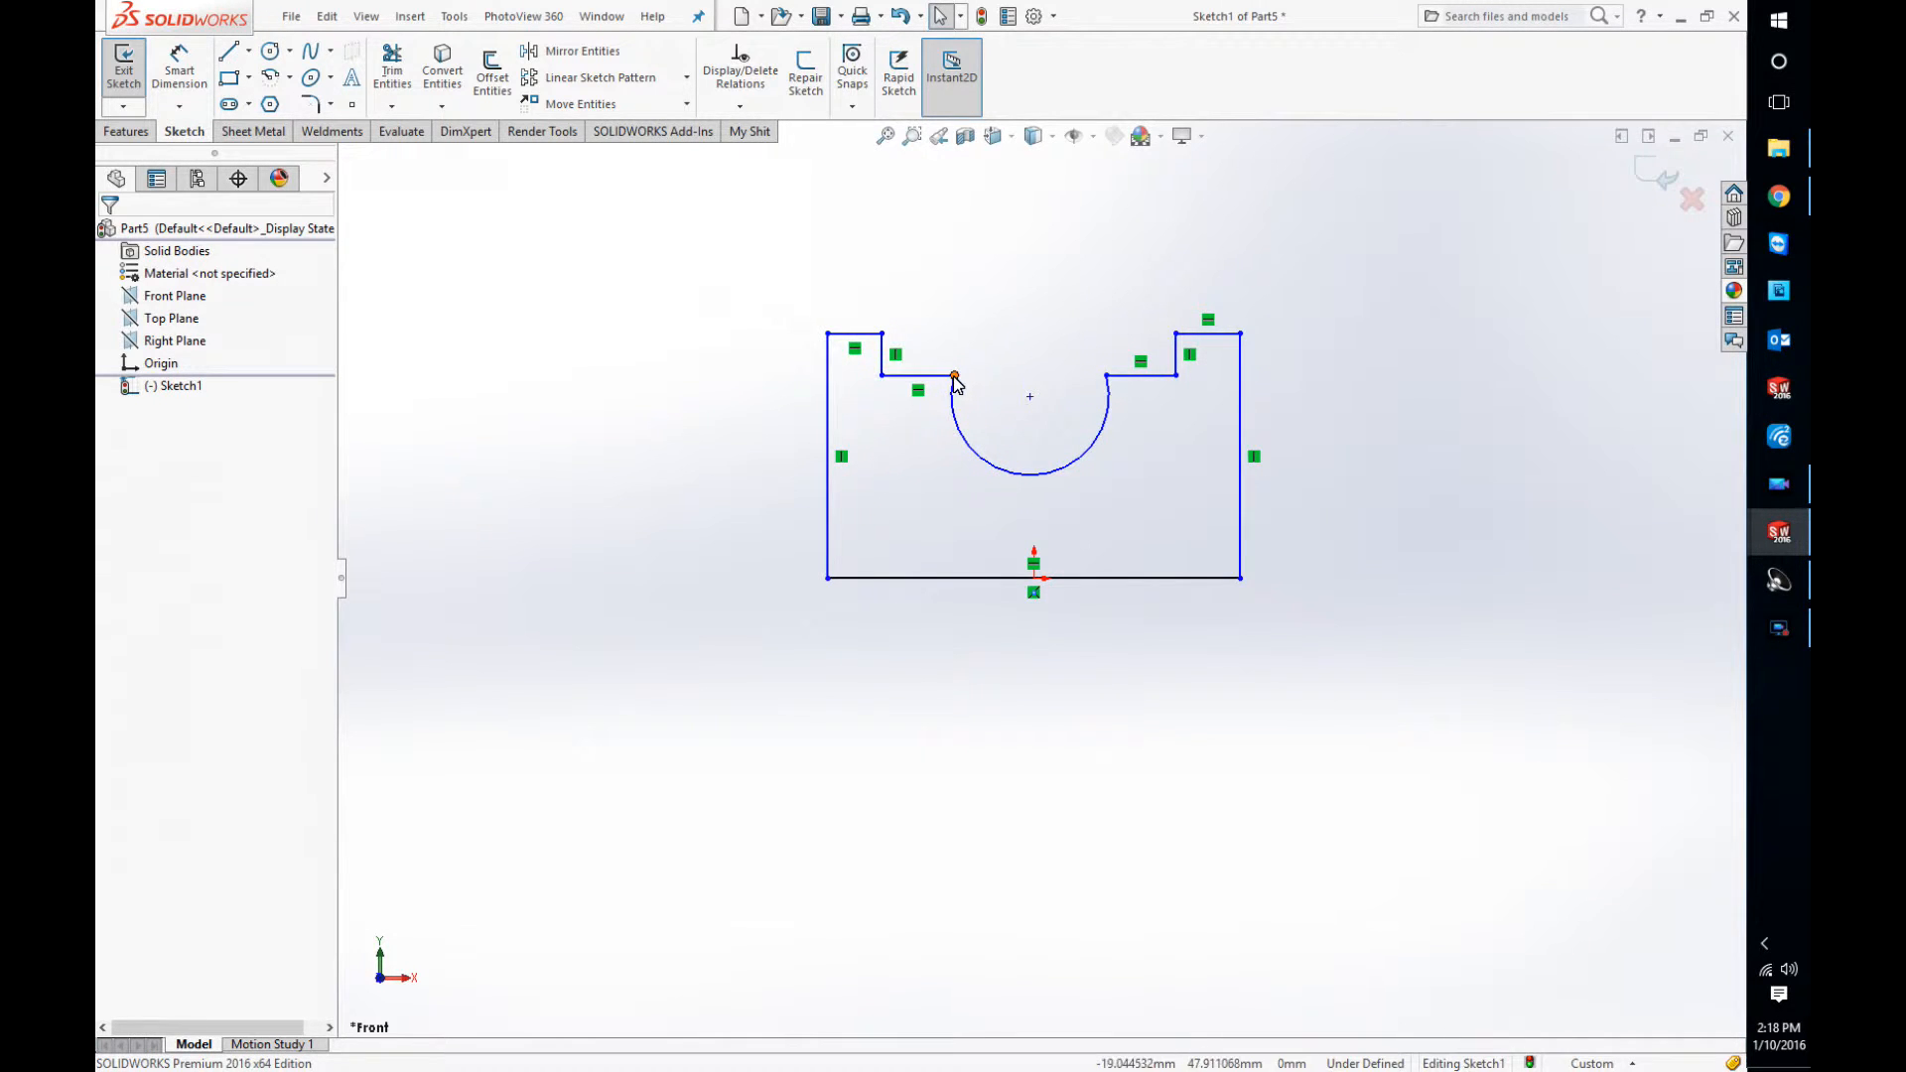
Apply a Horizontal relation to the arc's two endpoints and its centre point
click(954, 376)
ctrl+click(1030, 396)
ctrl+click(1107, 376)
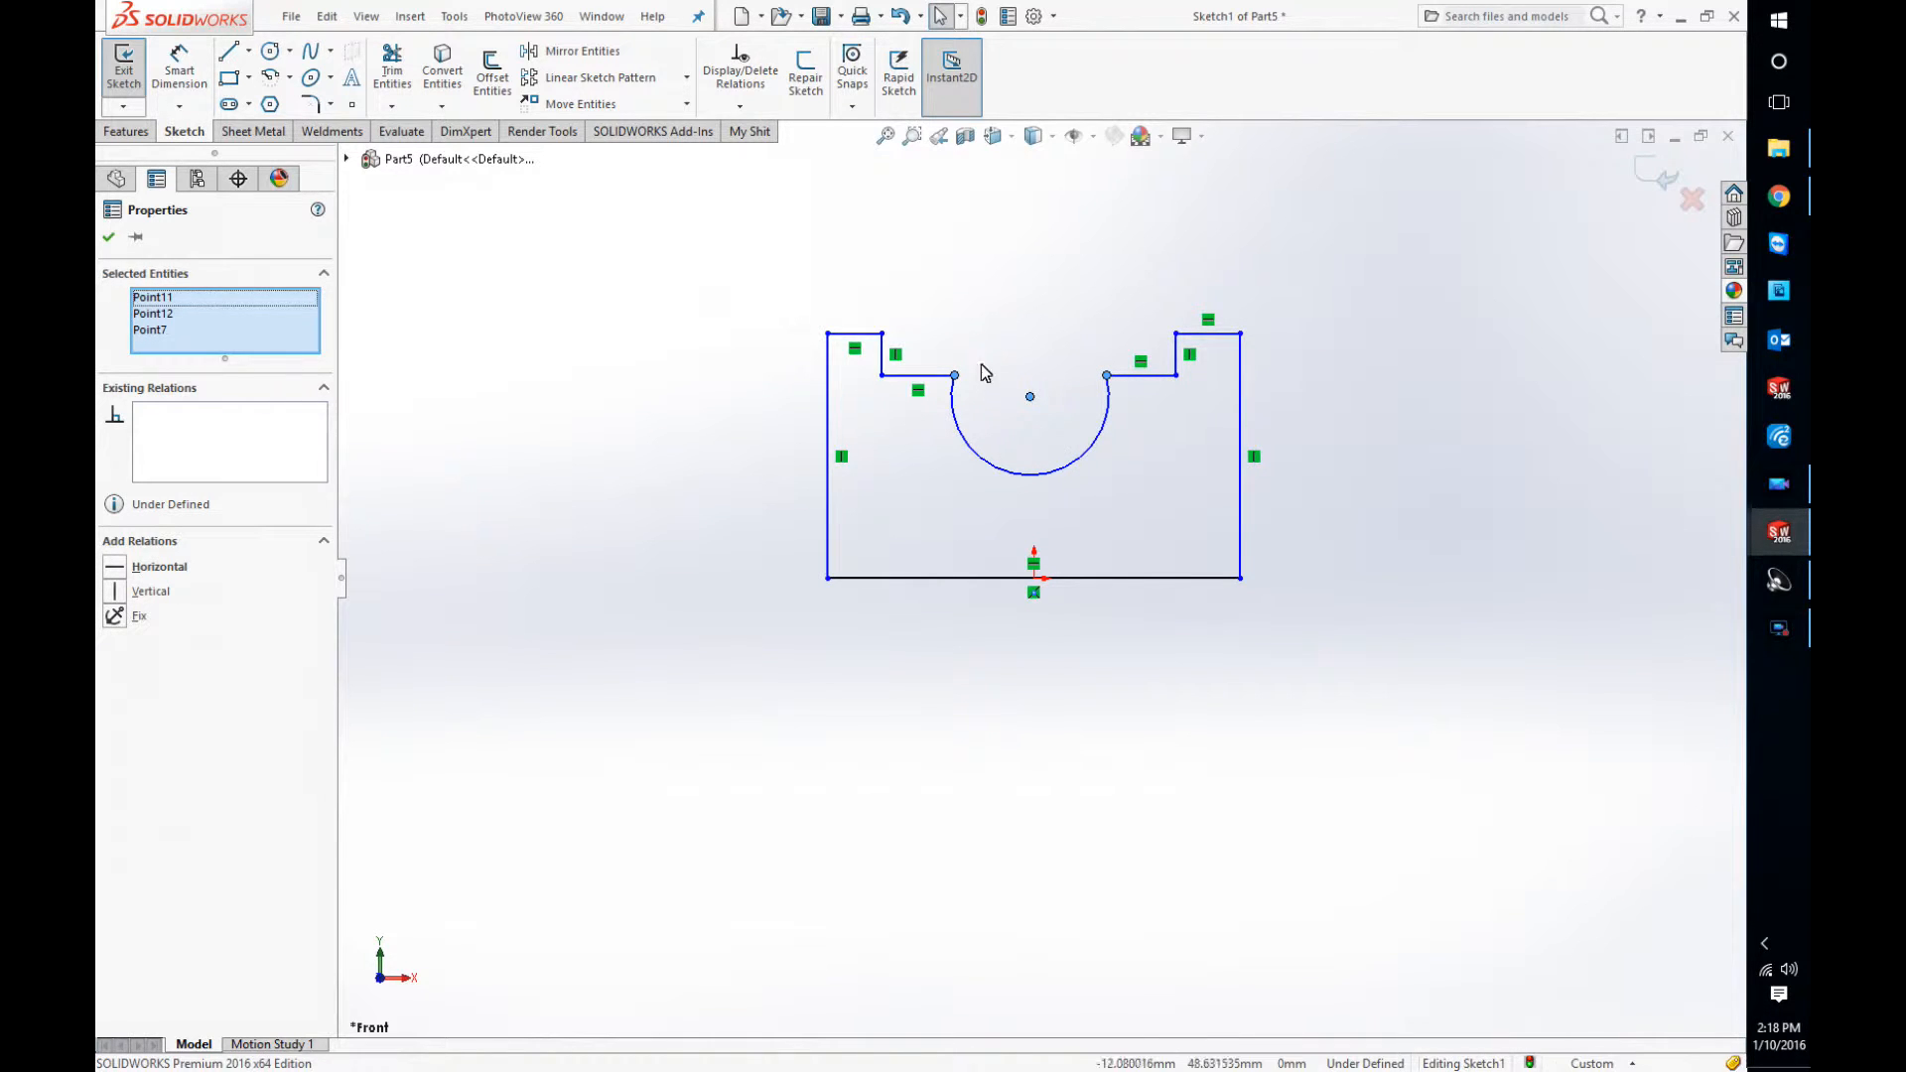
click(116, 567)
key(f)
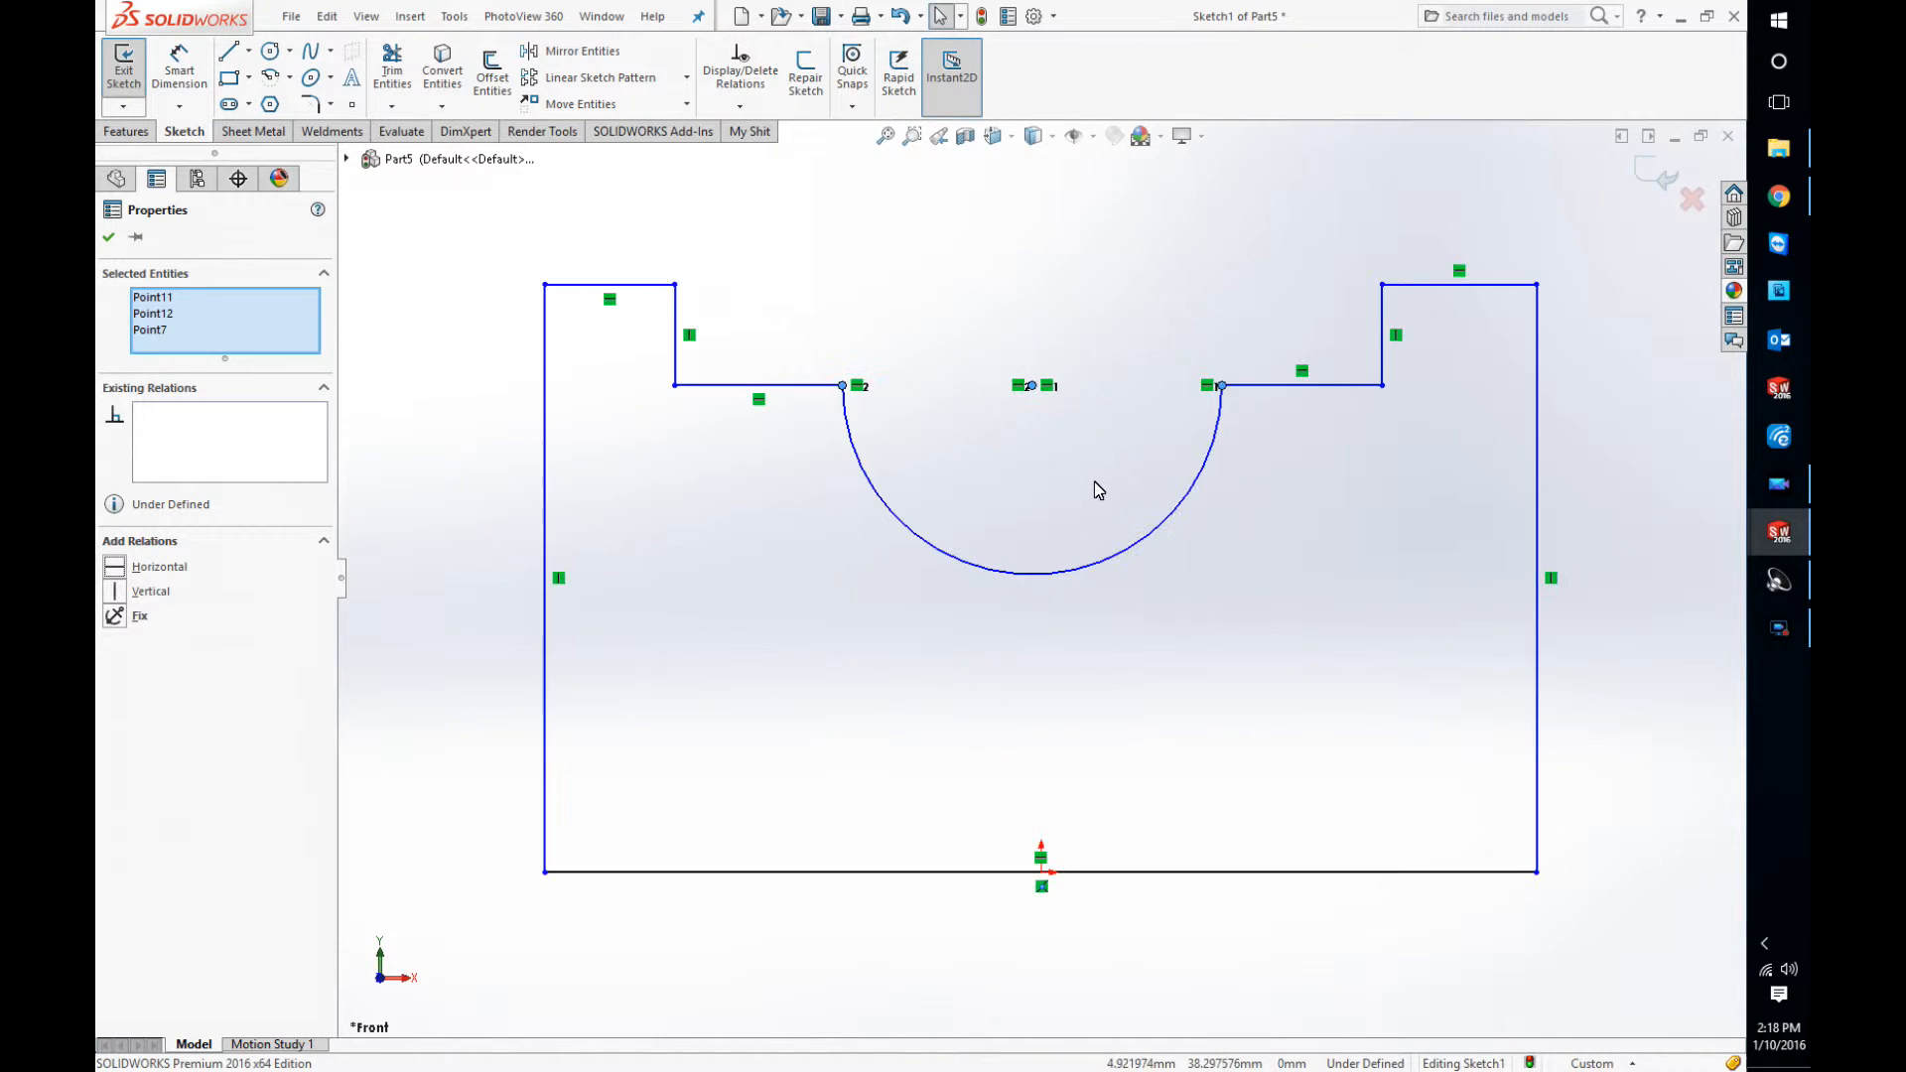
click(1130, 564)
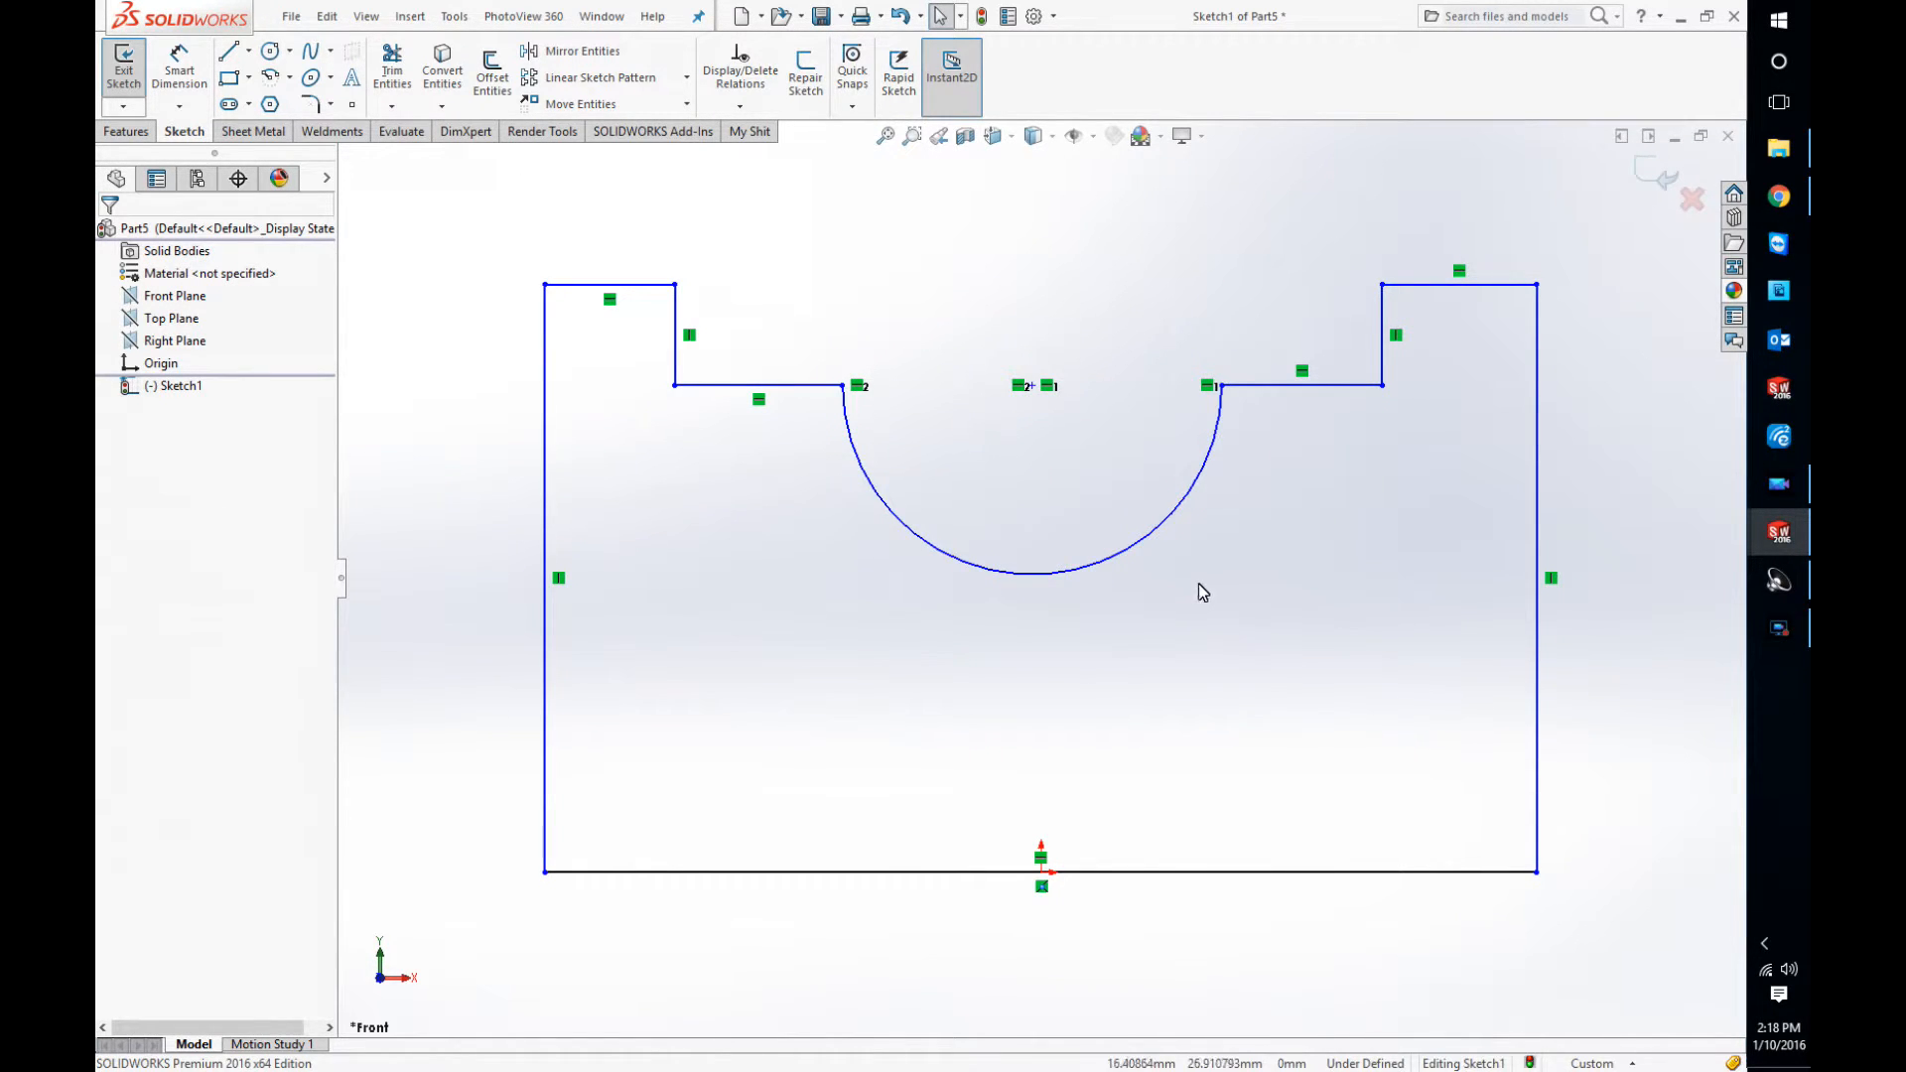
Dimension the arc's radius as 10 mm
key(d)
click(1141, 552)
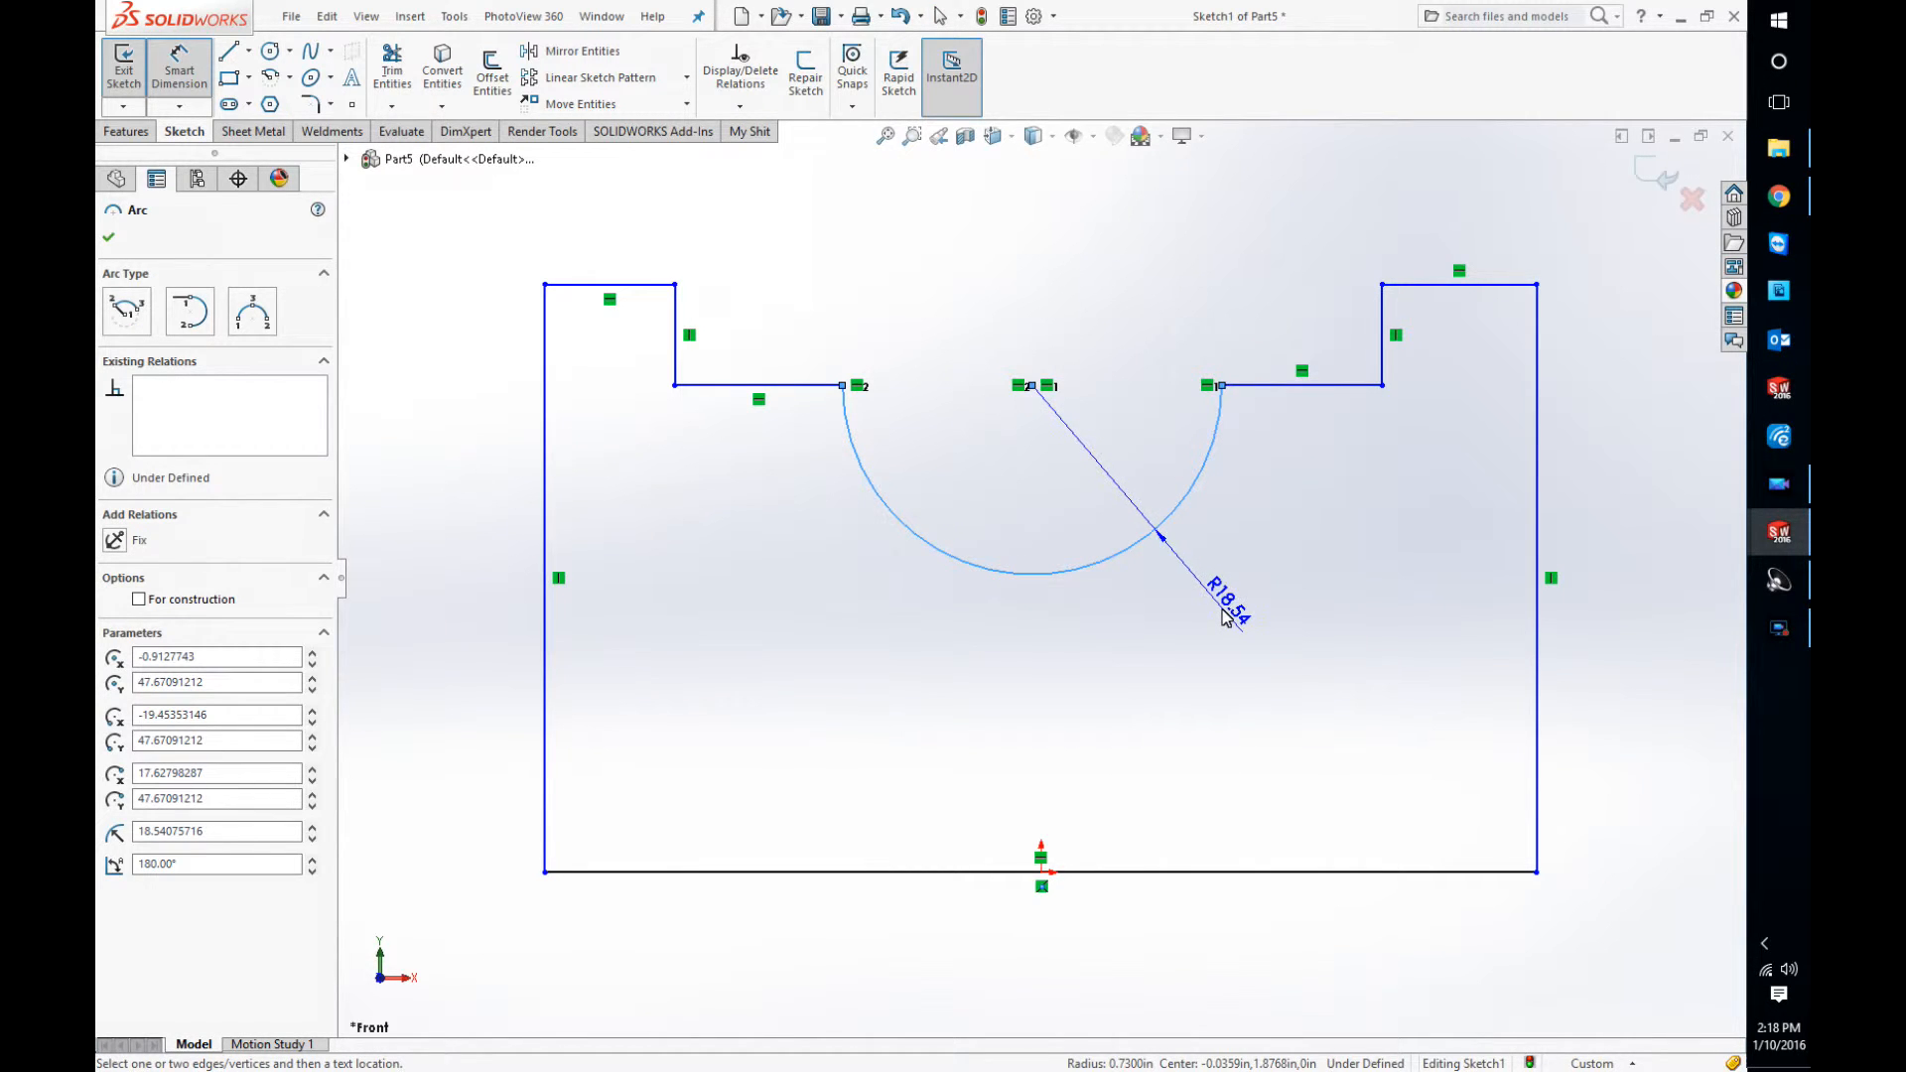
click(1224, 615)
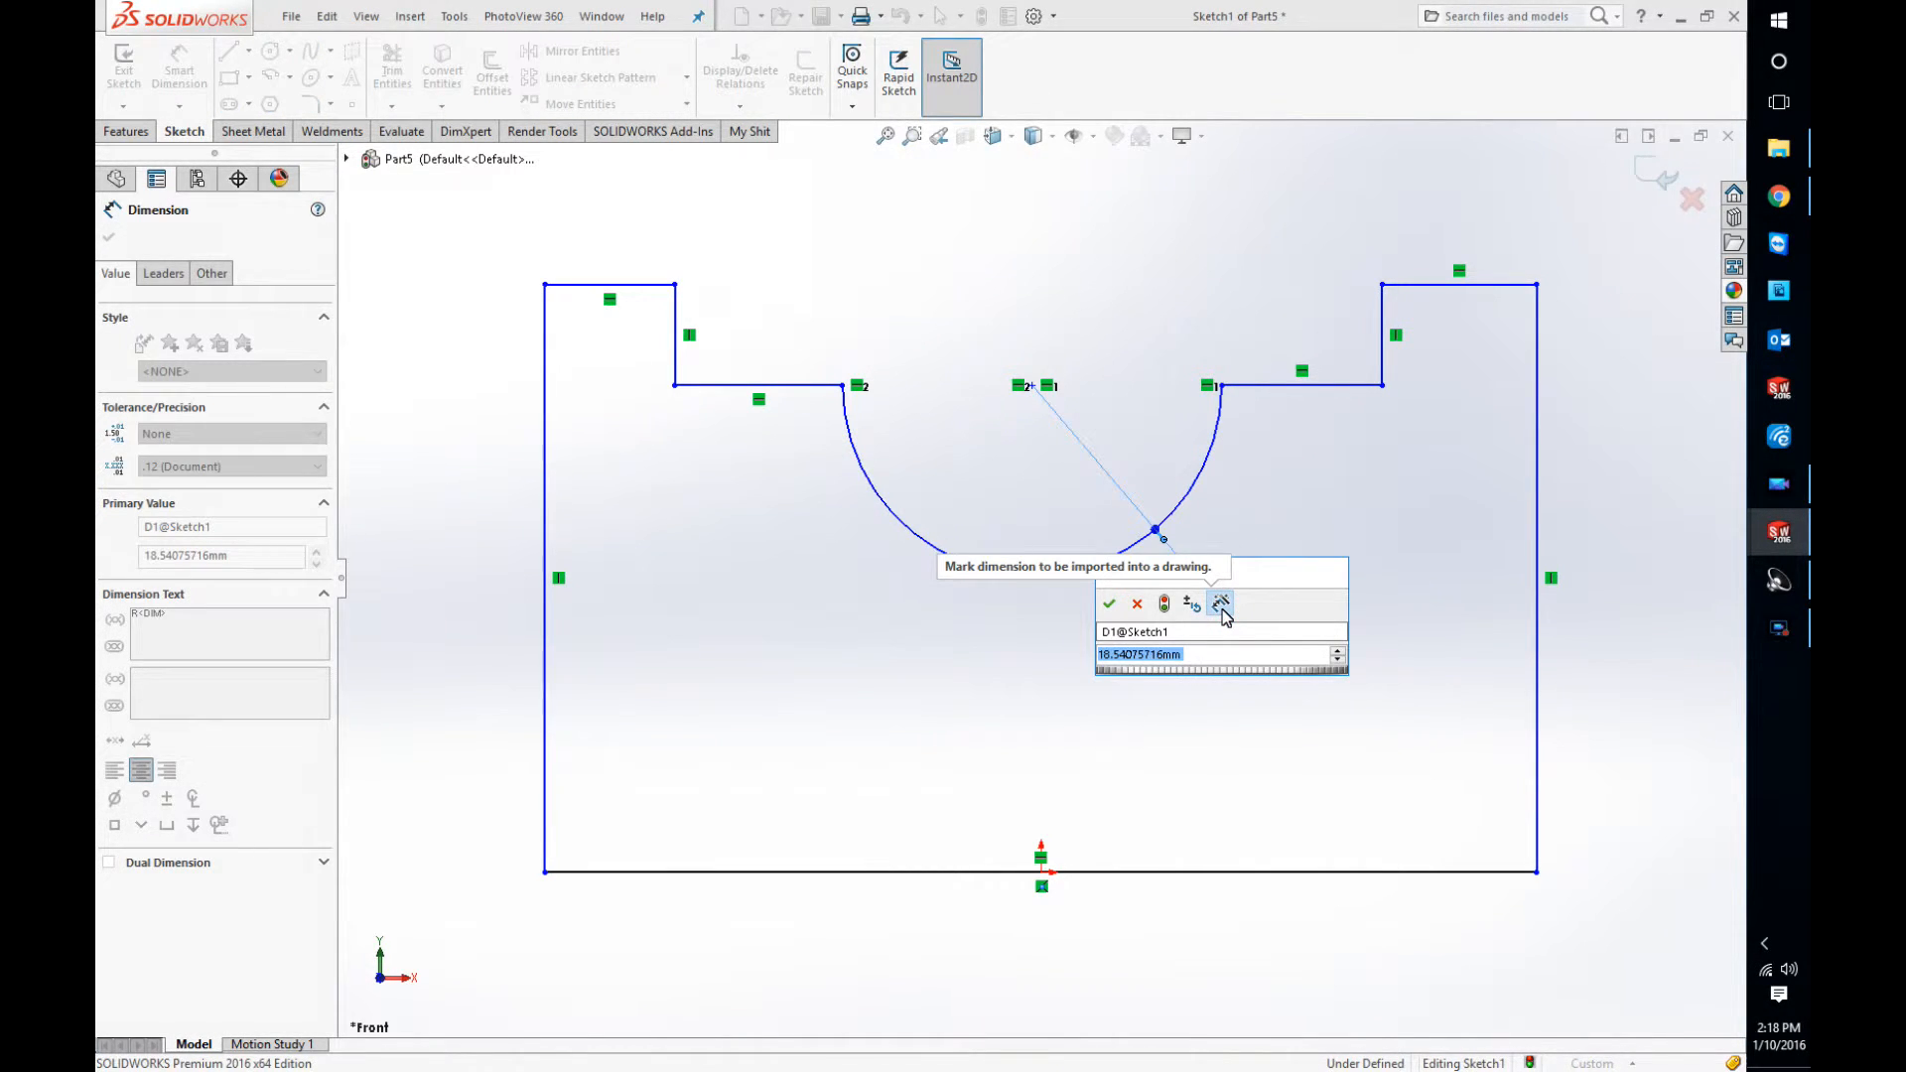
text(10)
key(Return)
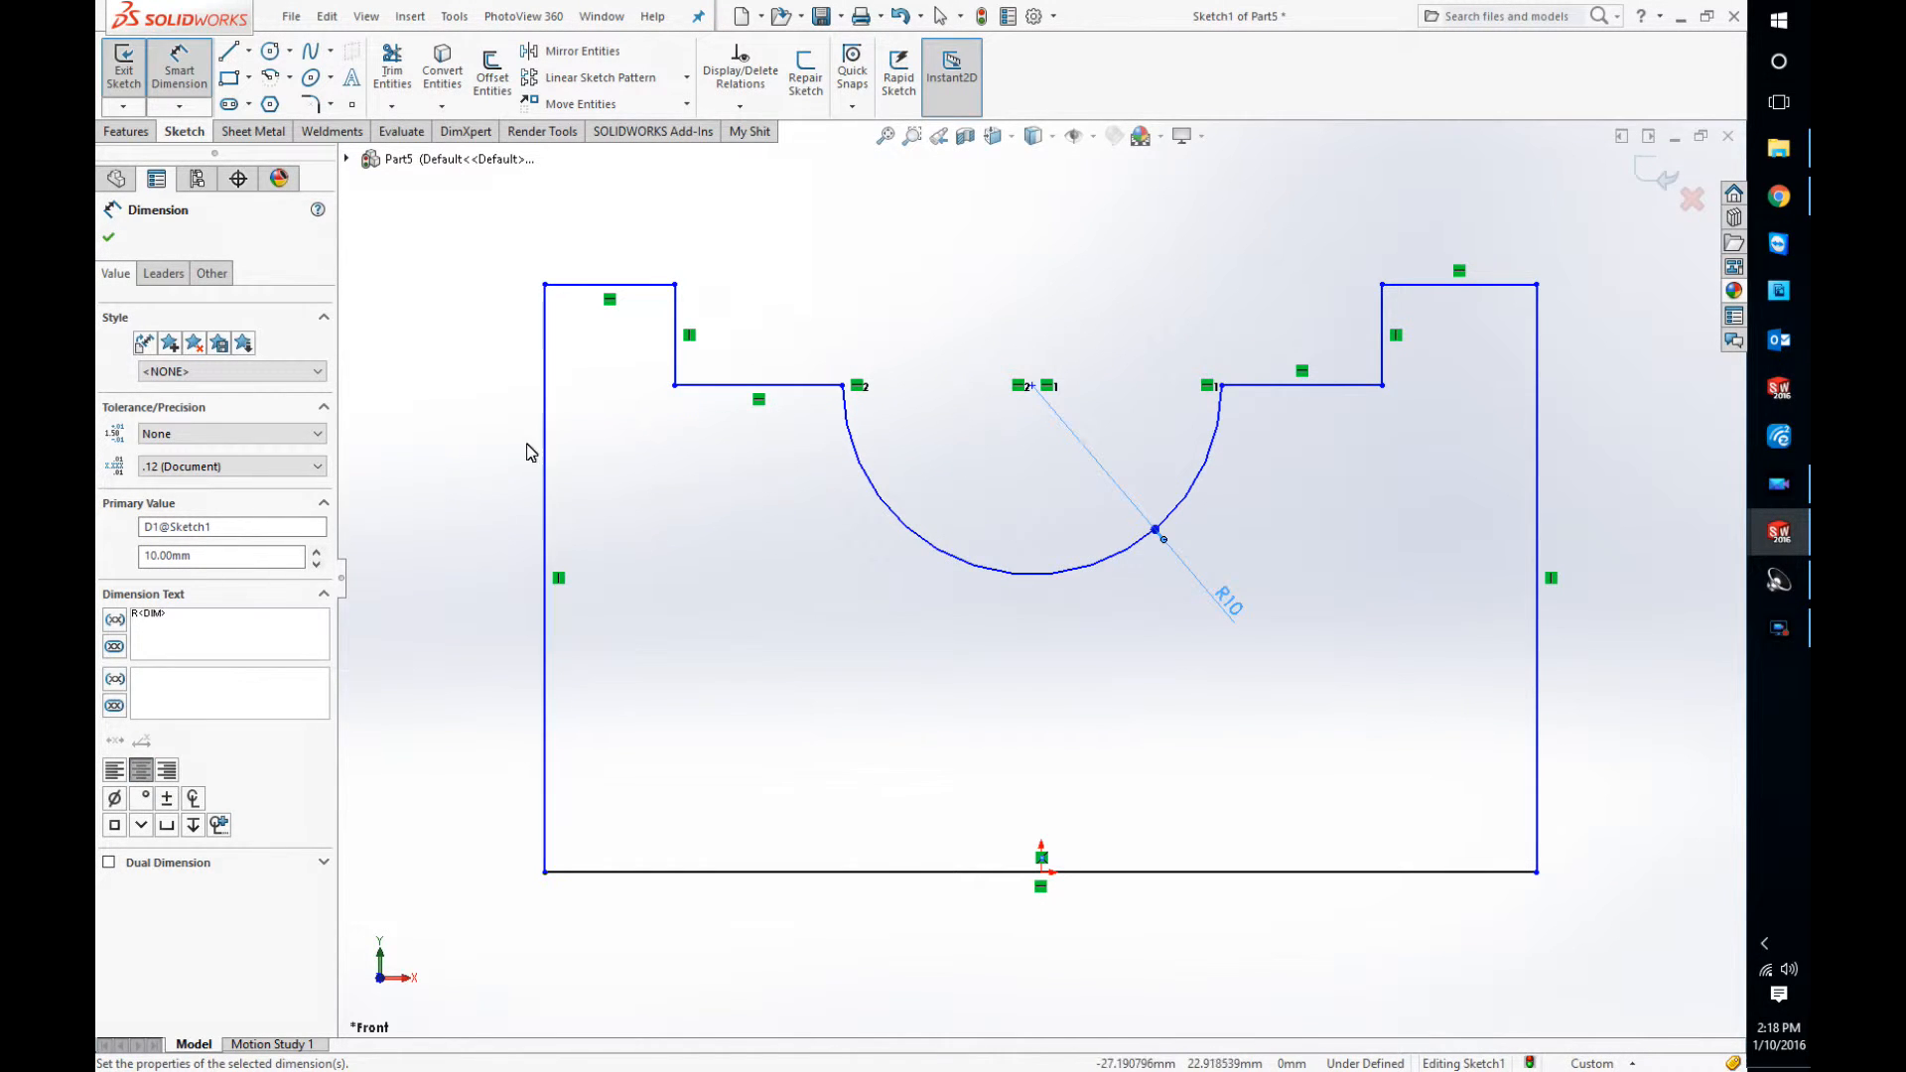
Dimension the profile's outer left edge as 35 mm tall
click(544, 461)
click(437, 482)
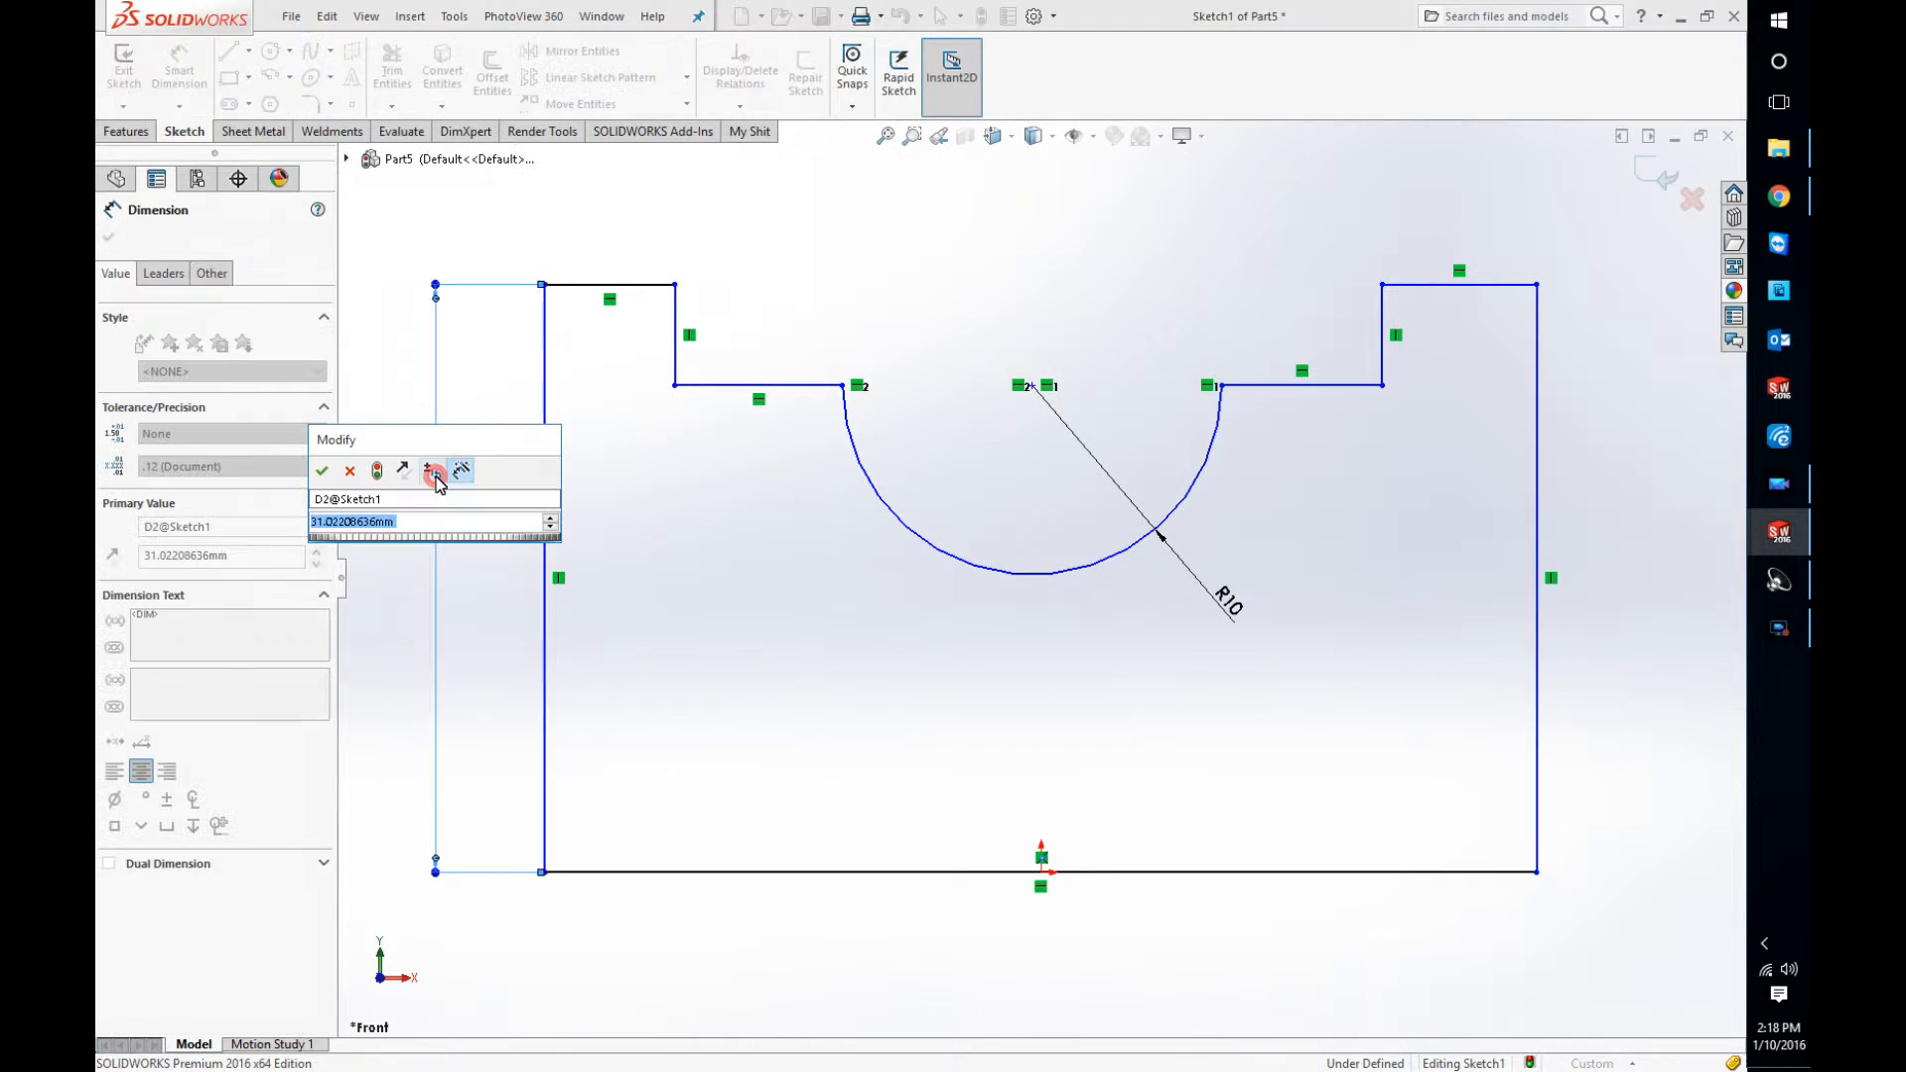
text(35)
key(Return)
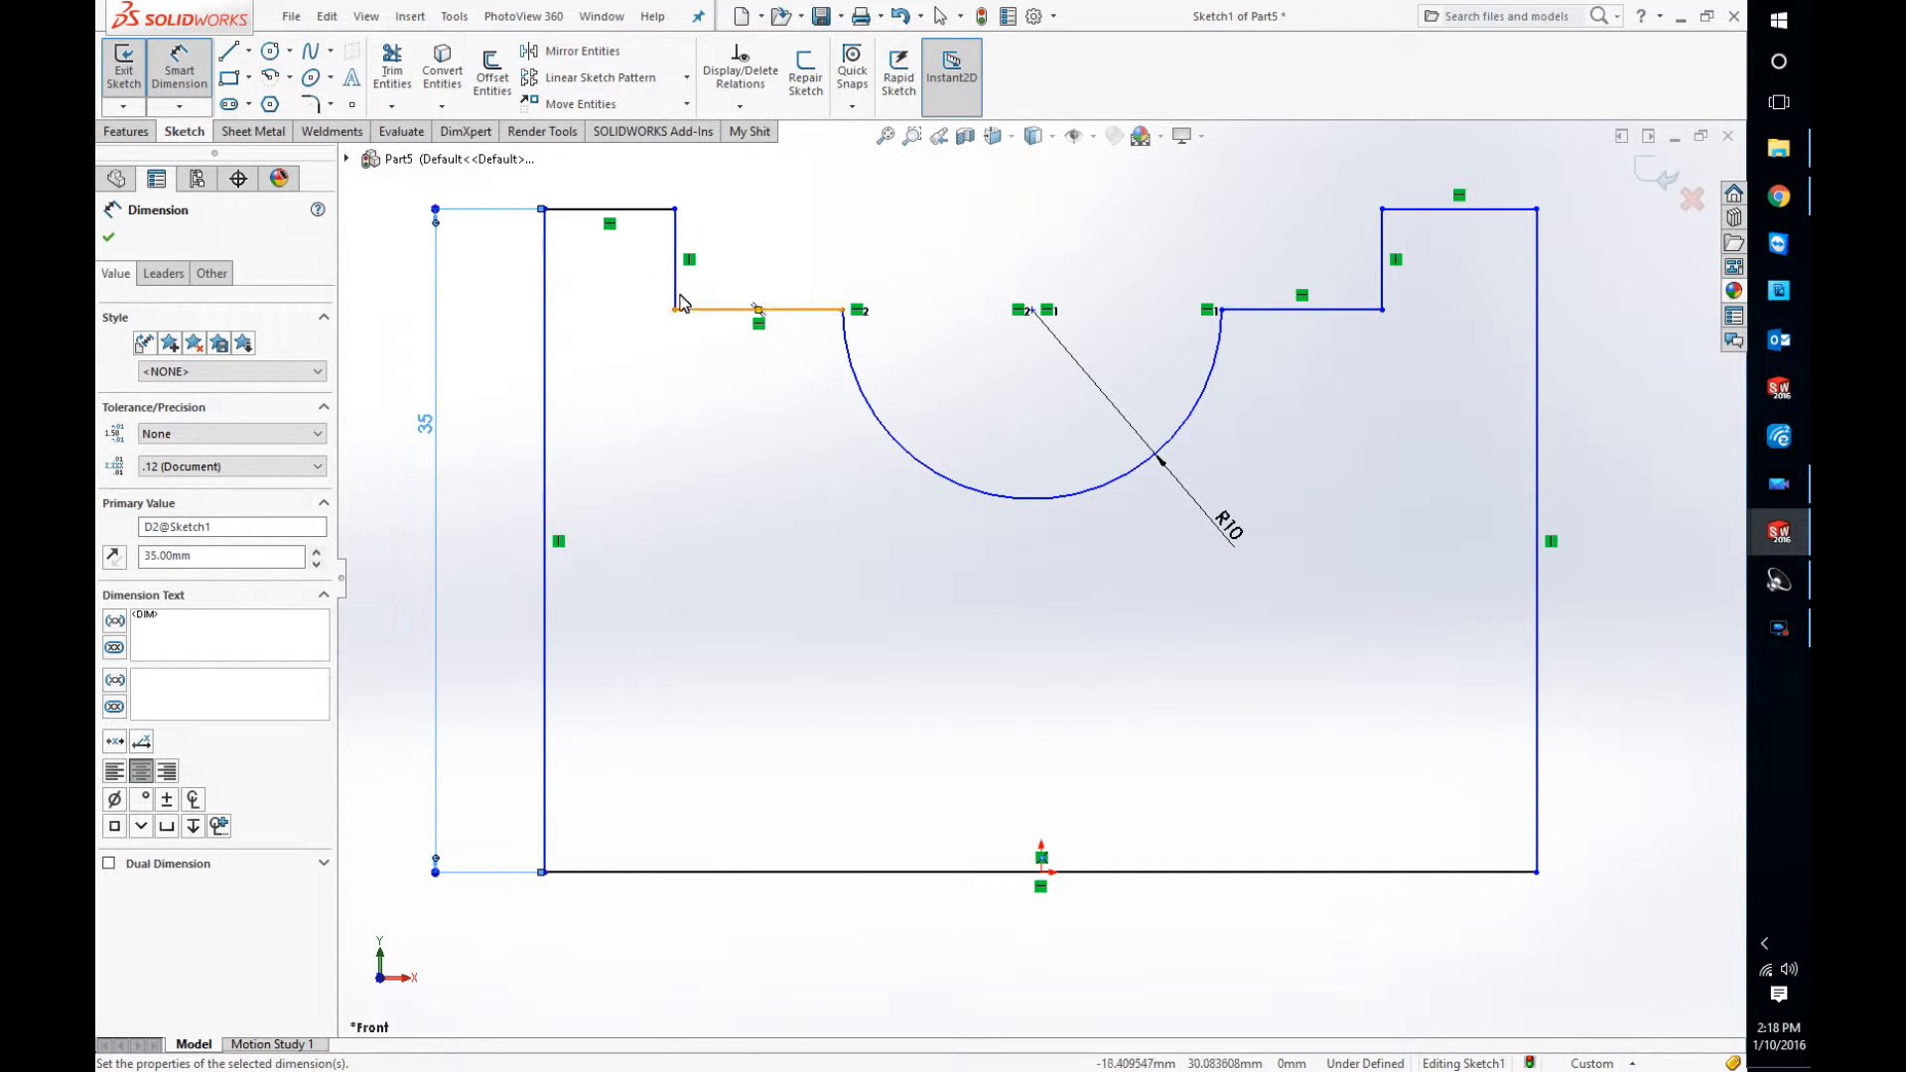
Dimension the left shoulder's top edge as 10 mm wide and its inner vertical edge as 10 mm high
click(639, 208)
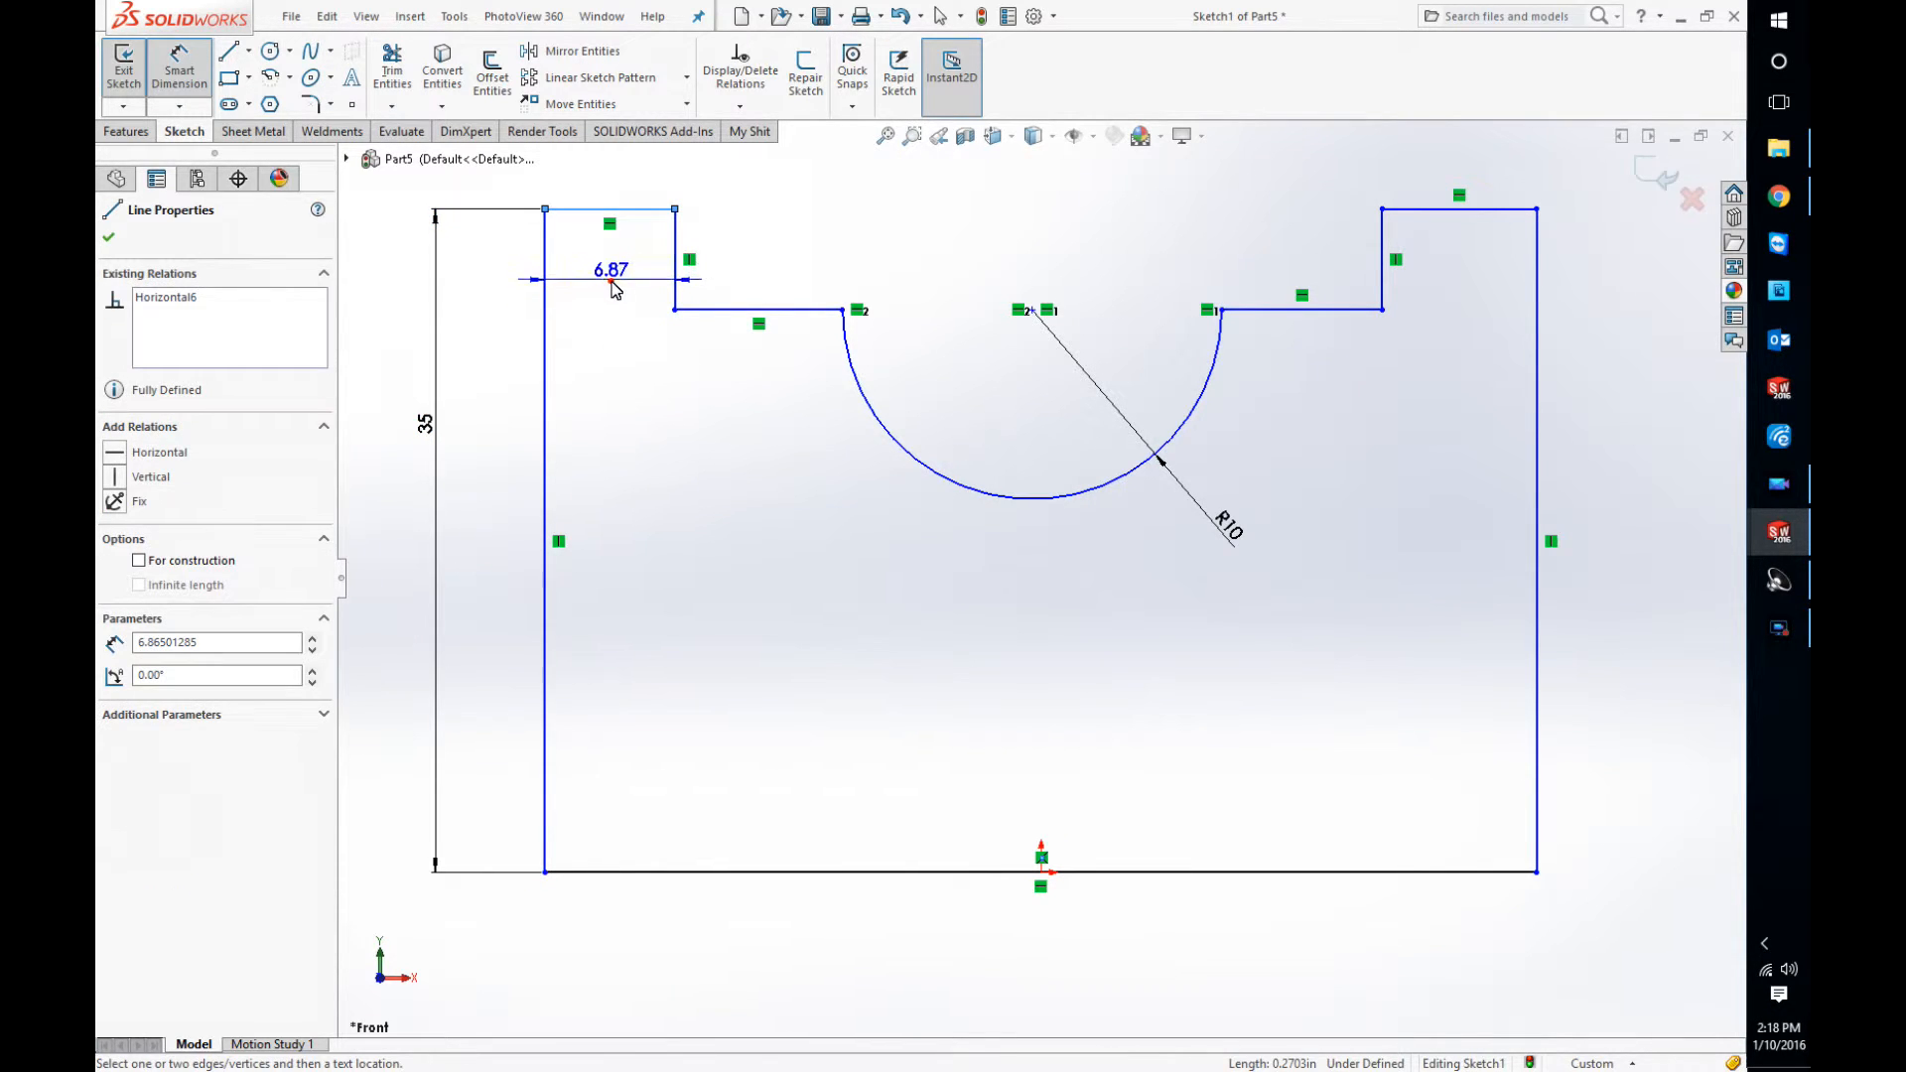
click(615, 281)
text(10)
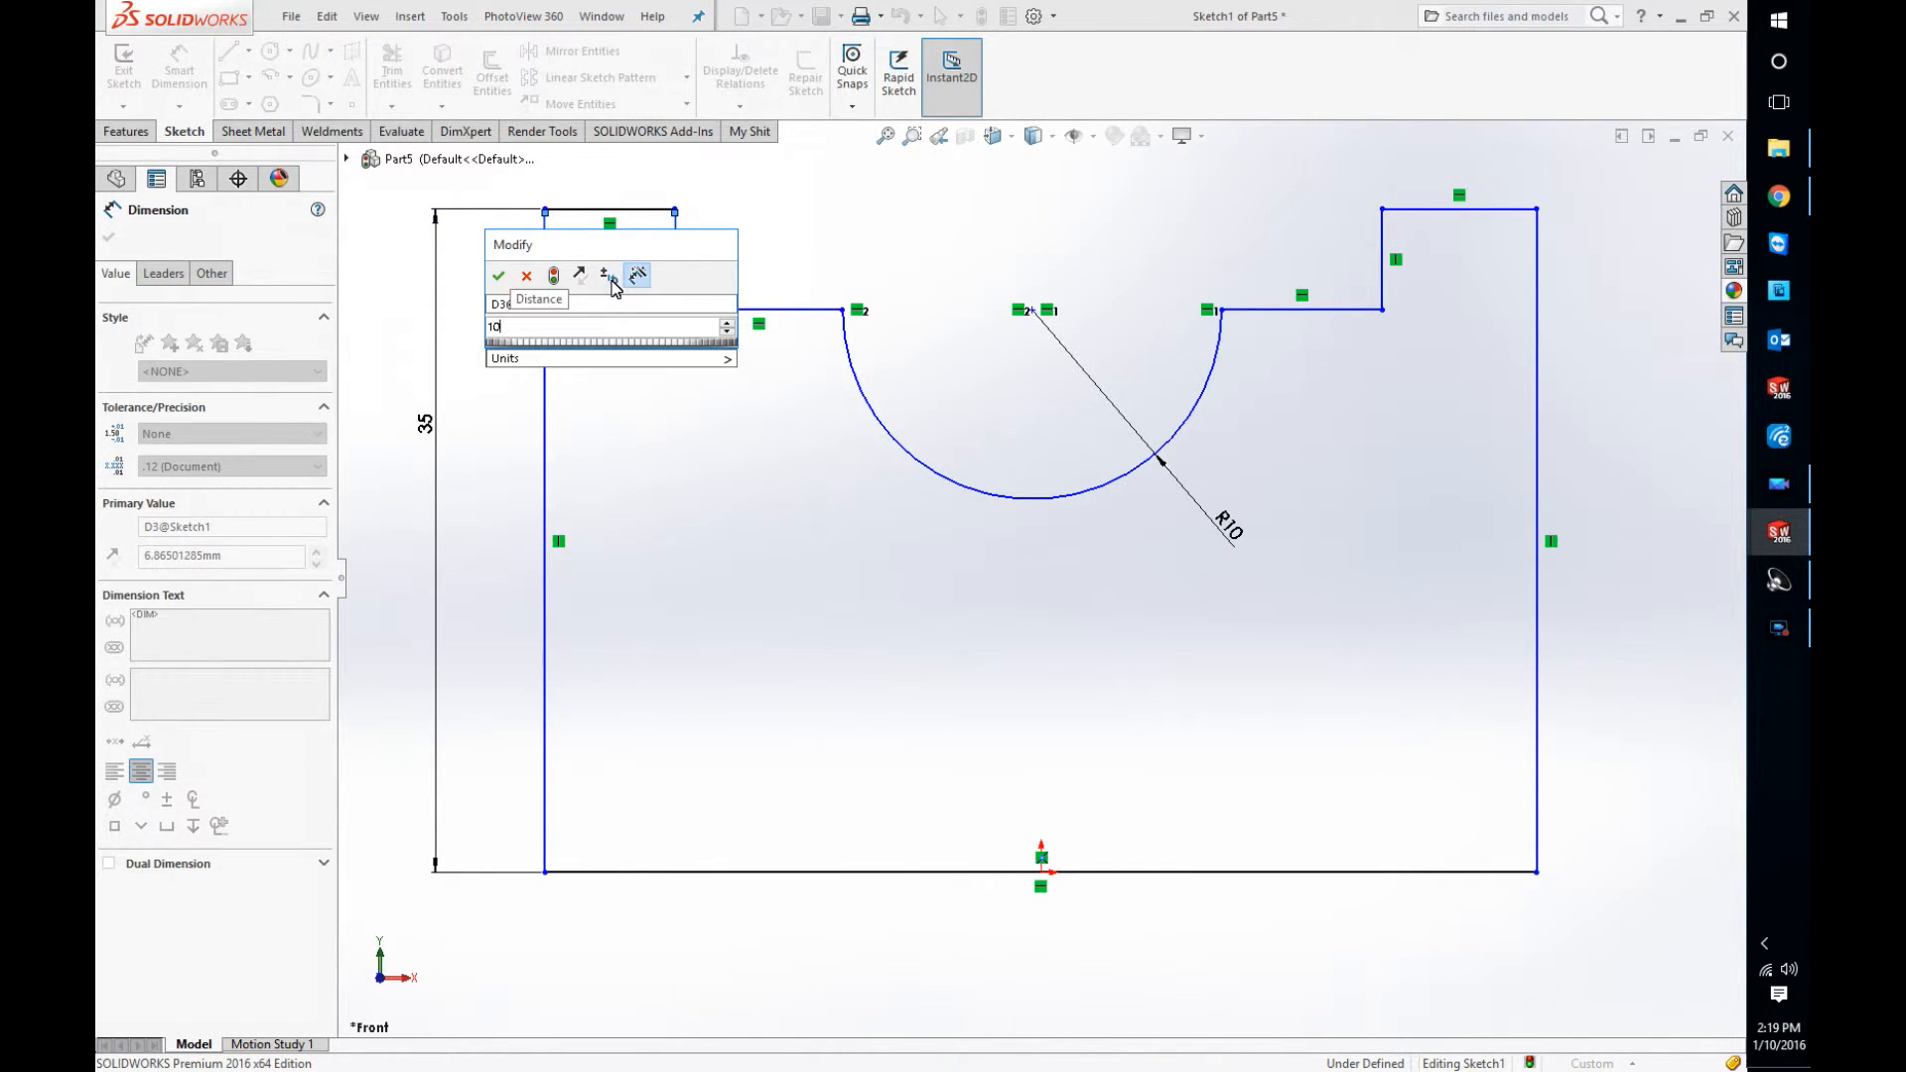
key(Return)
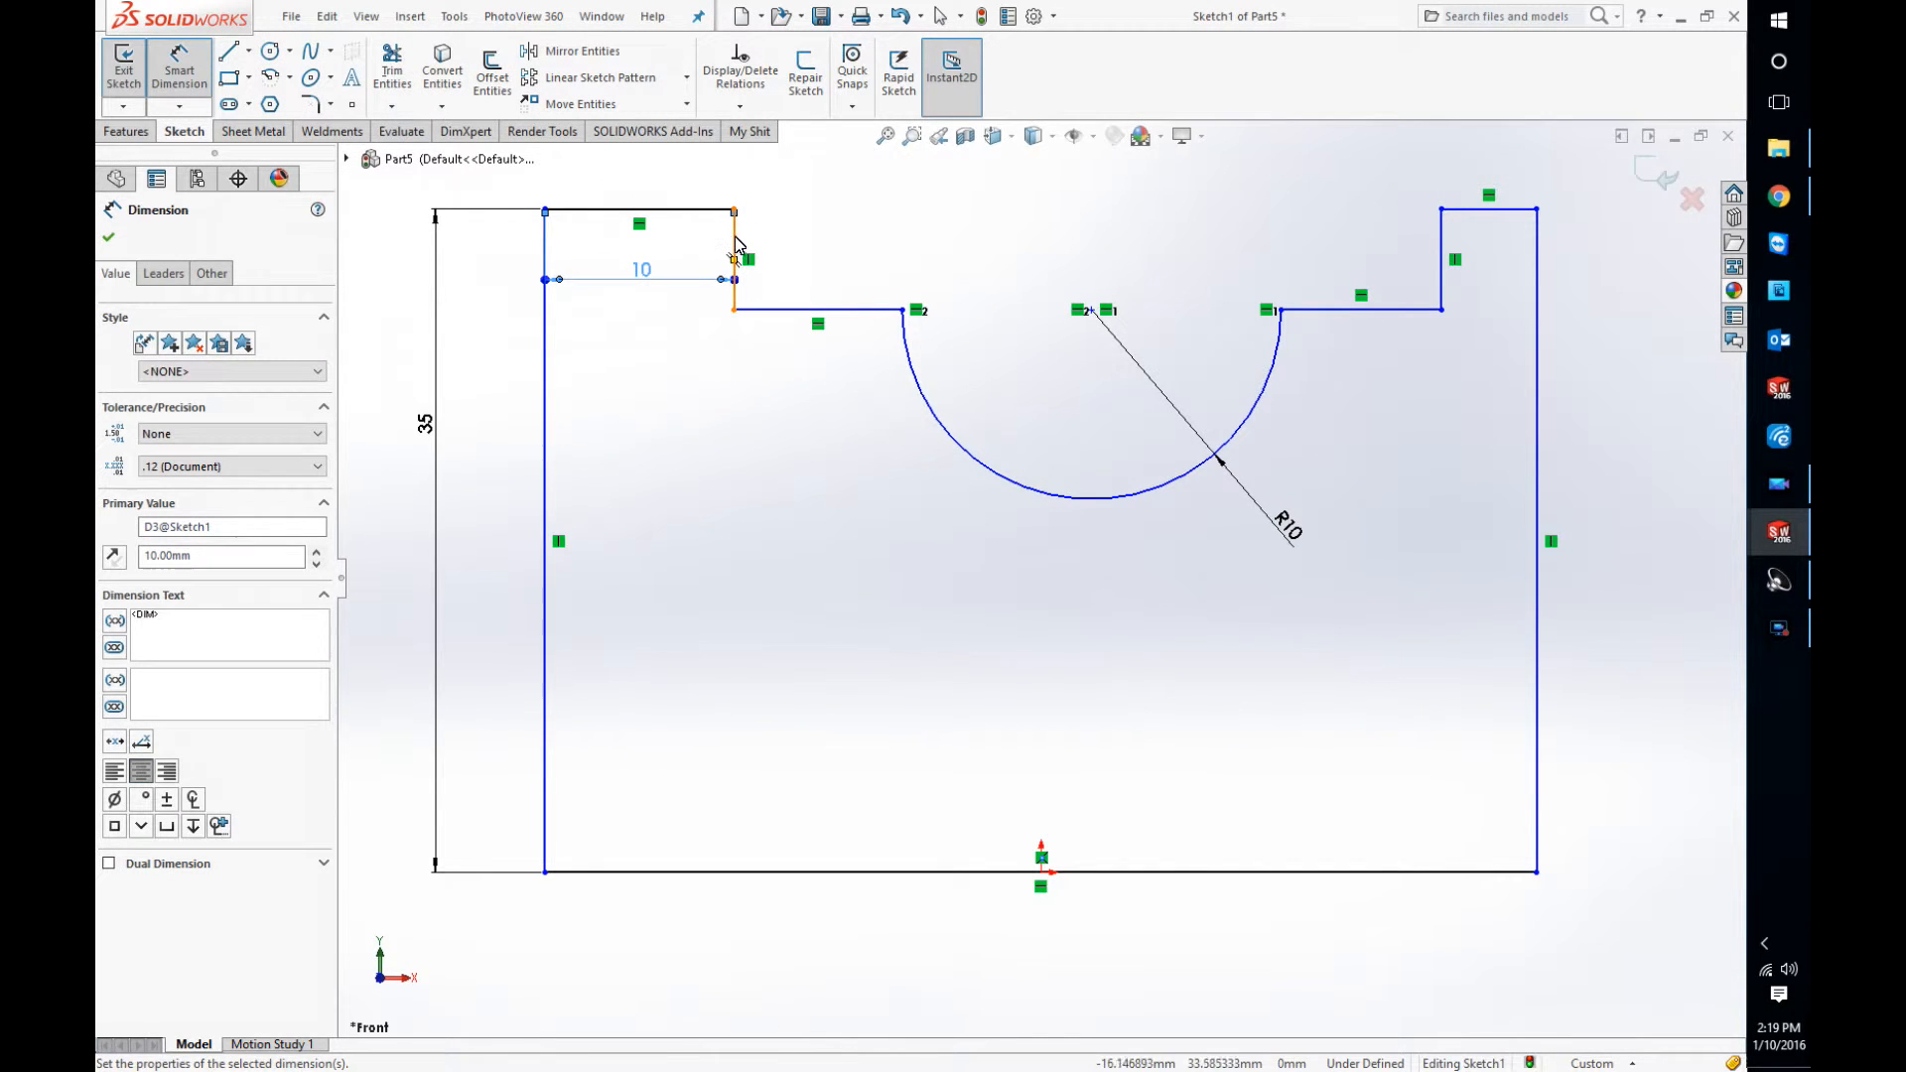
click(739, 243)
click(810, 263)
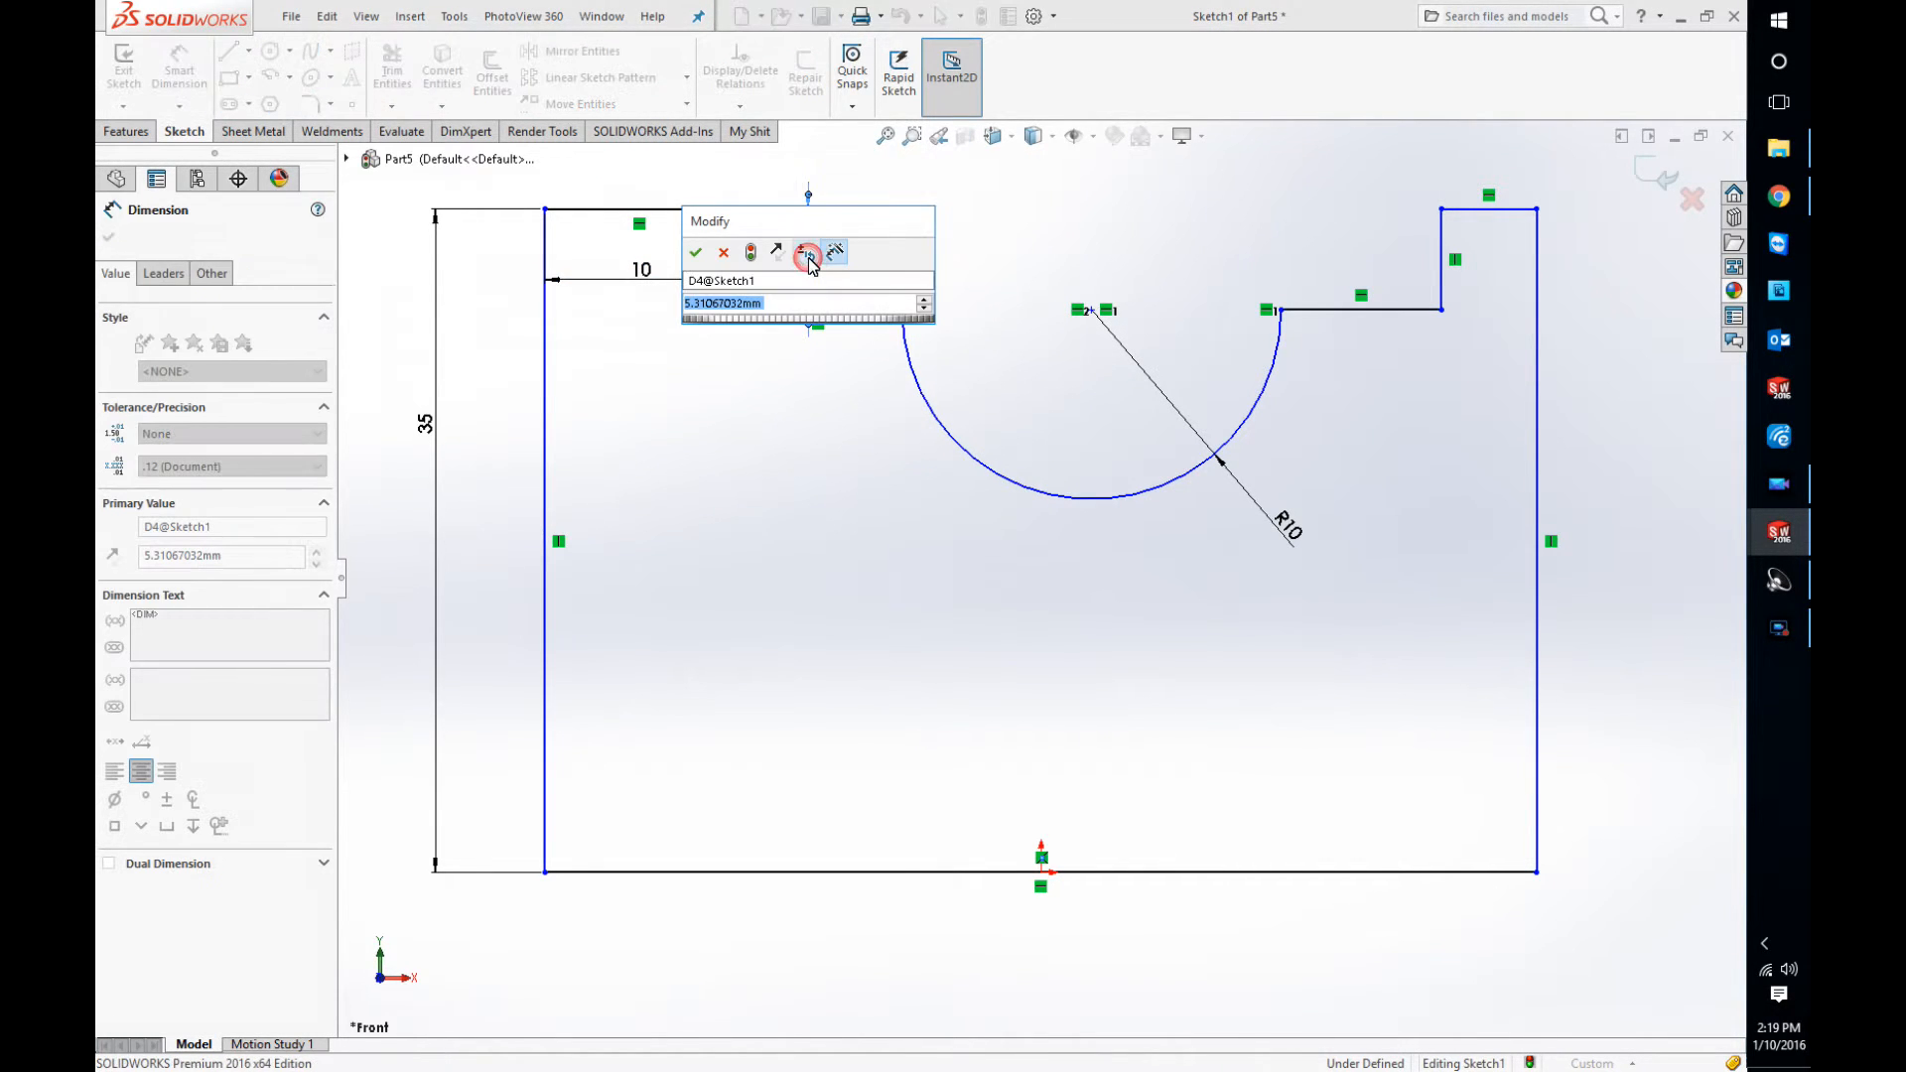
text(10)
key(Return)
key(Escape)
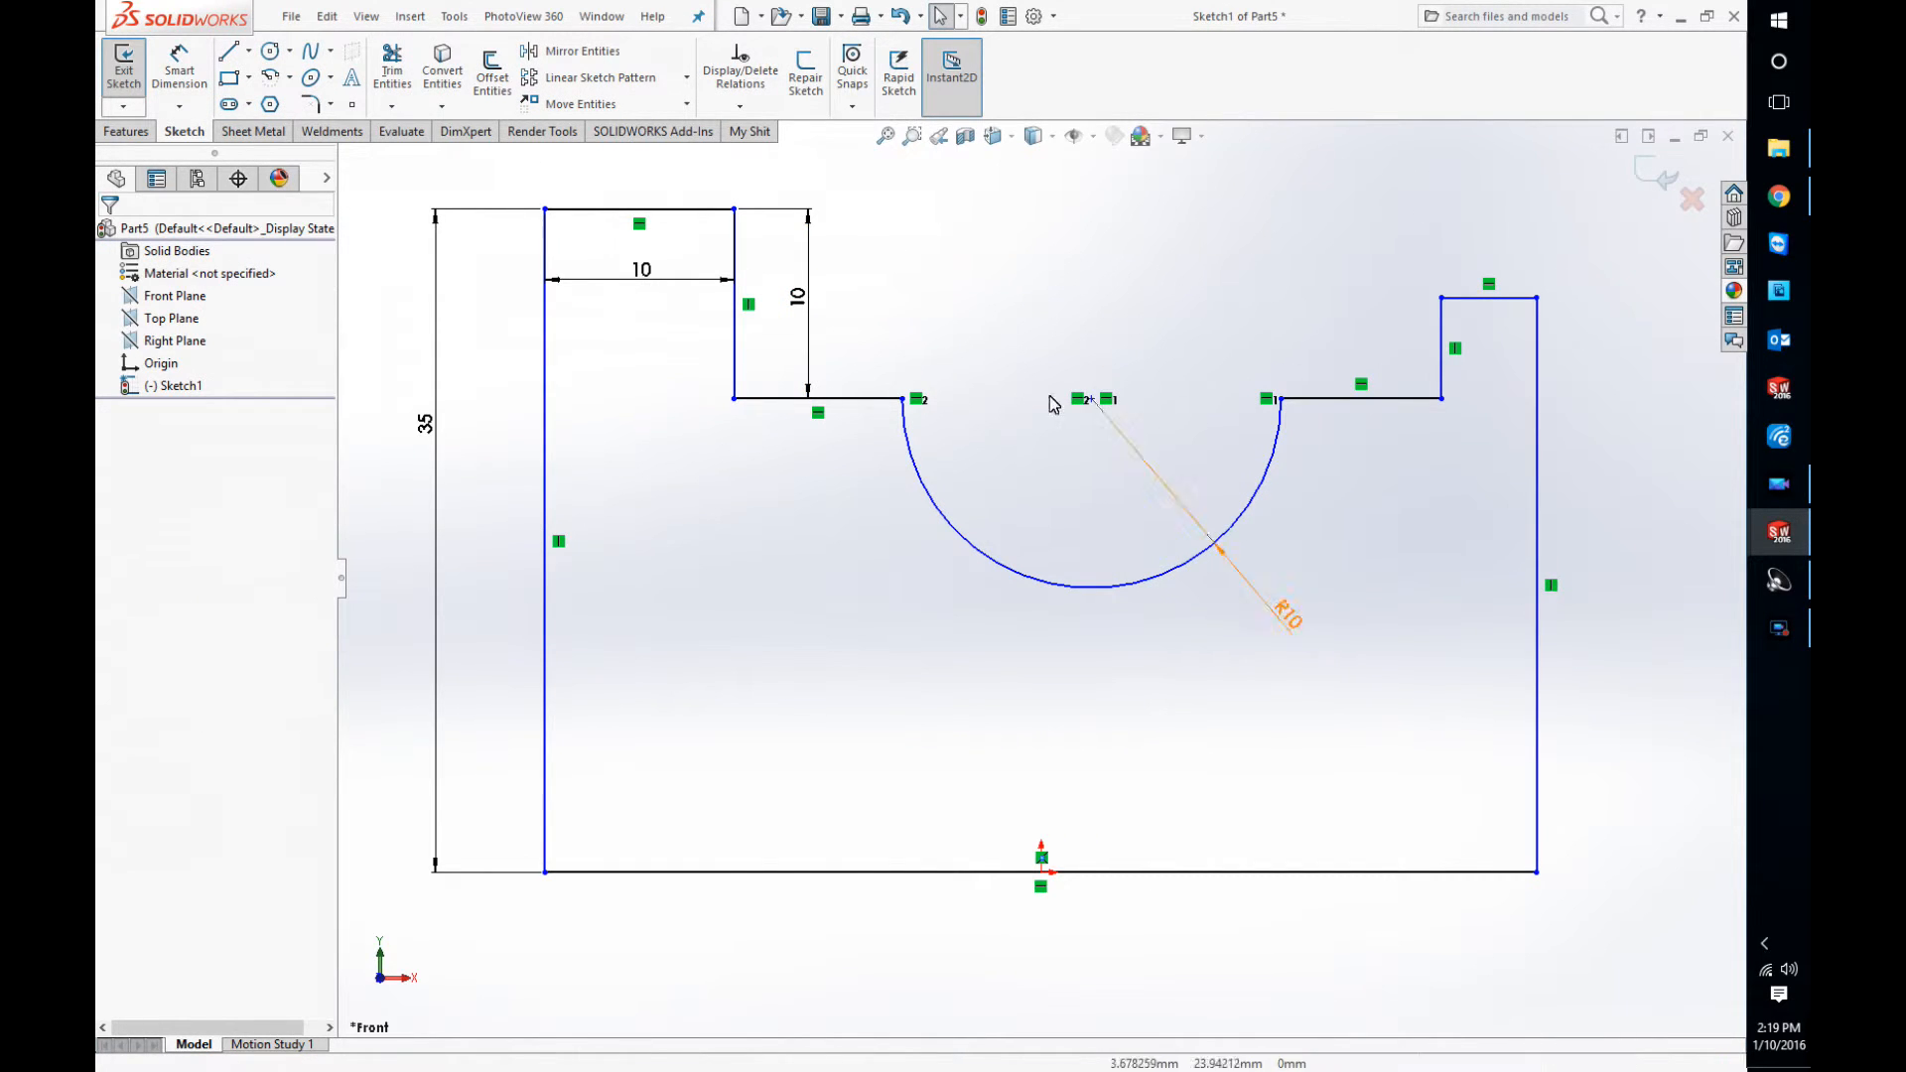
Make the top edges of the left and right shoulders collinear
click(680, 209)
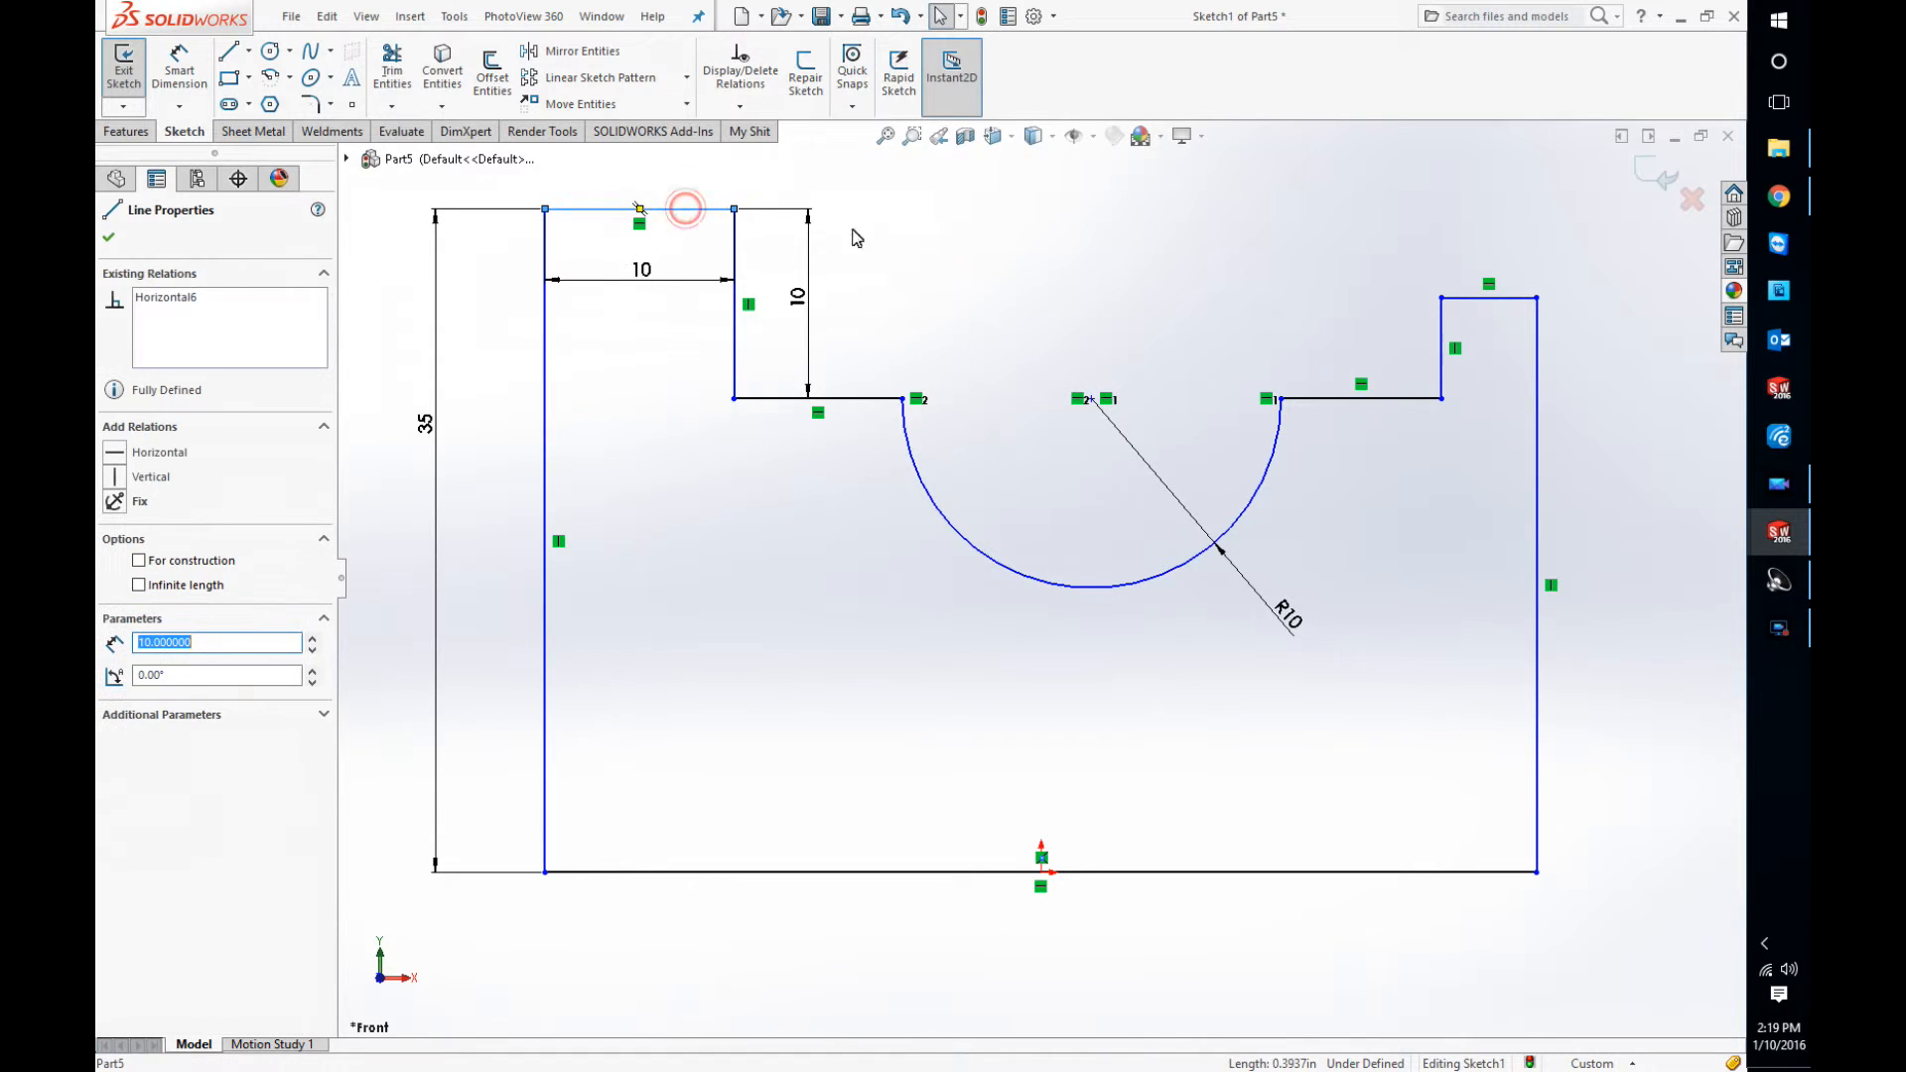
ctrl+click(1466, 298)
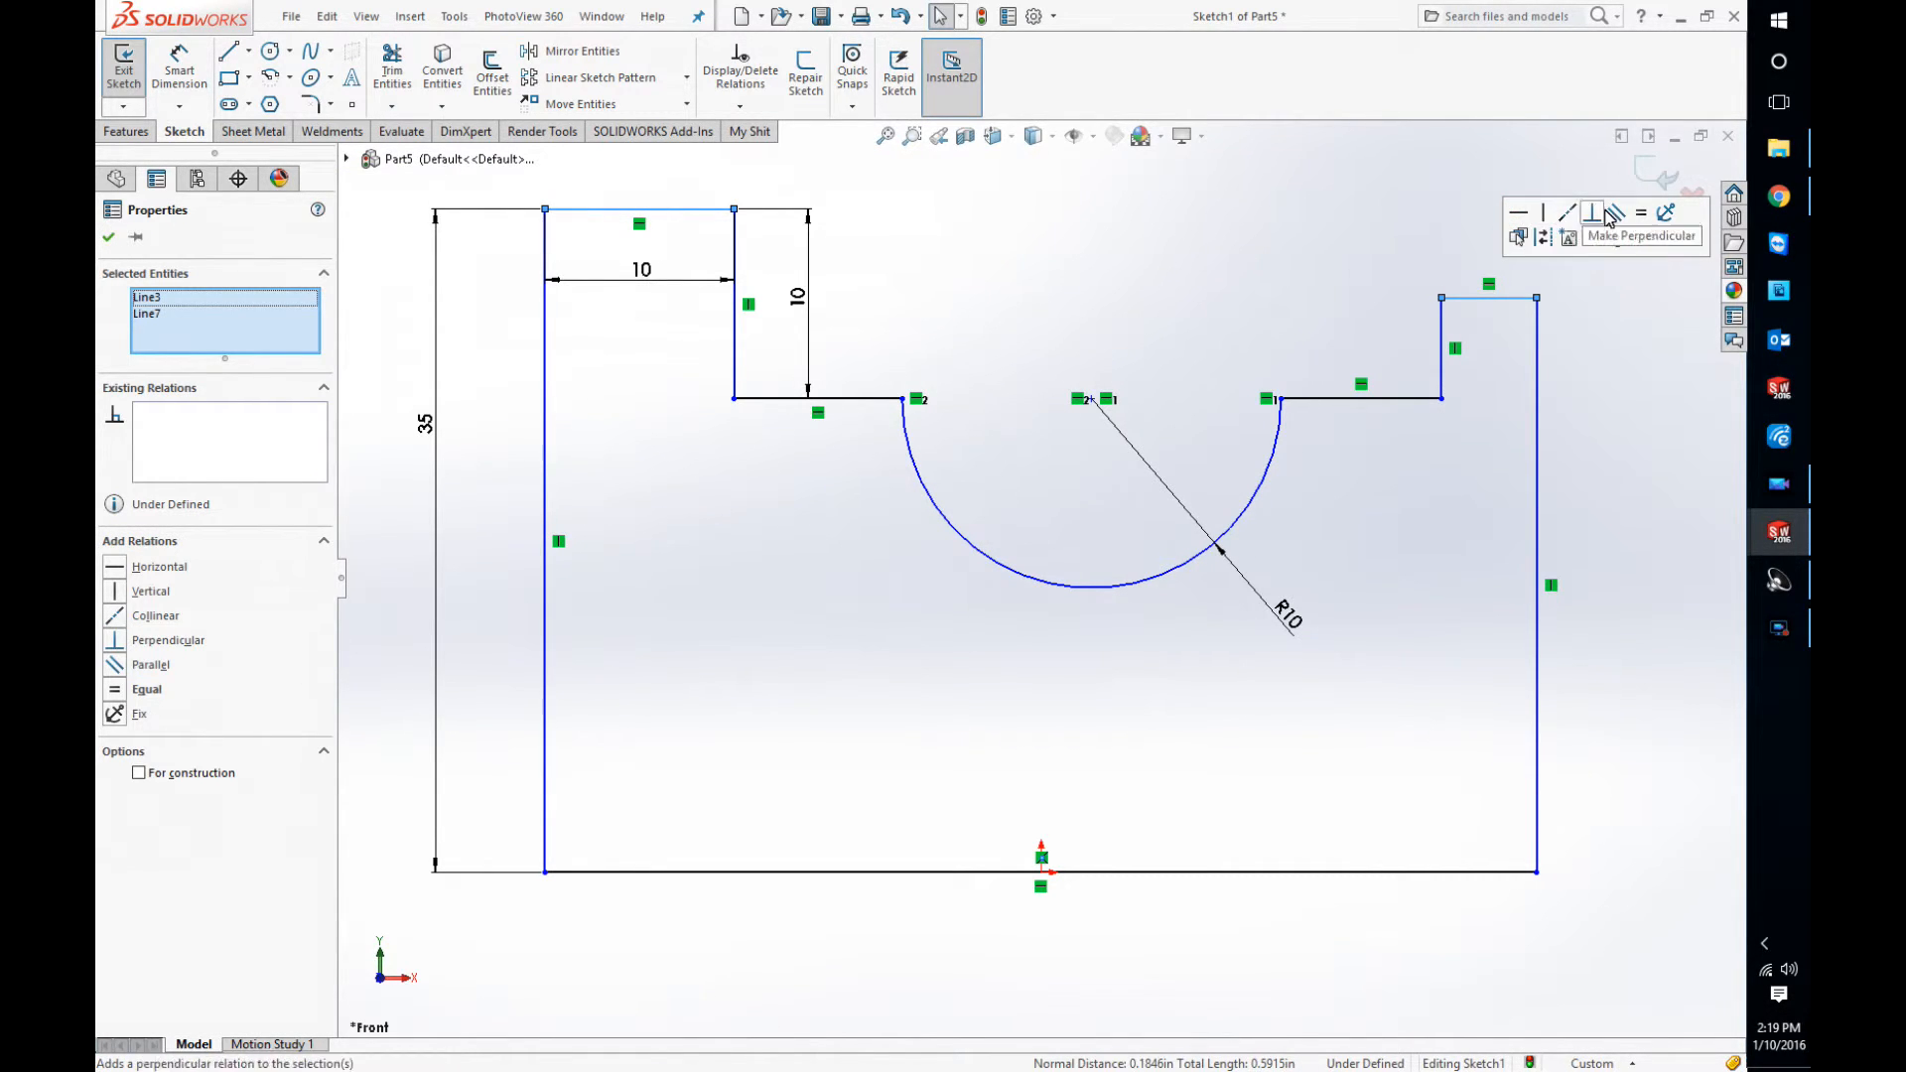
click(1567, 211)
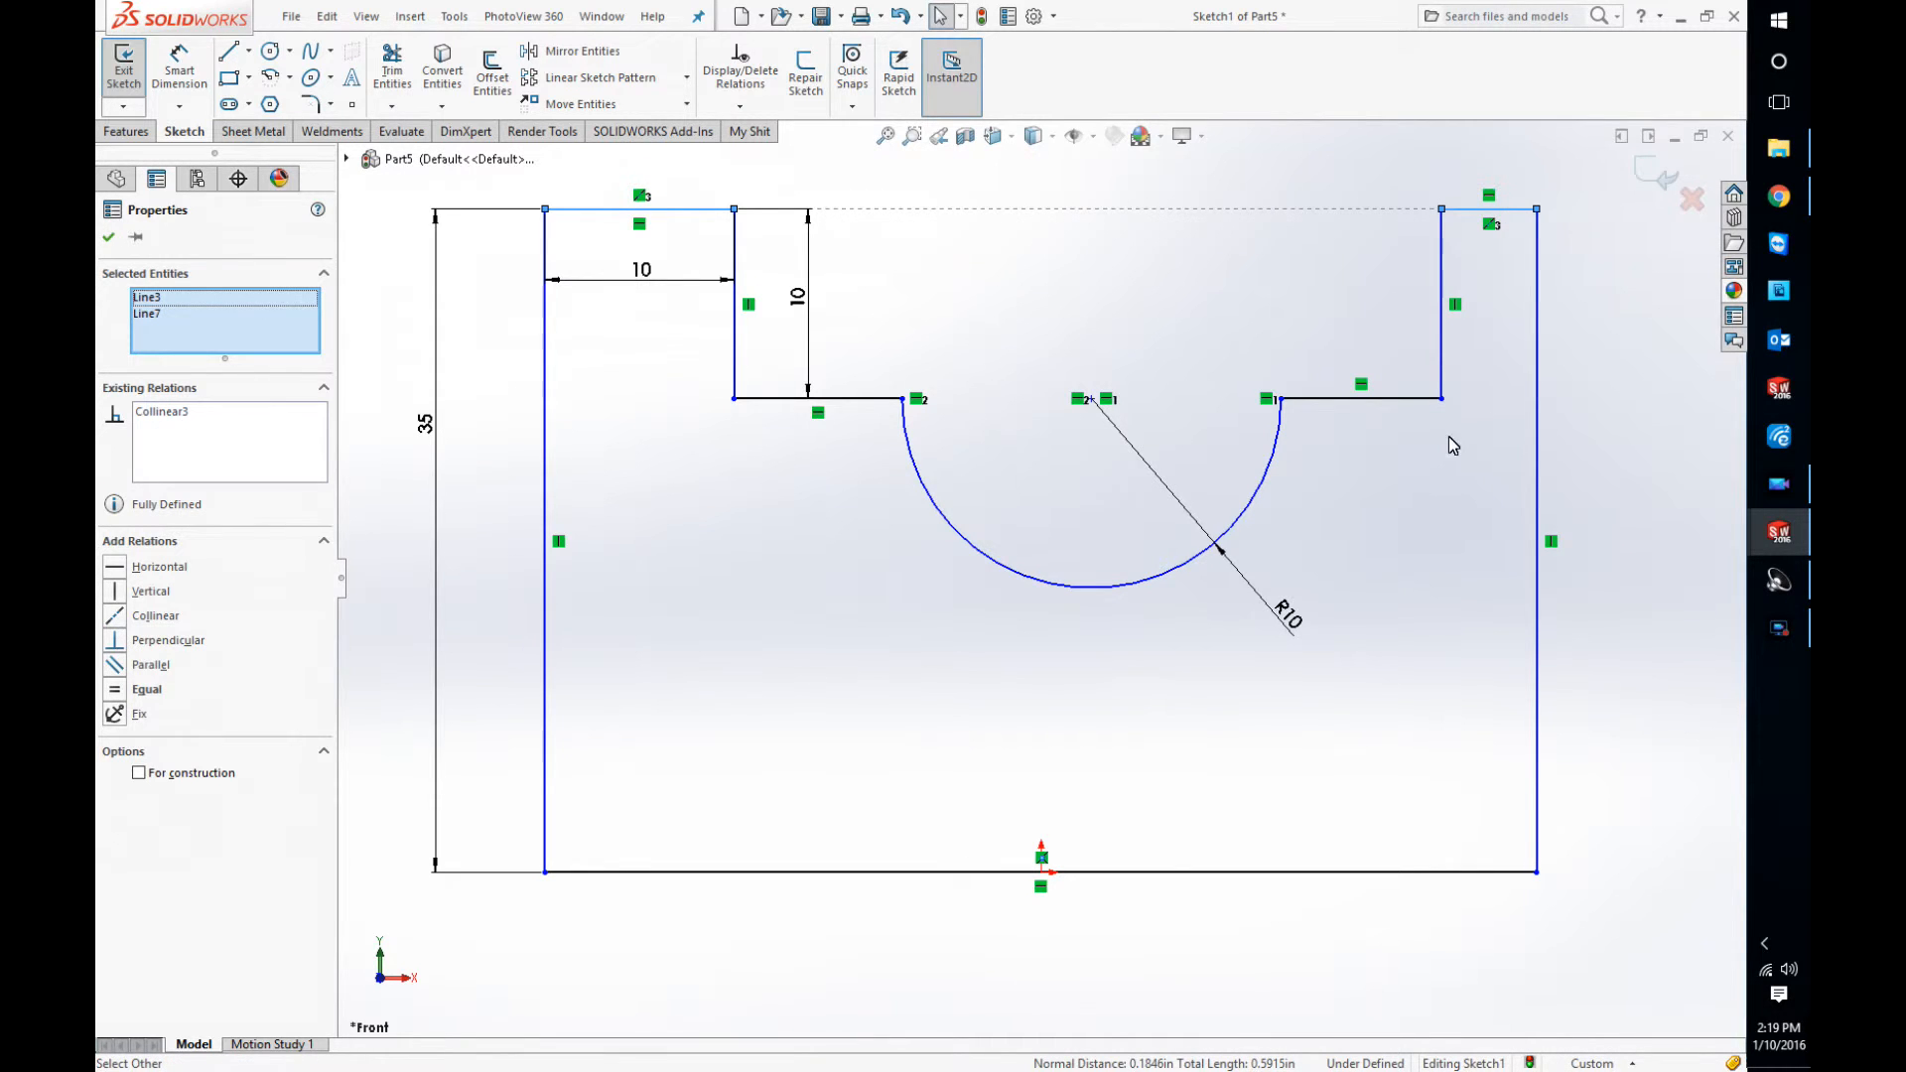
Make the inner vertical edges of the left and right shoulders equal in length
click(735, 343)
ctrl+click(1443, 353)
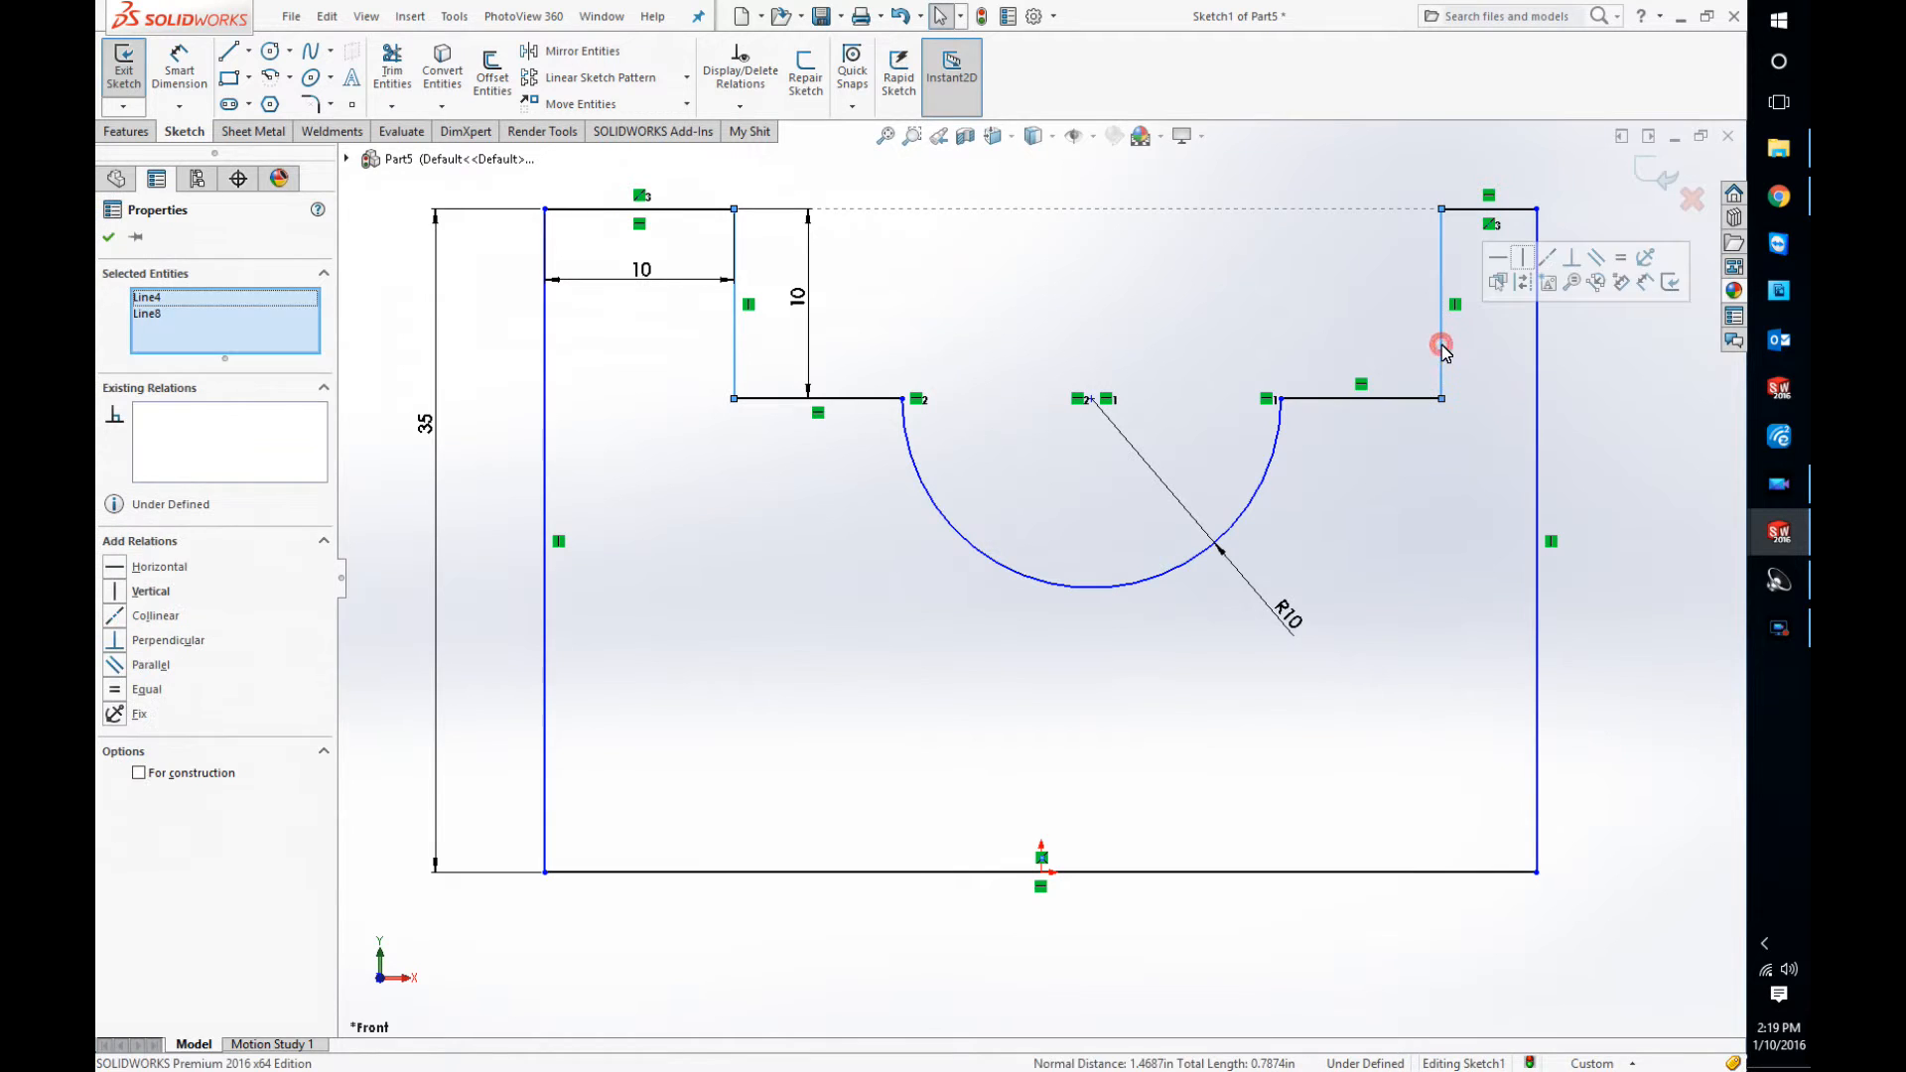
click(1621, 255)
click(1256, 301)
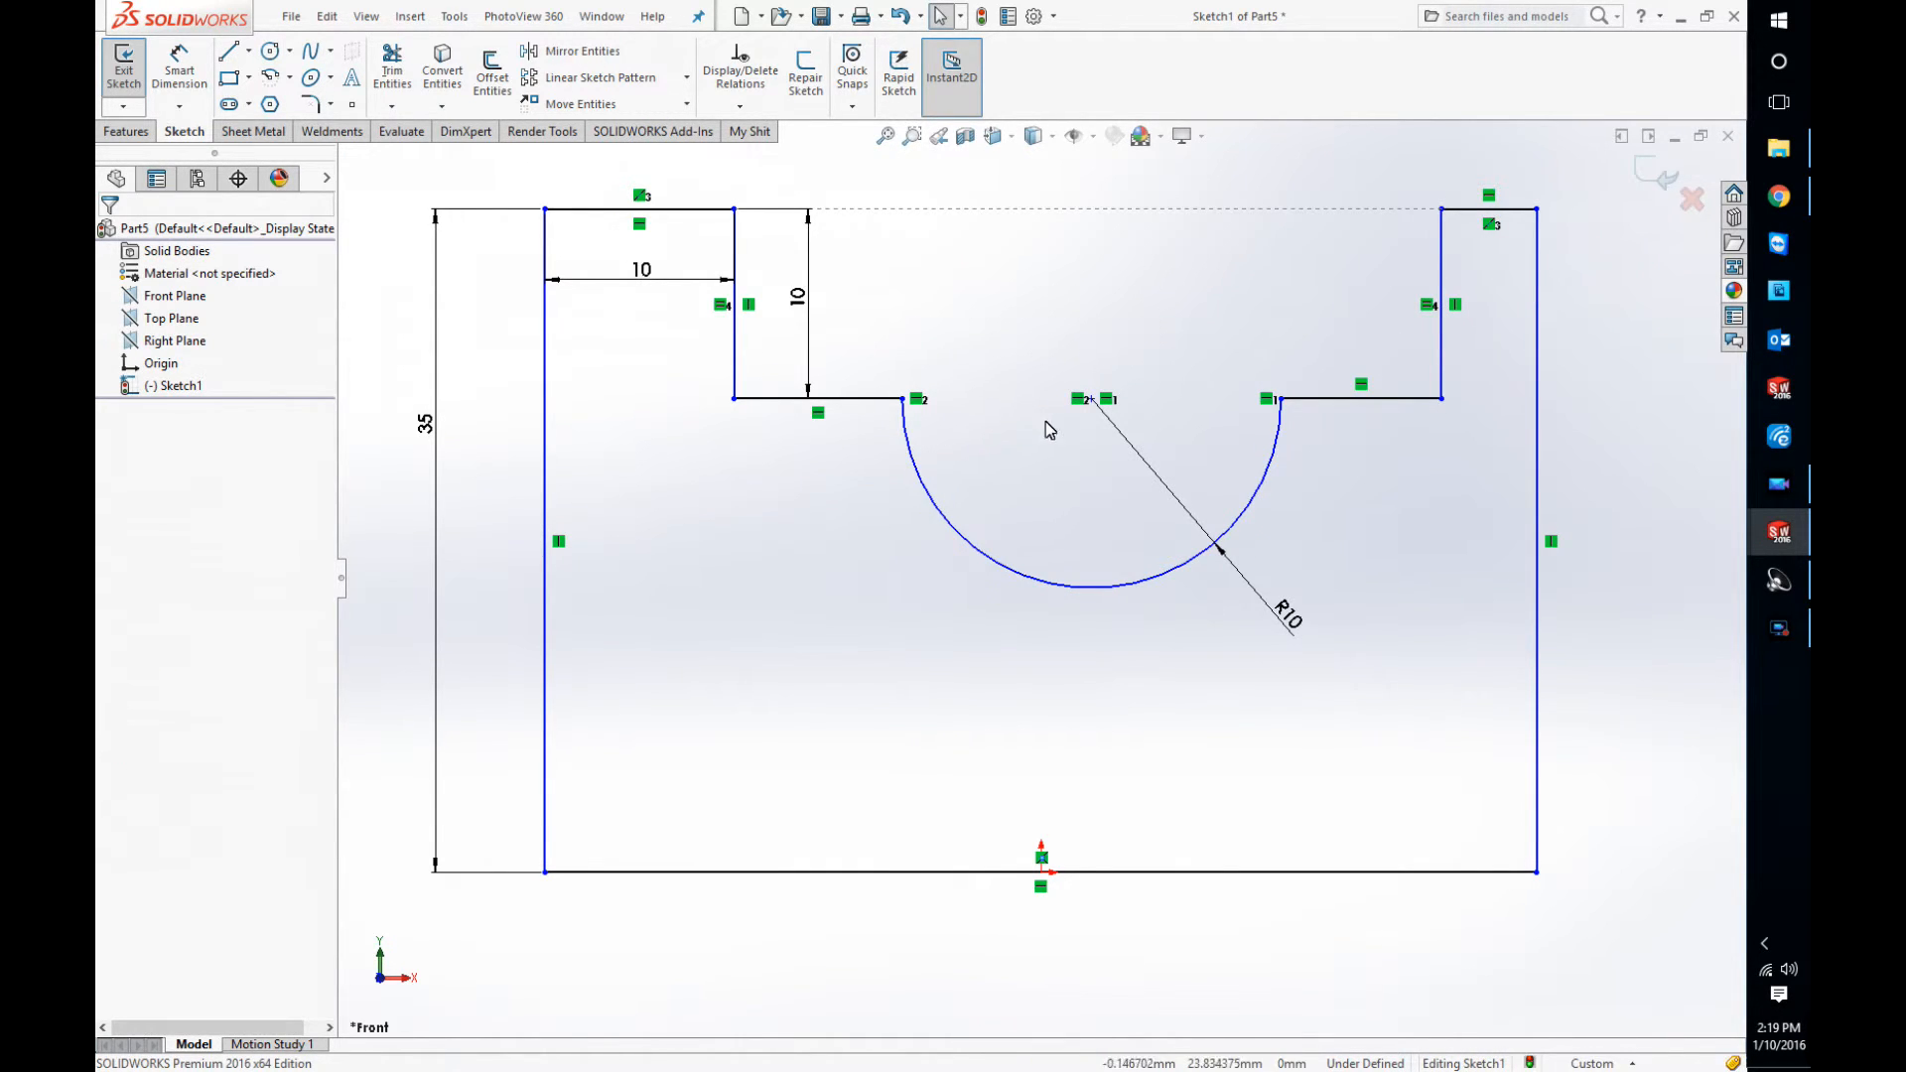
Dimension the horizontal distance from the profile's outer left edge to the arc's center as 30 mm
key(d)
click(1091, 400)
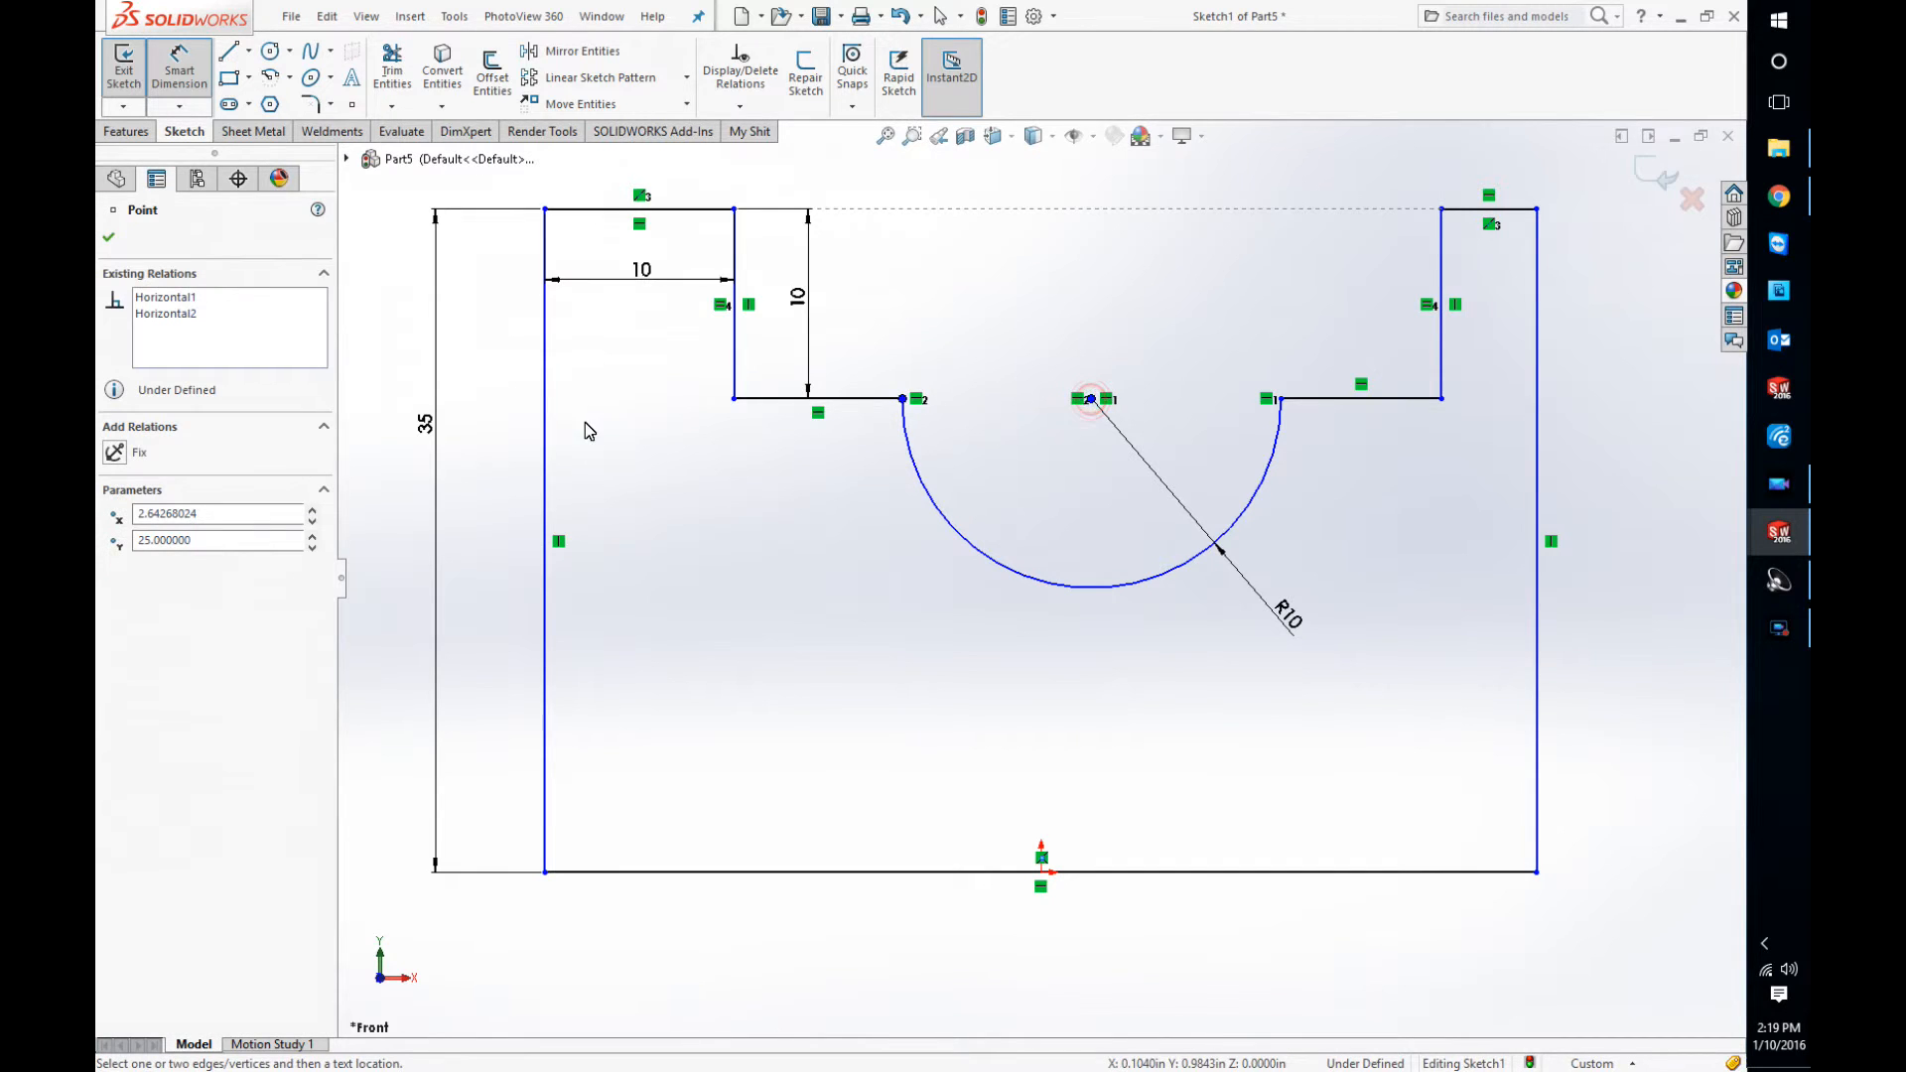
click(545, 397)
click(748, 488)
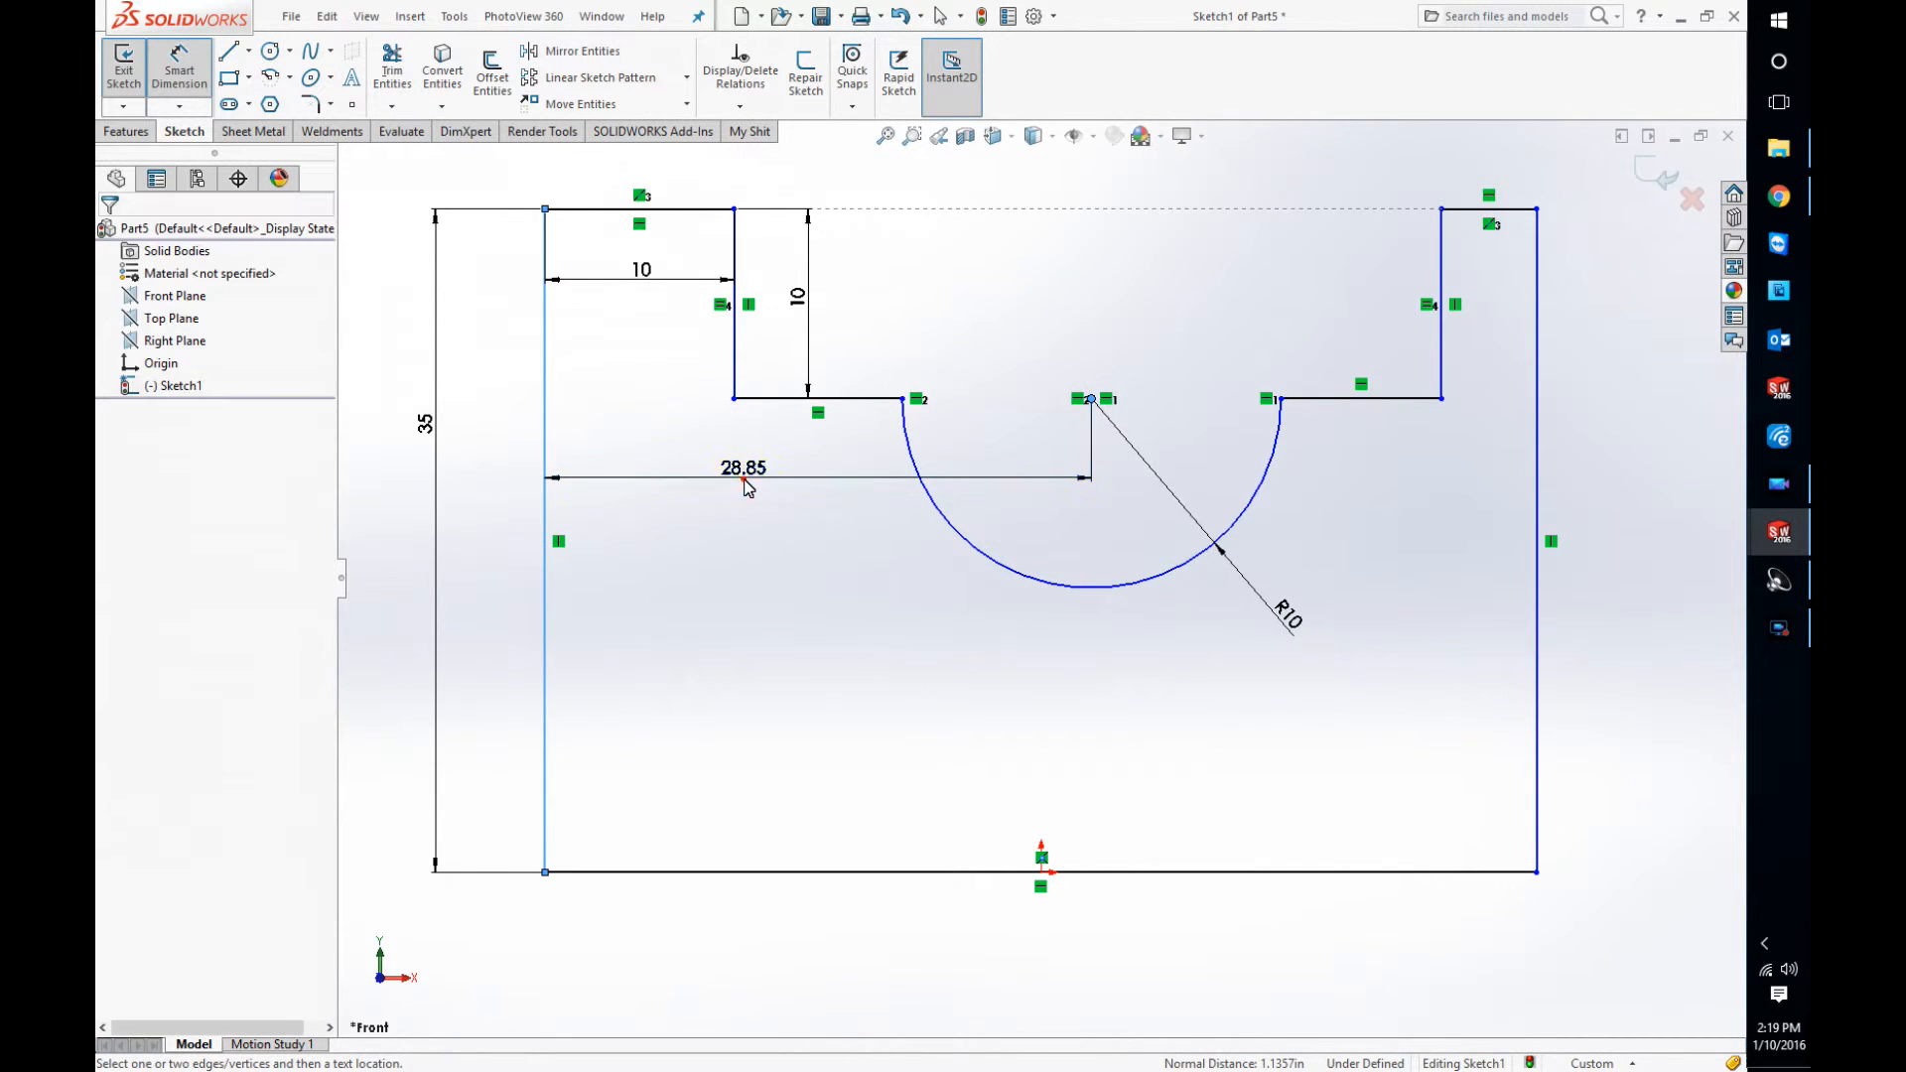
text(30)
key(Return)
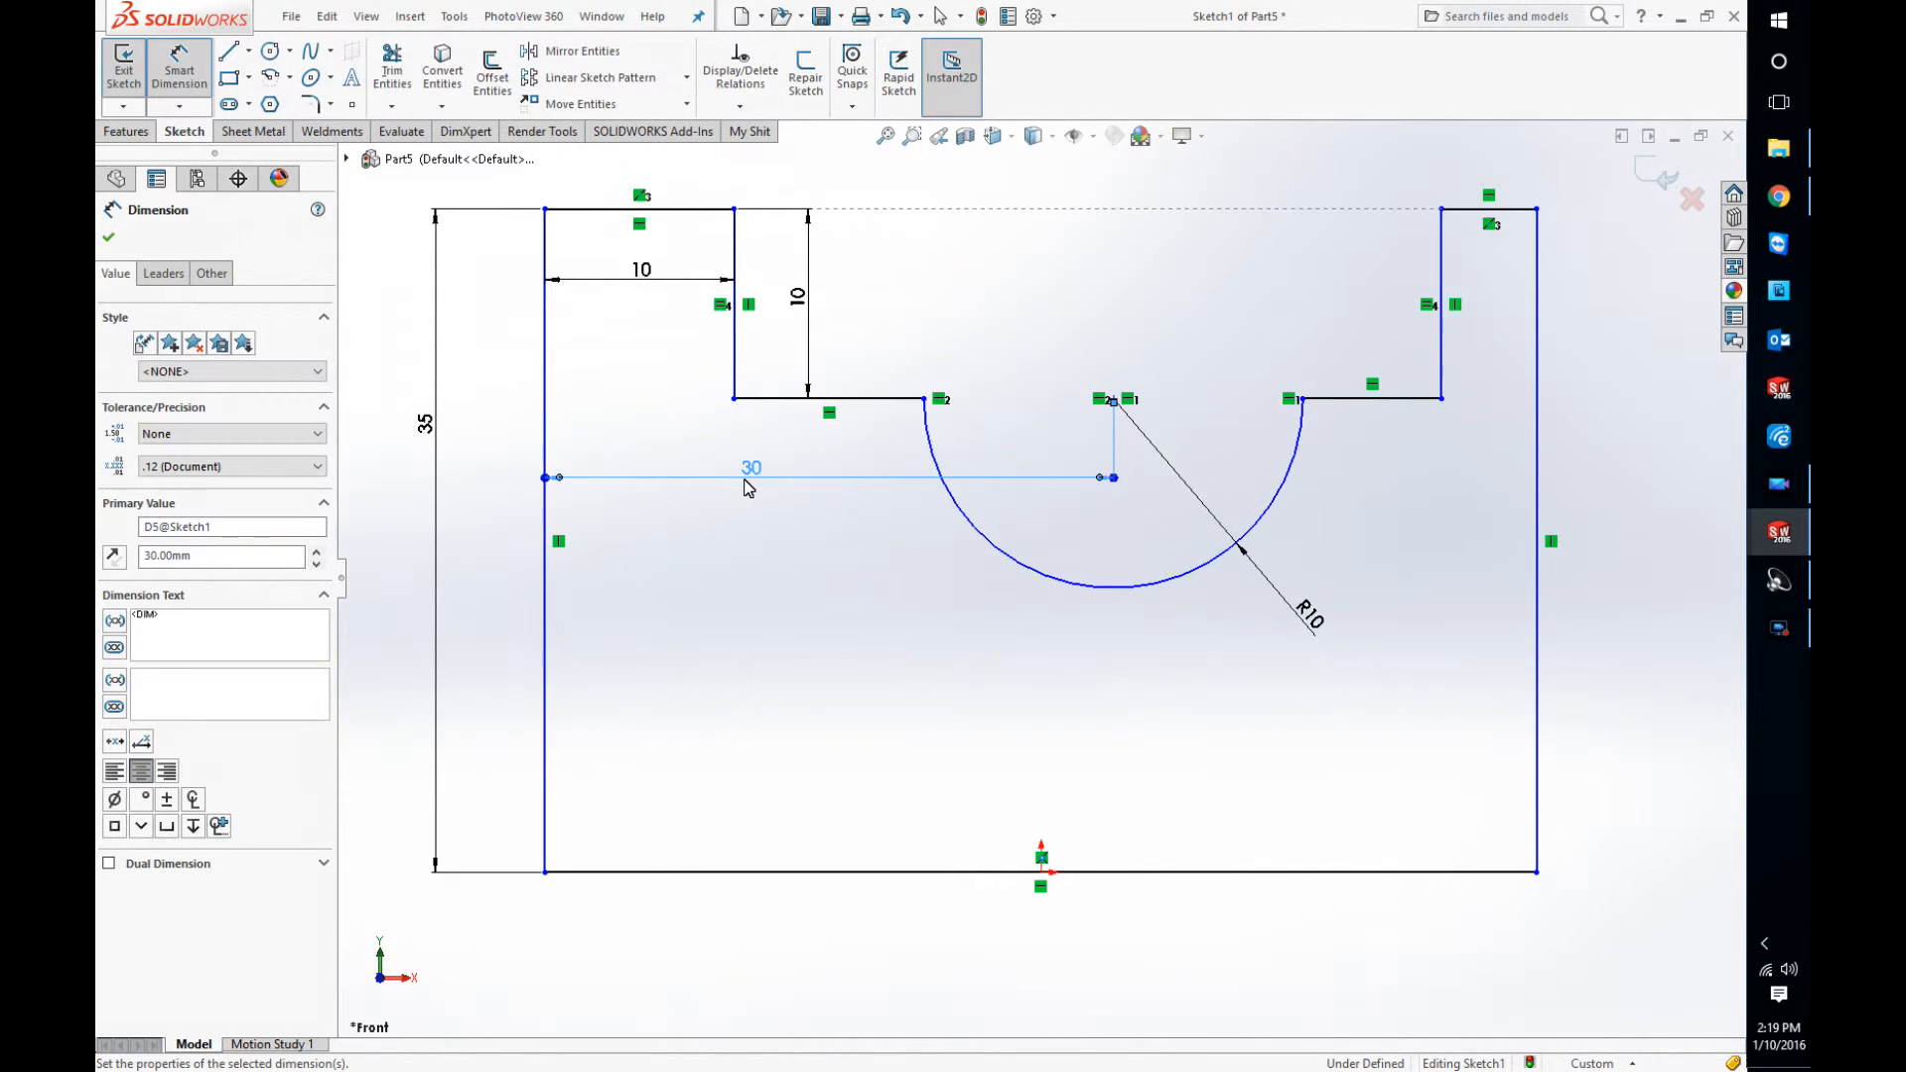
Dimension the profile's bottom edge as 60 mm wide
click(752, 893)
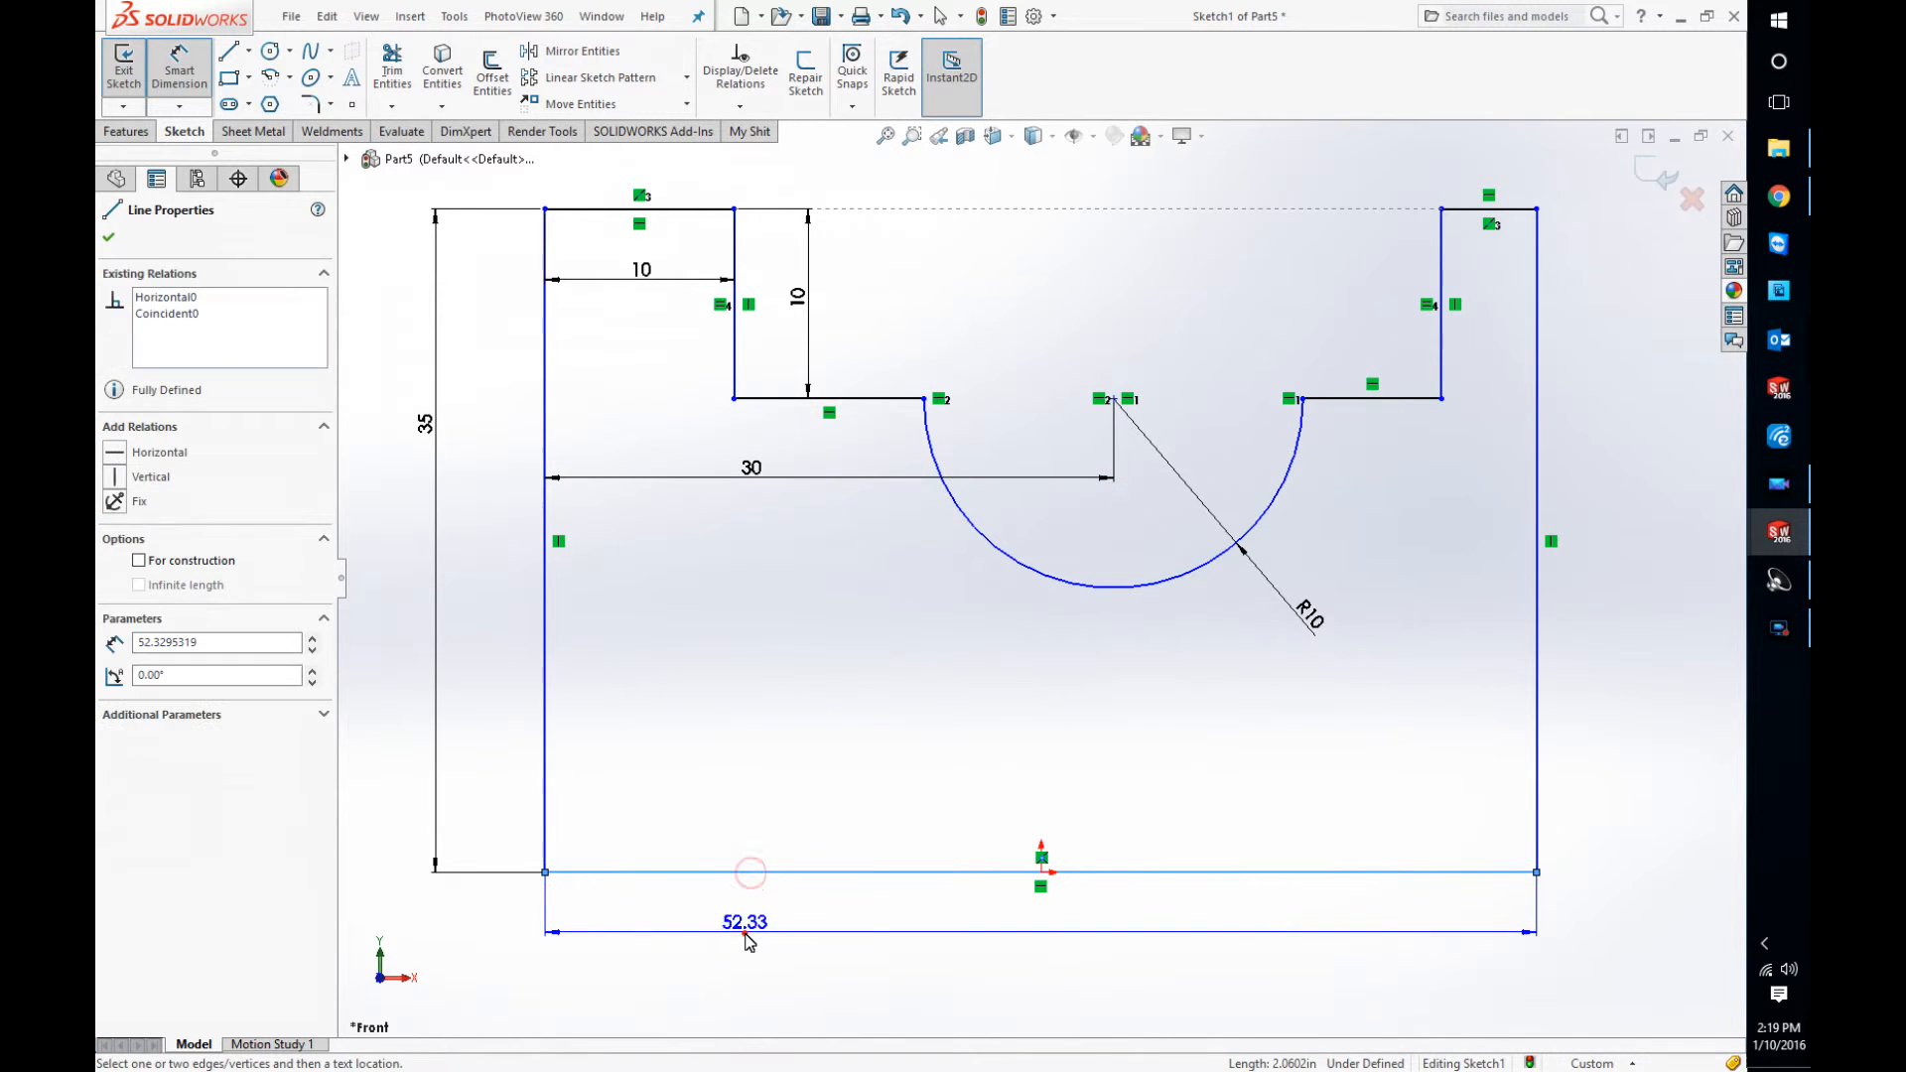
click(750, 933)
text(60)
key(Return)
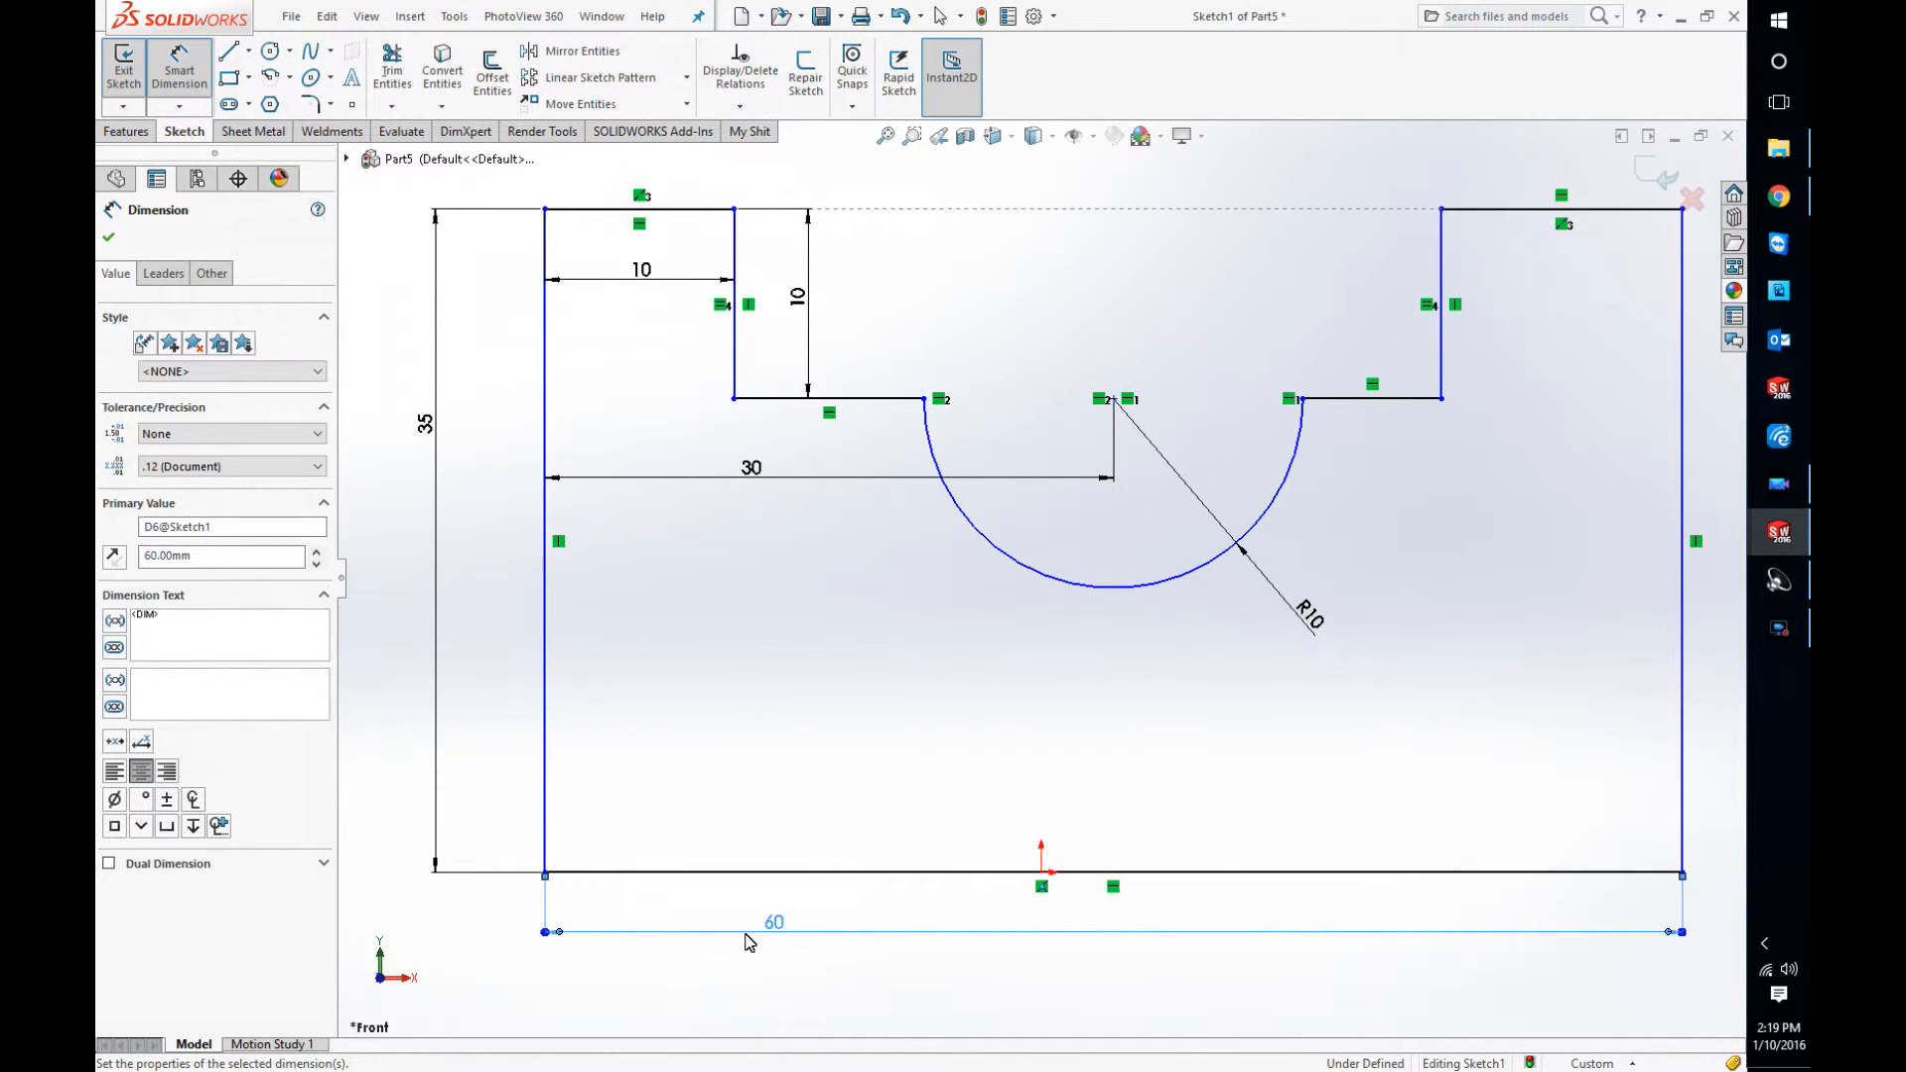
scroll(1082, 774, up, 3)
scroll(1097, 683, down, 1)
key(Escape)
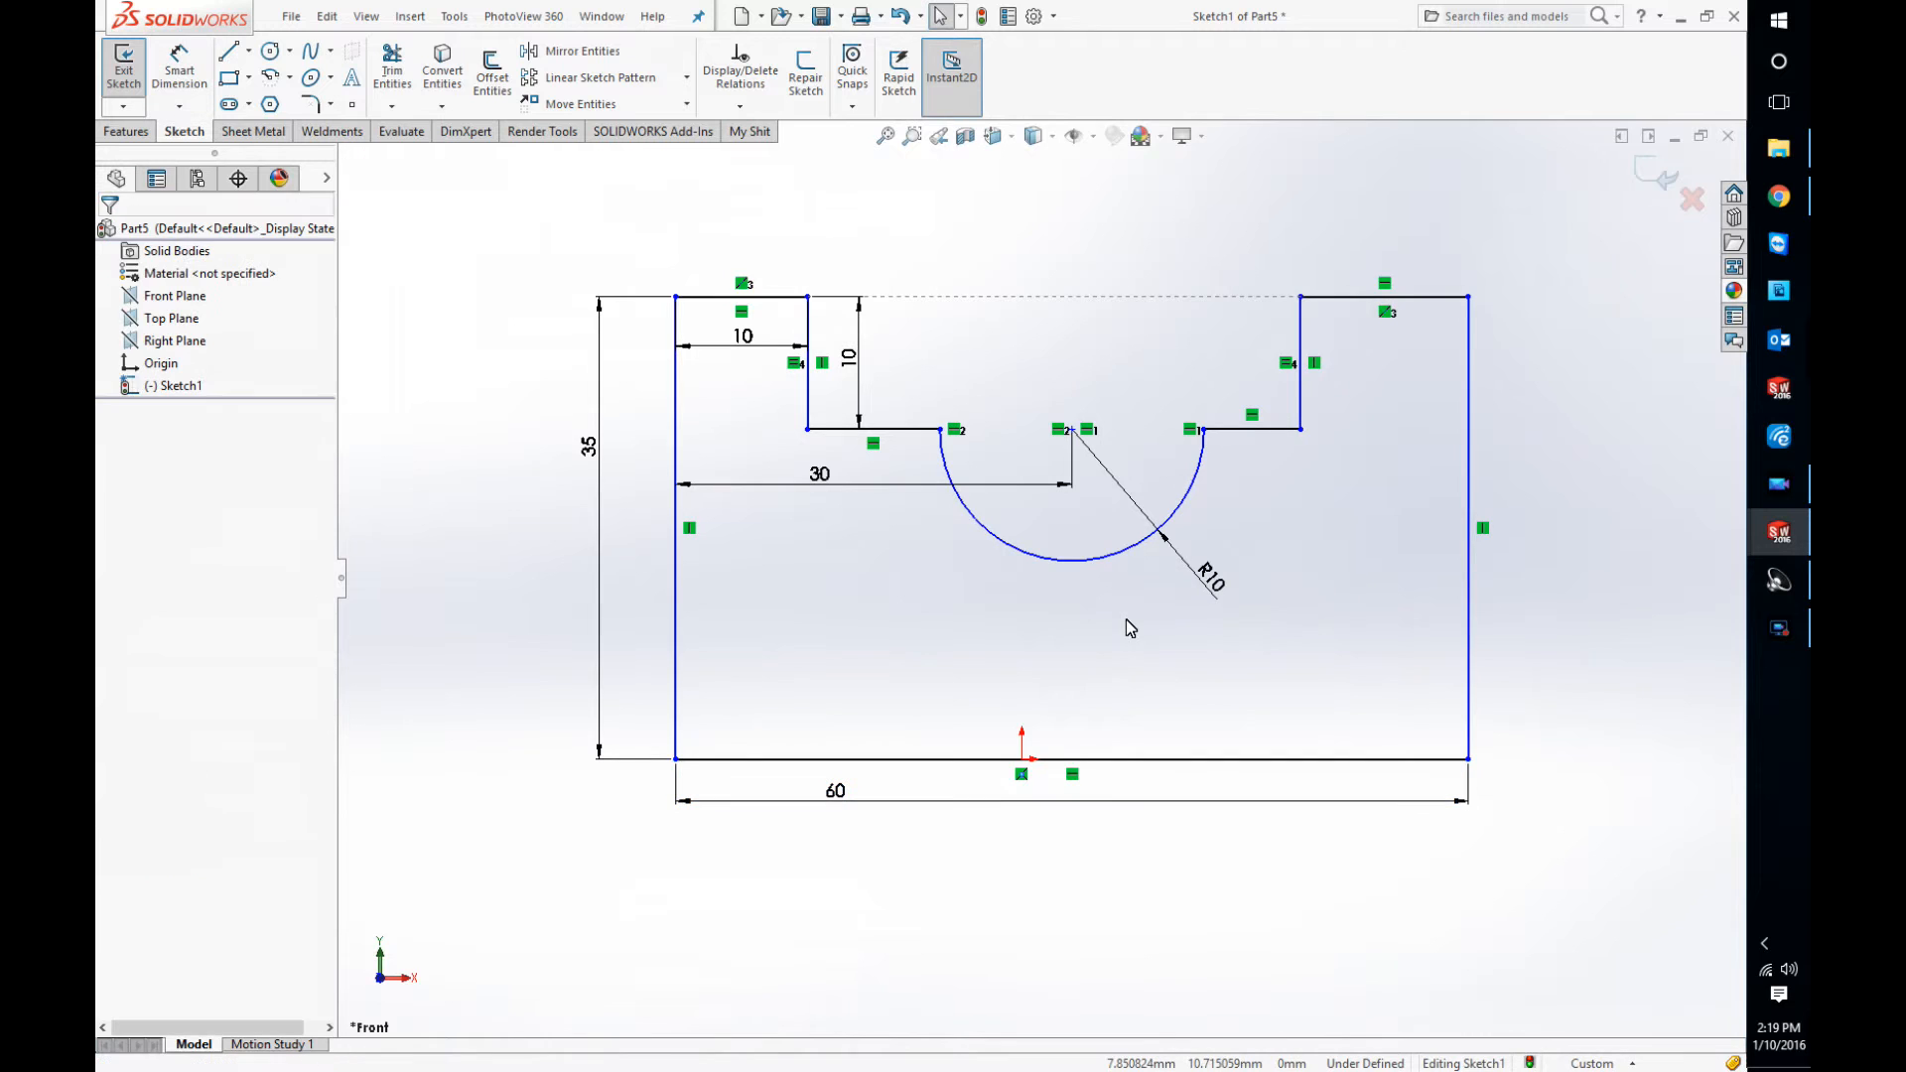
Make the midpoint of the profile's bottom edge coincident with the origin
right_click(1117, 760)
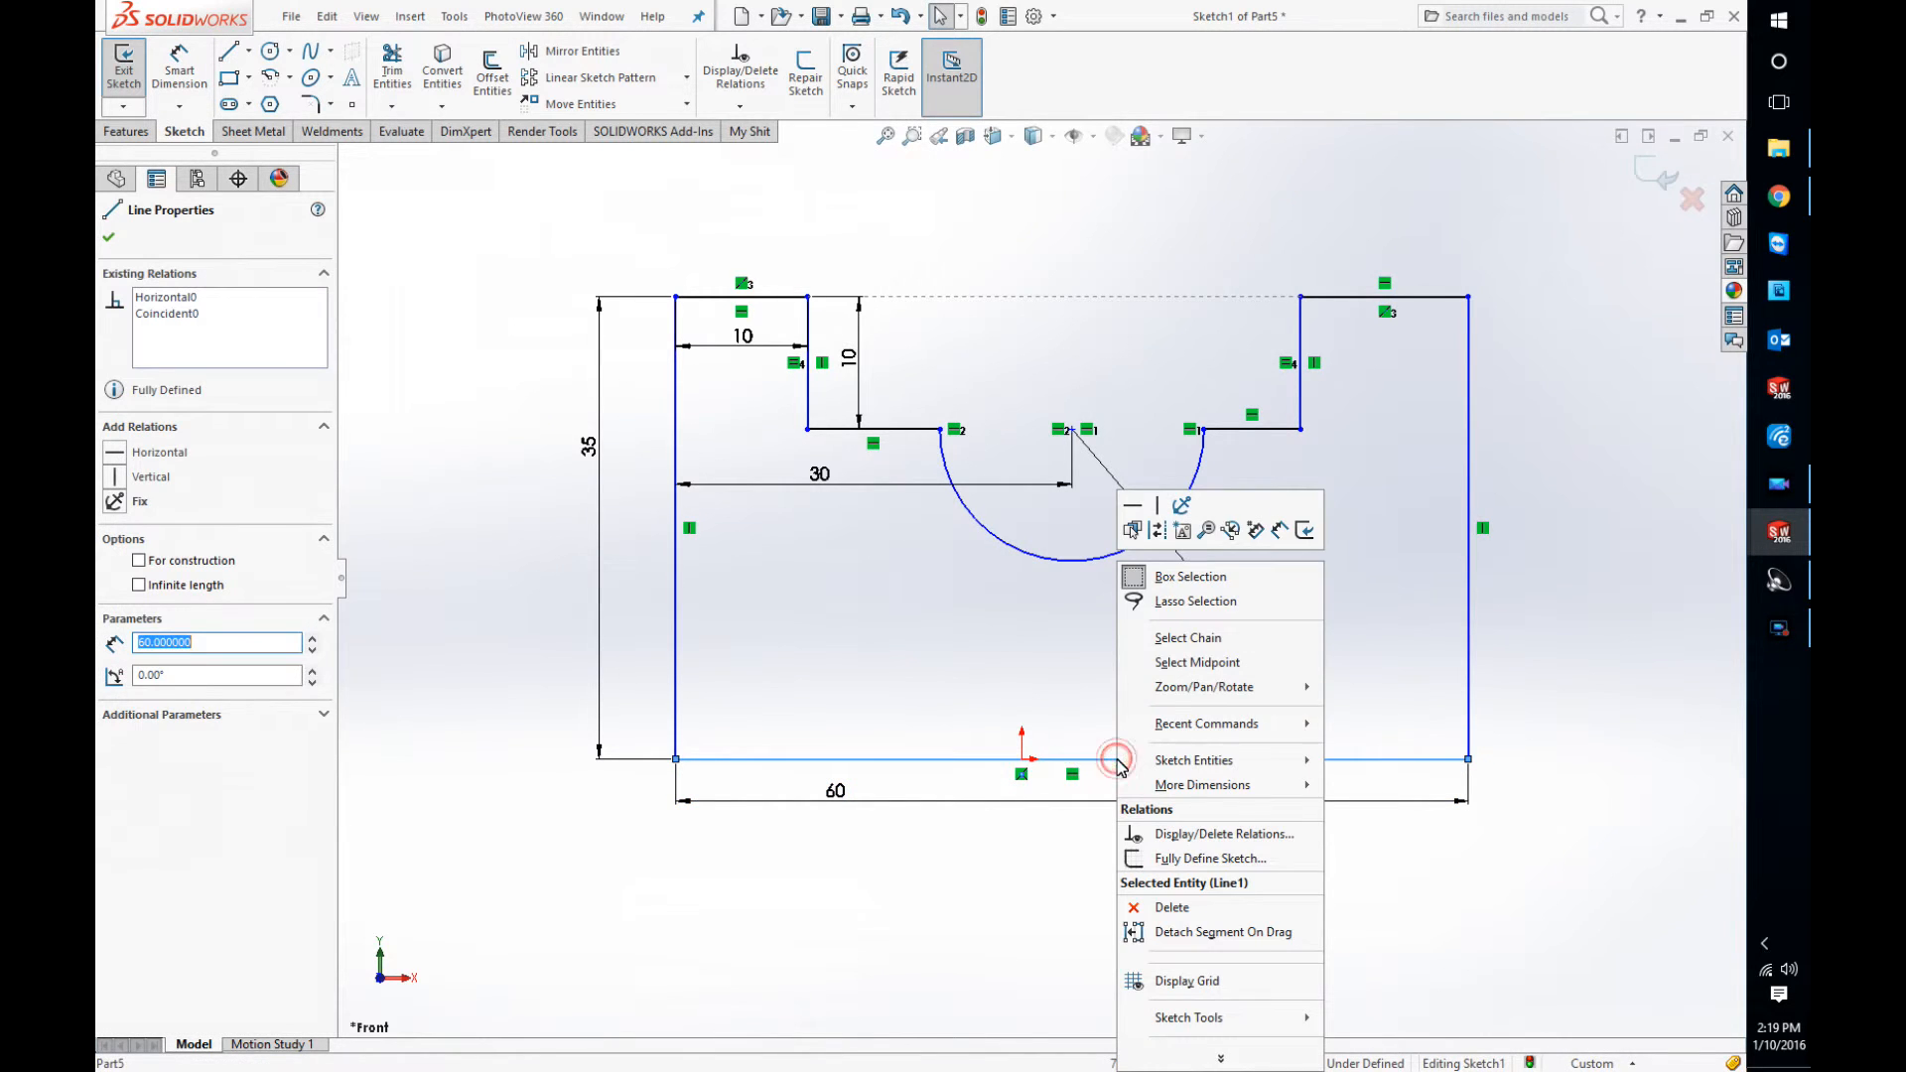
click(1196, 662)
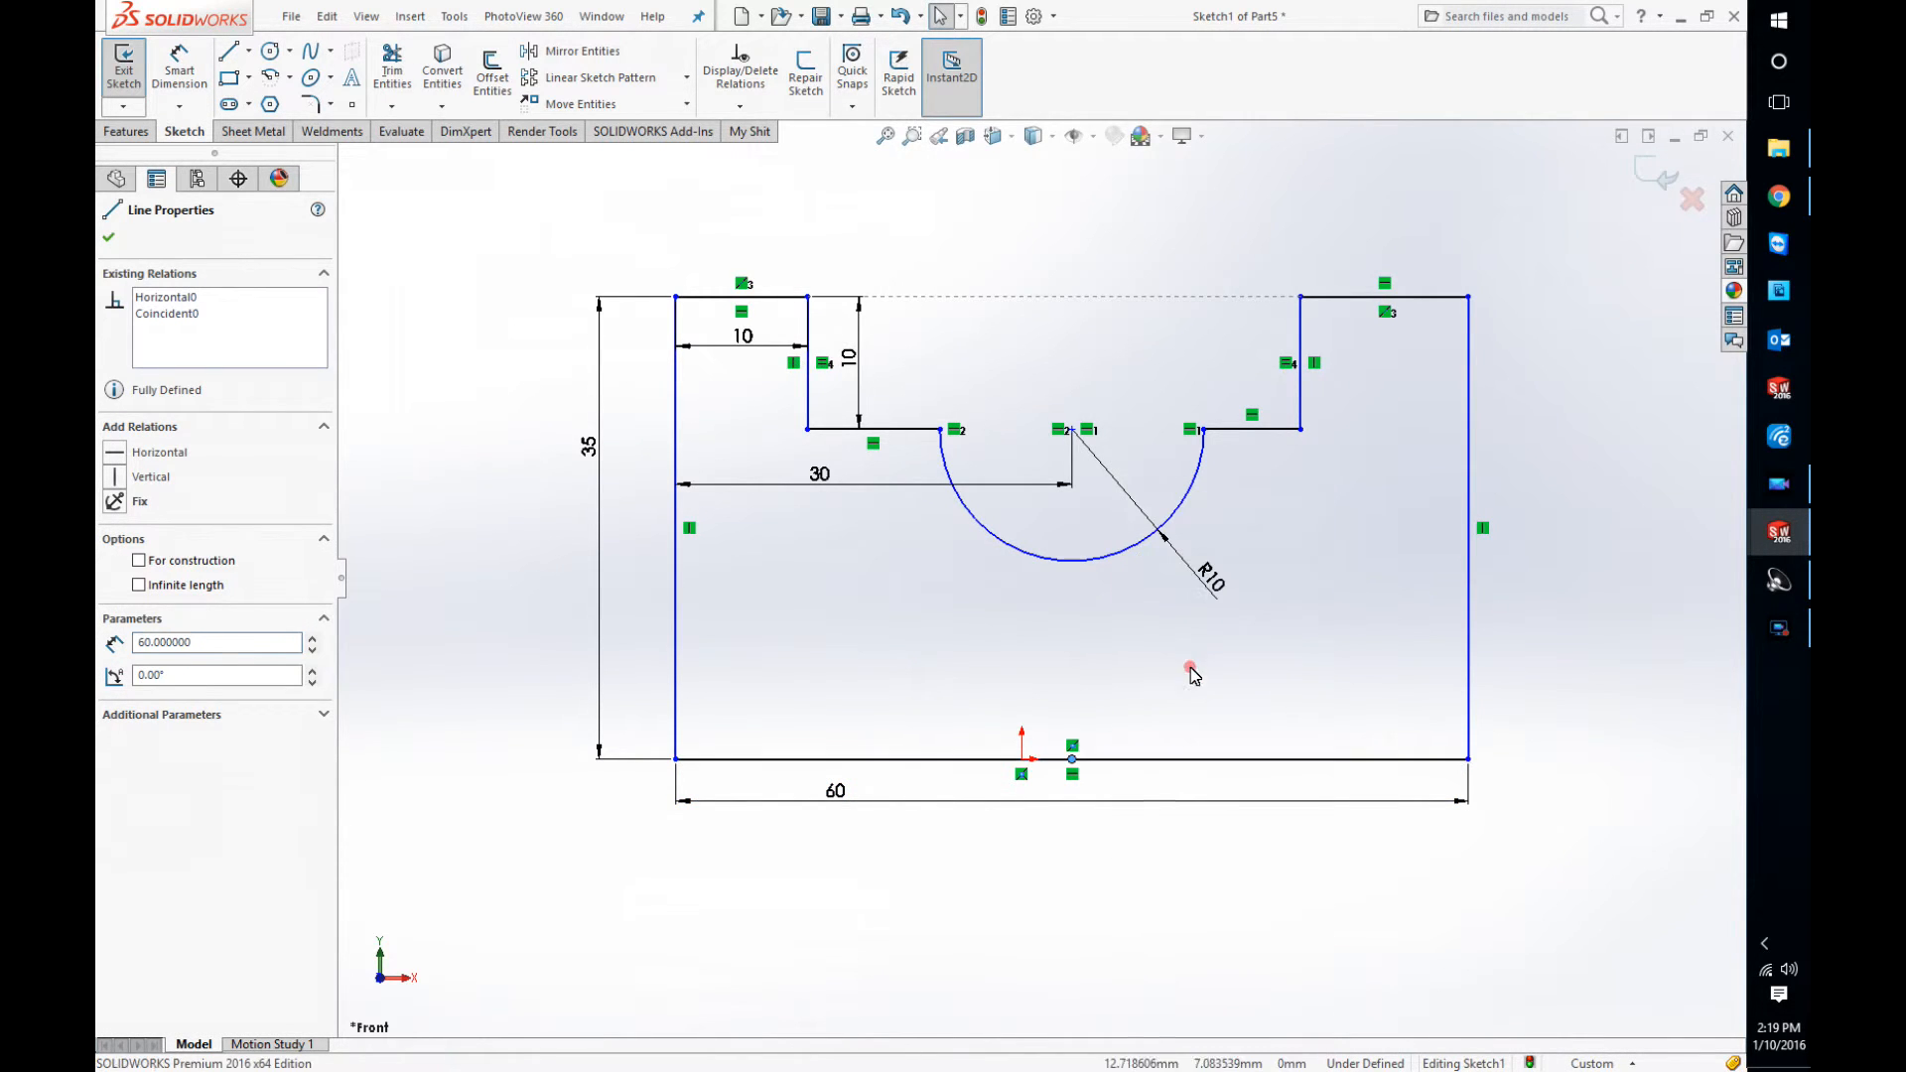
ctrl+click(1021, 758)
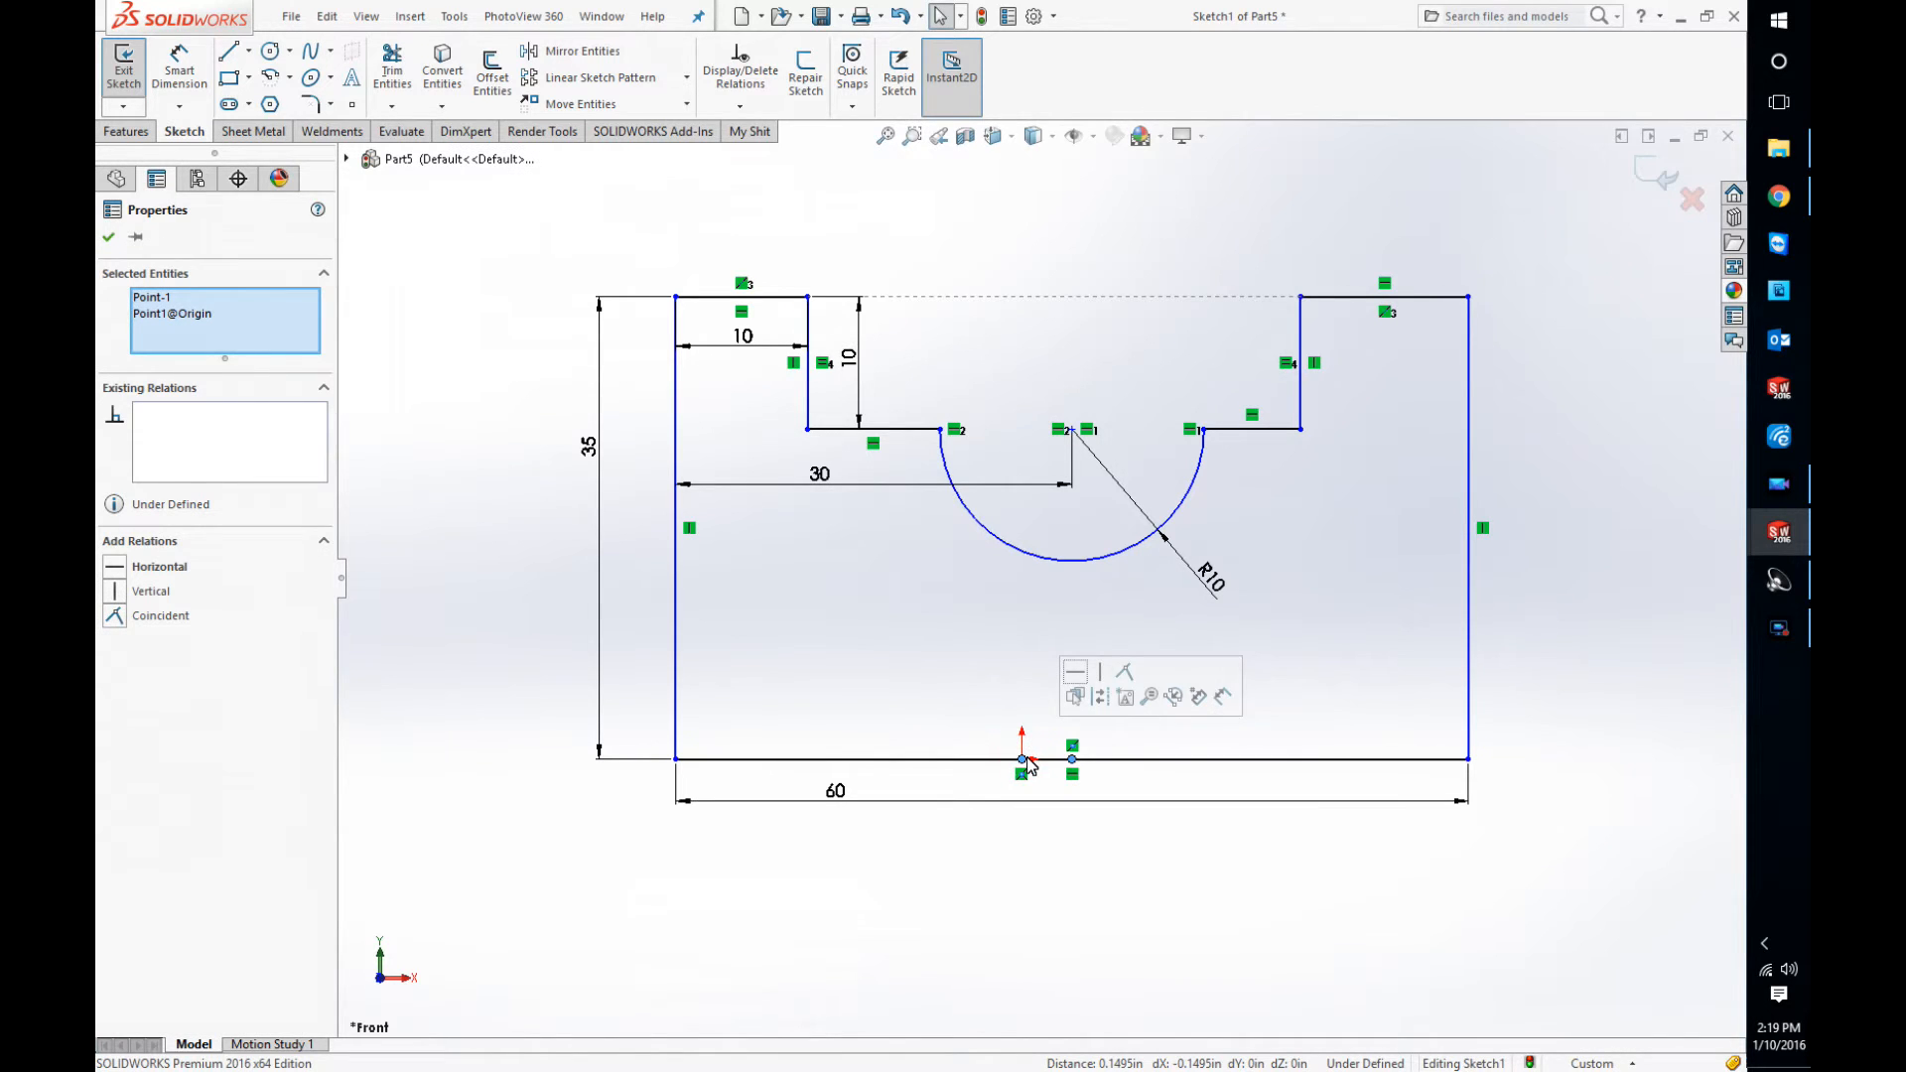
click(1126, 673)
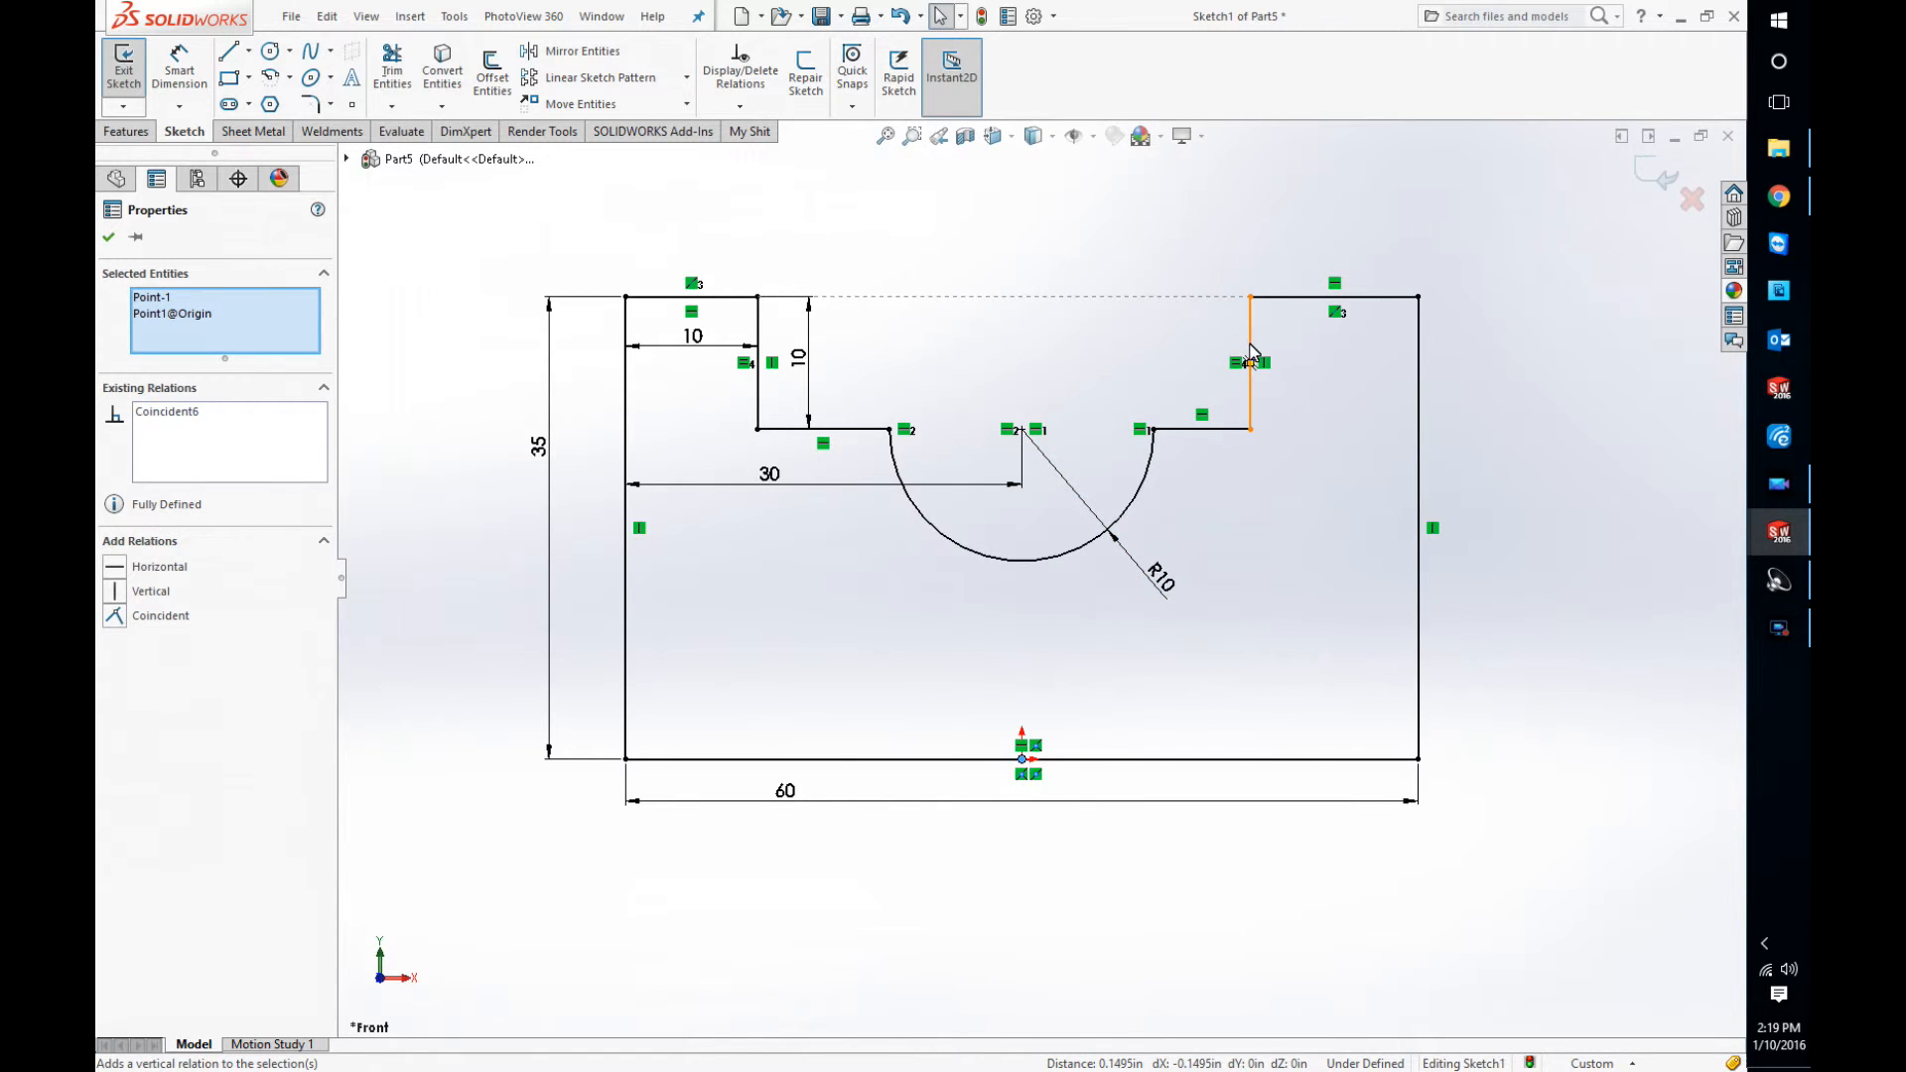
Make the top edges of the left and right shoulders equal in length
click(1289, 296)
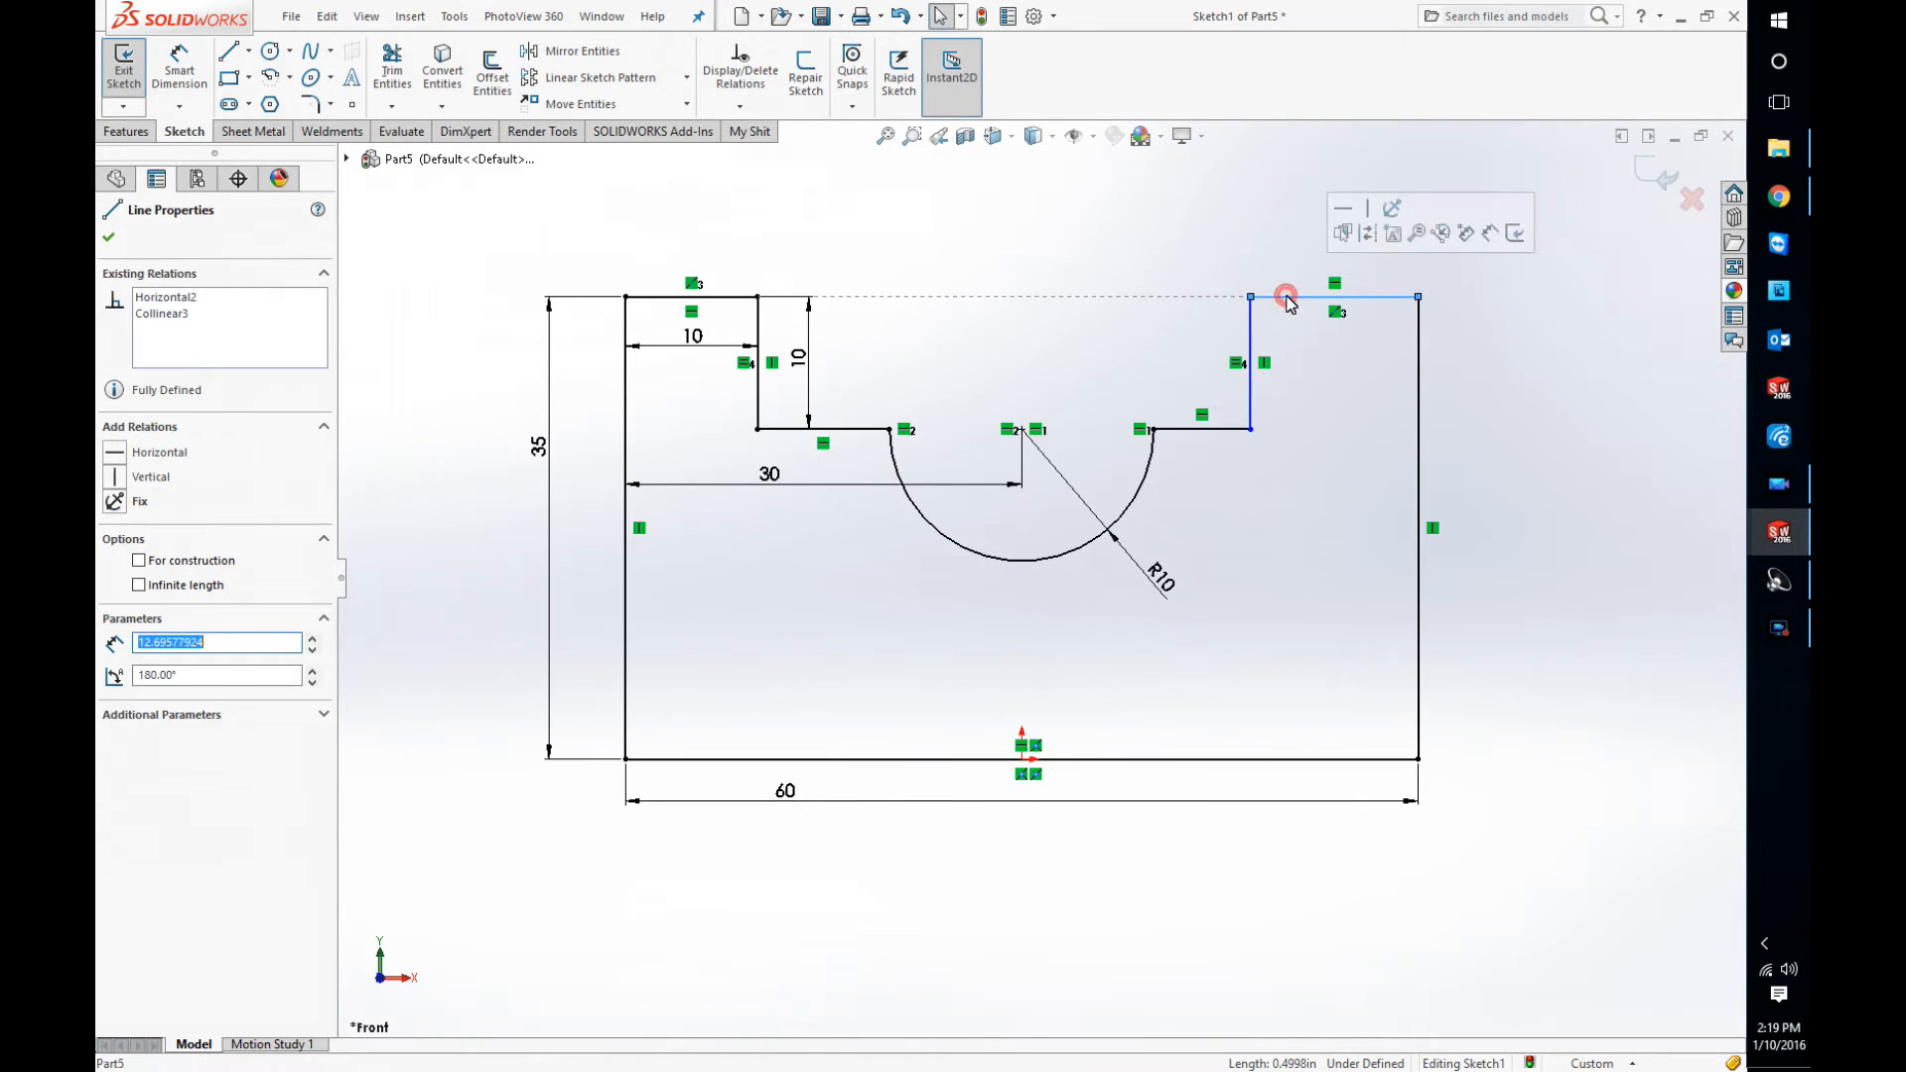
ctrl+click(735, 301)
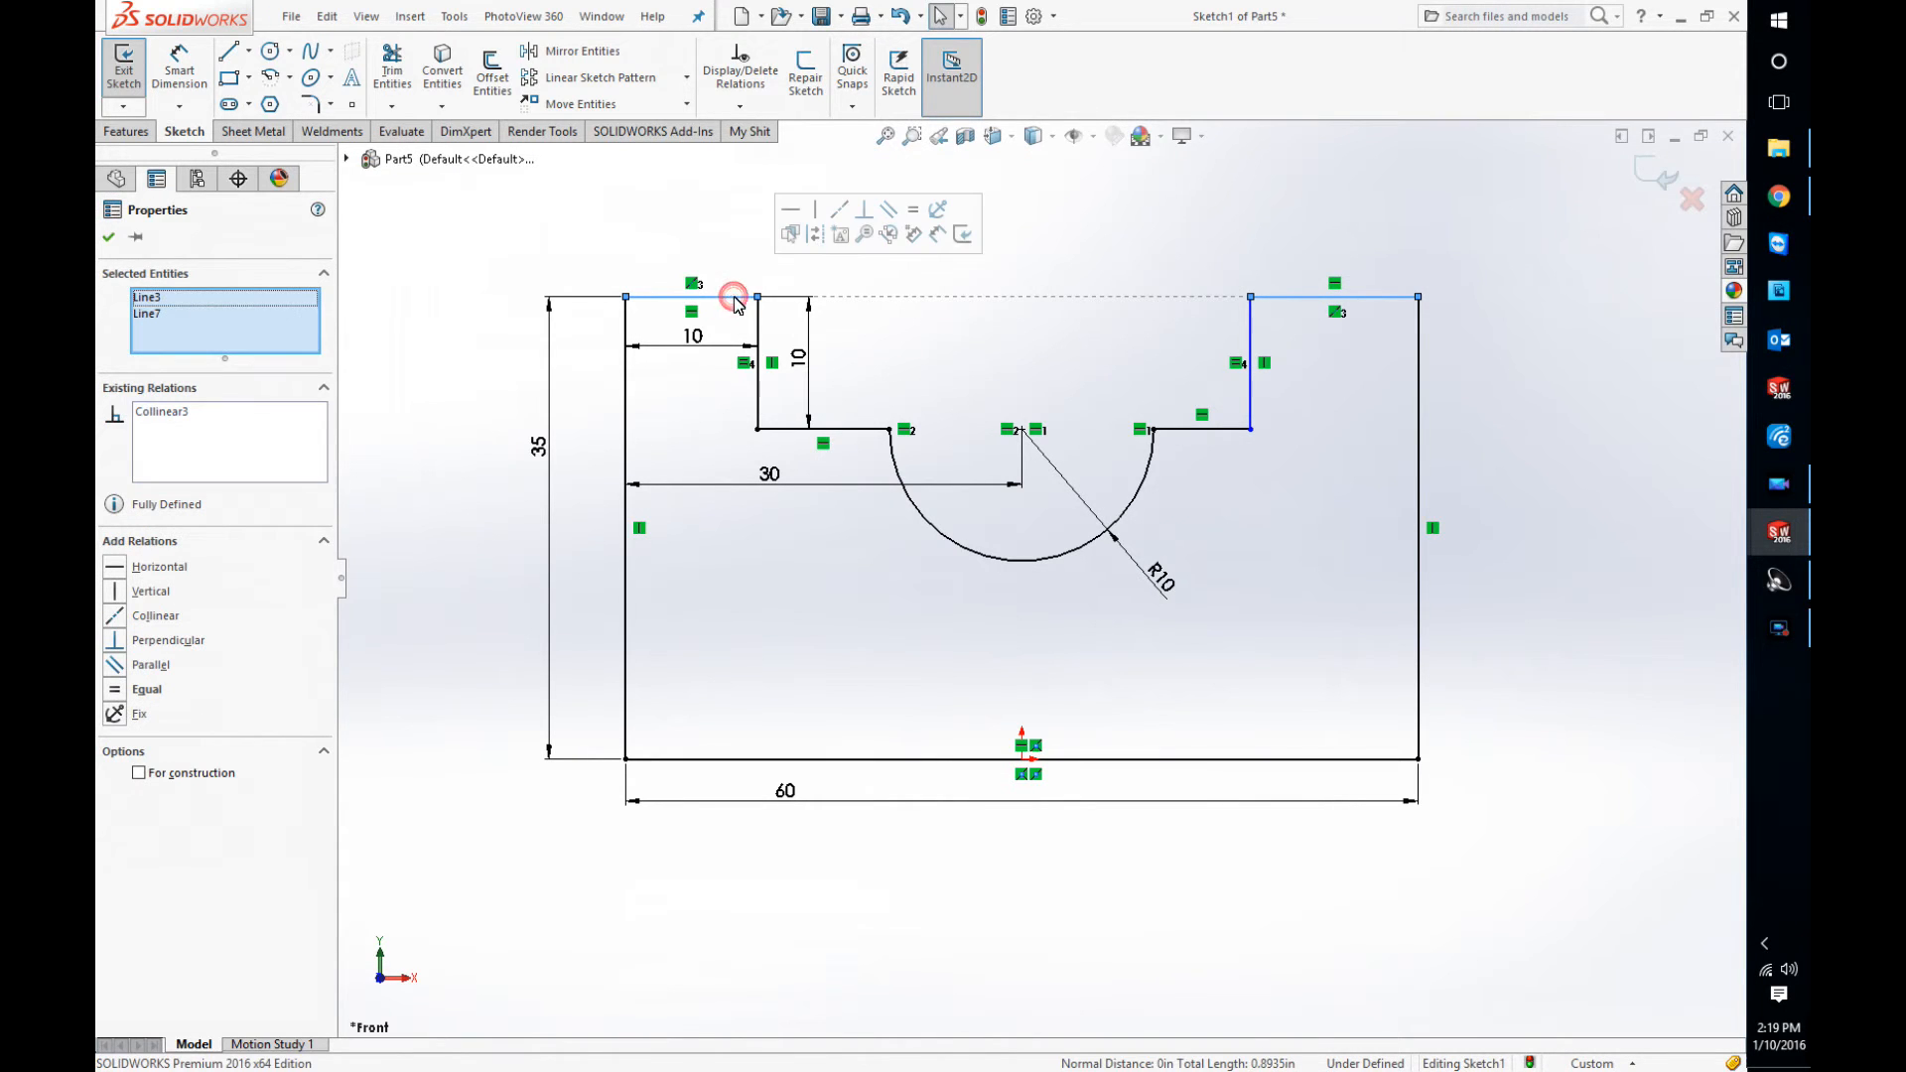
click(911, 210)
click(1036, 316)
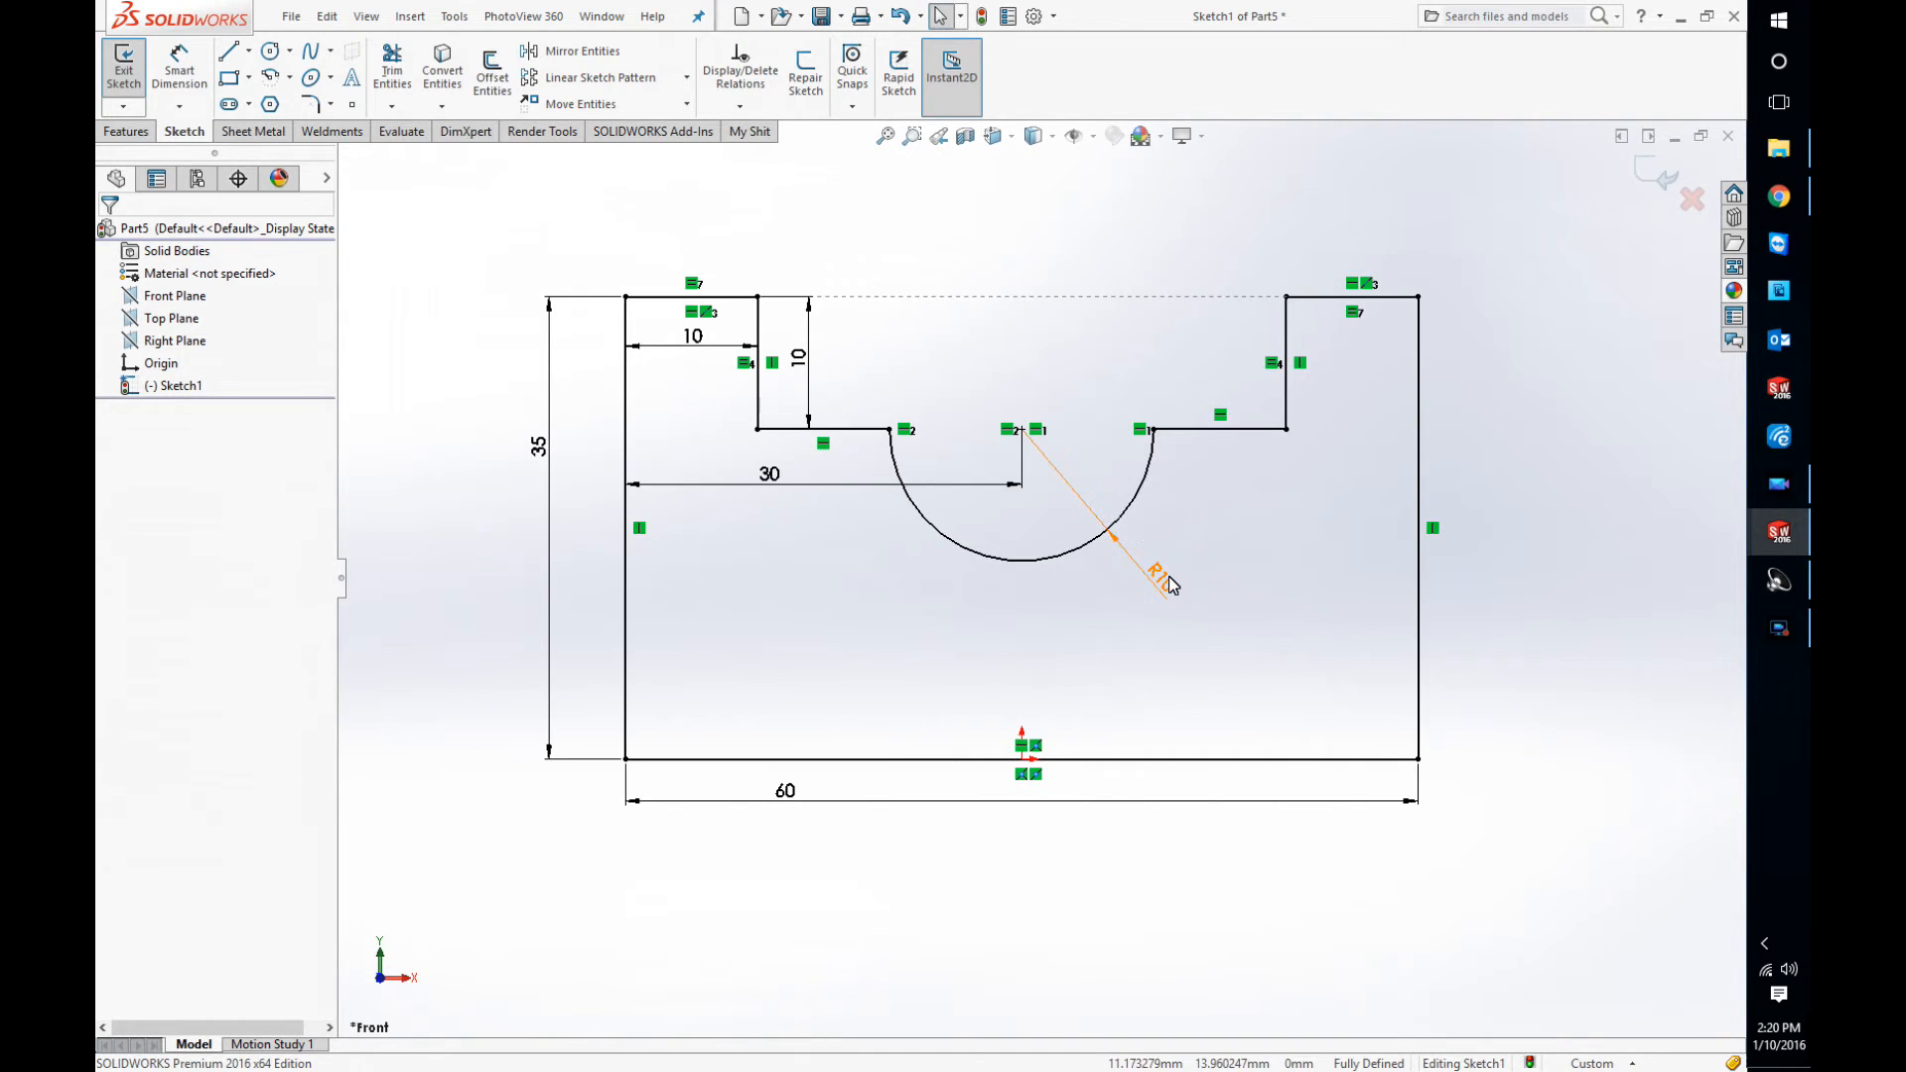
Extrude the profile sketch as a boss with a blind depth of 30 mm
key(e)
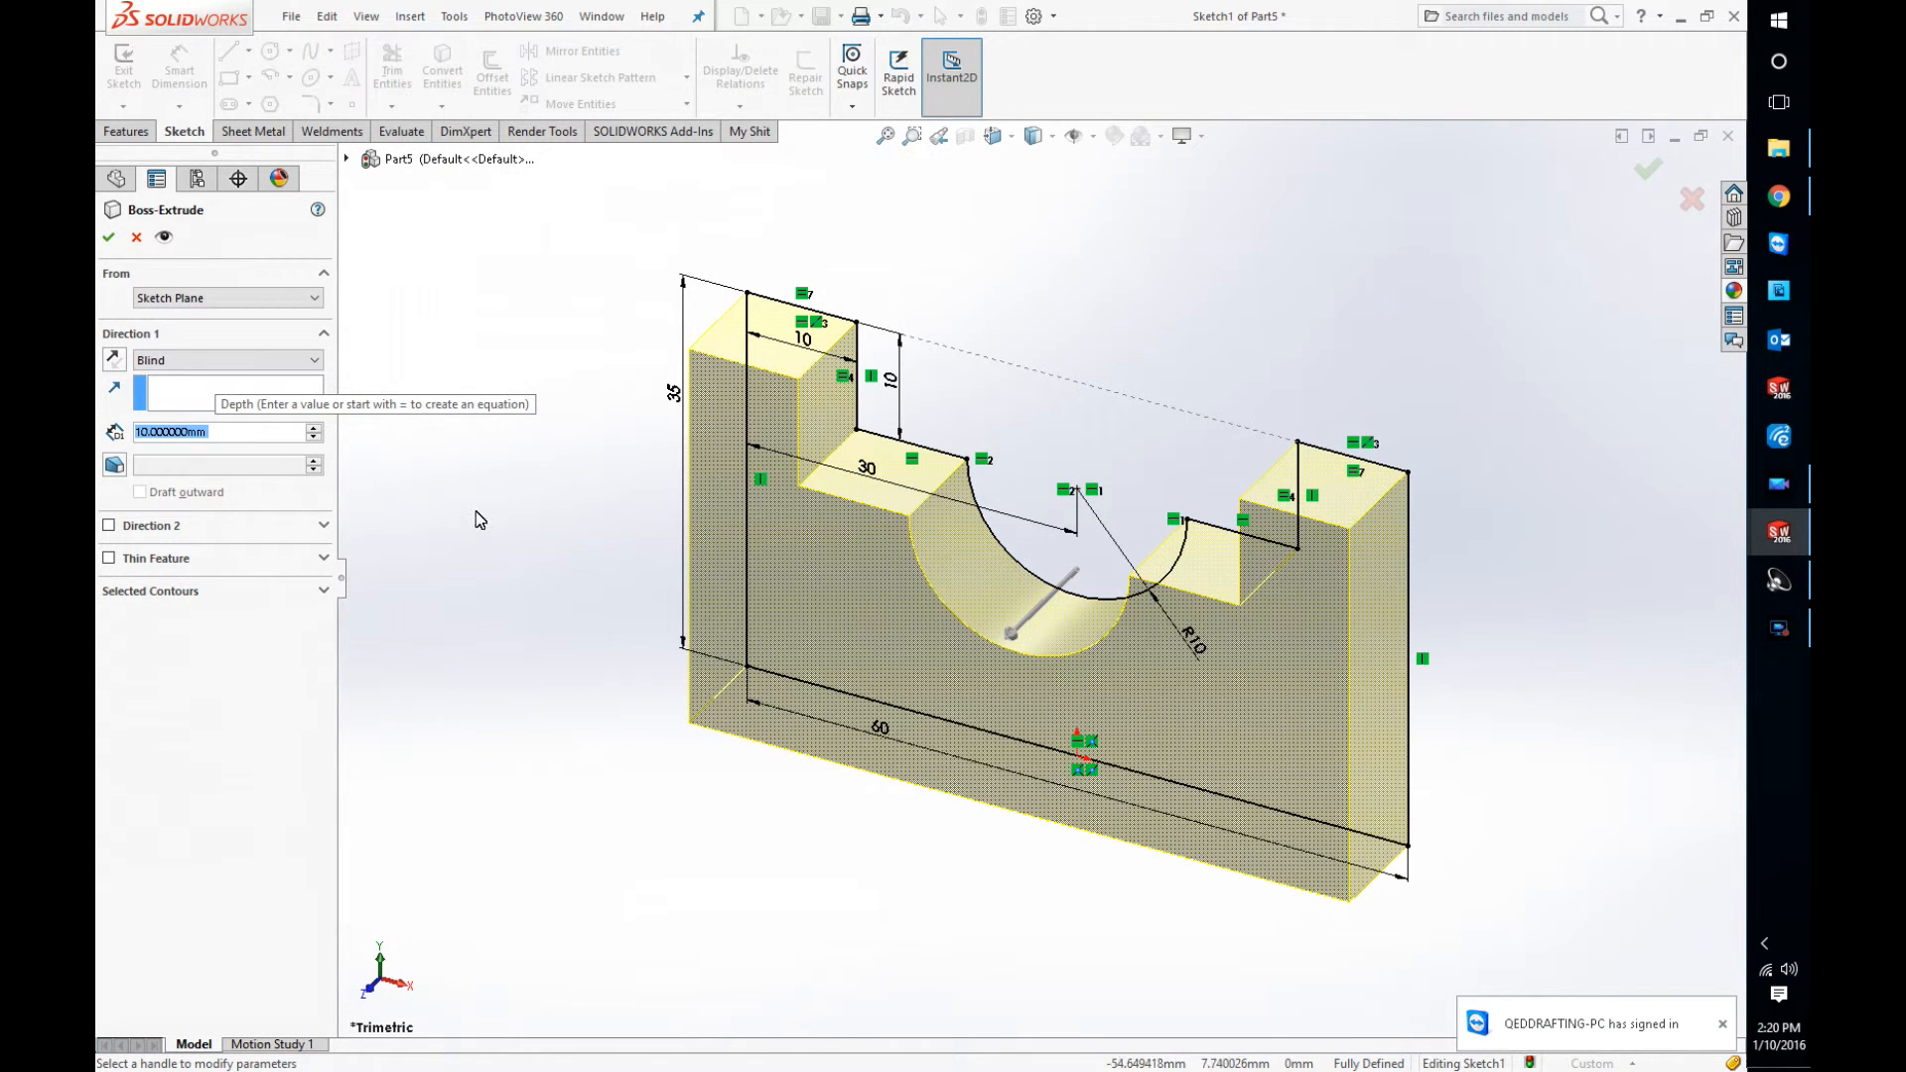
text(30)
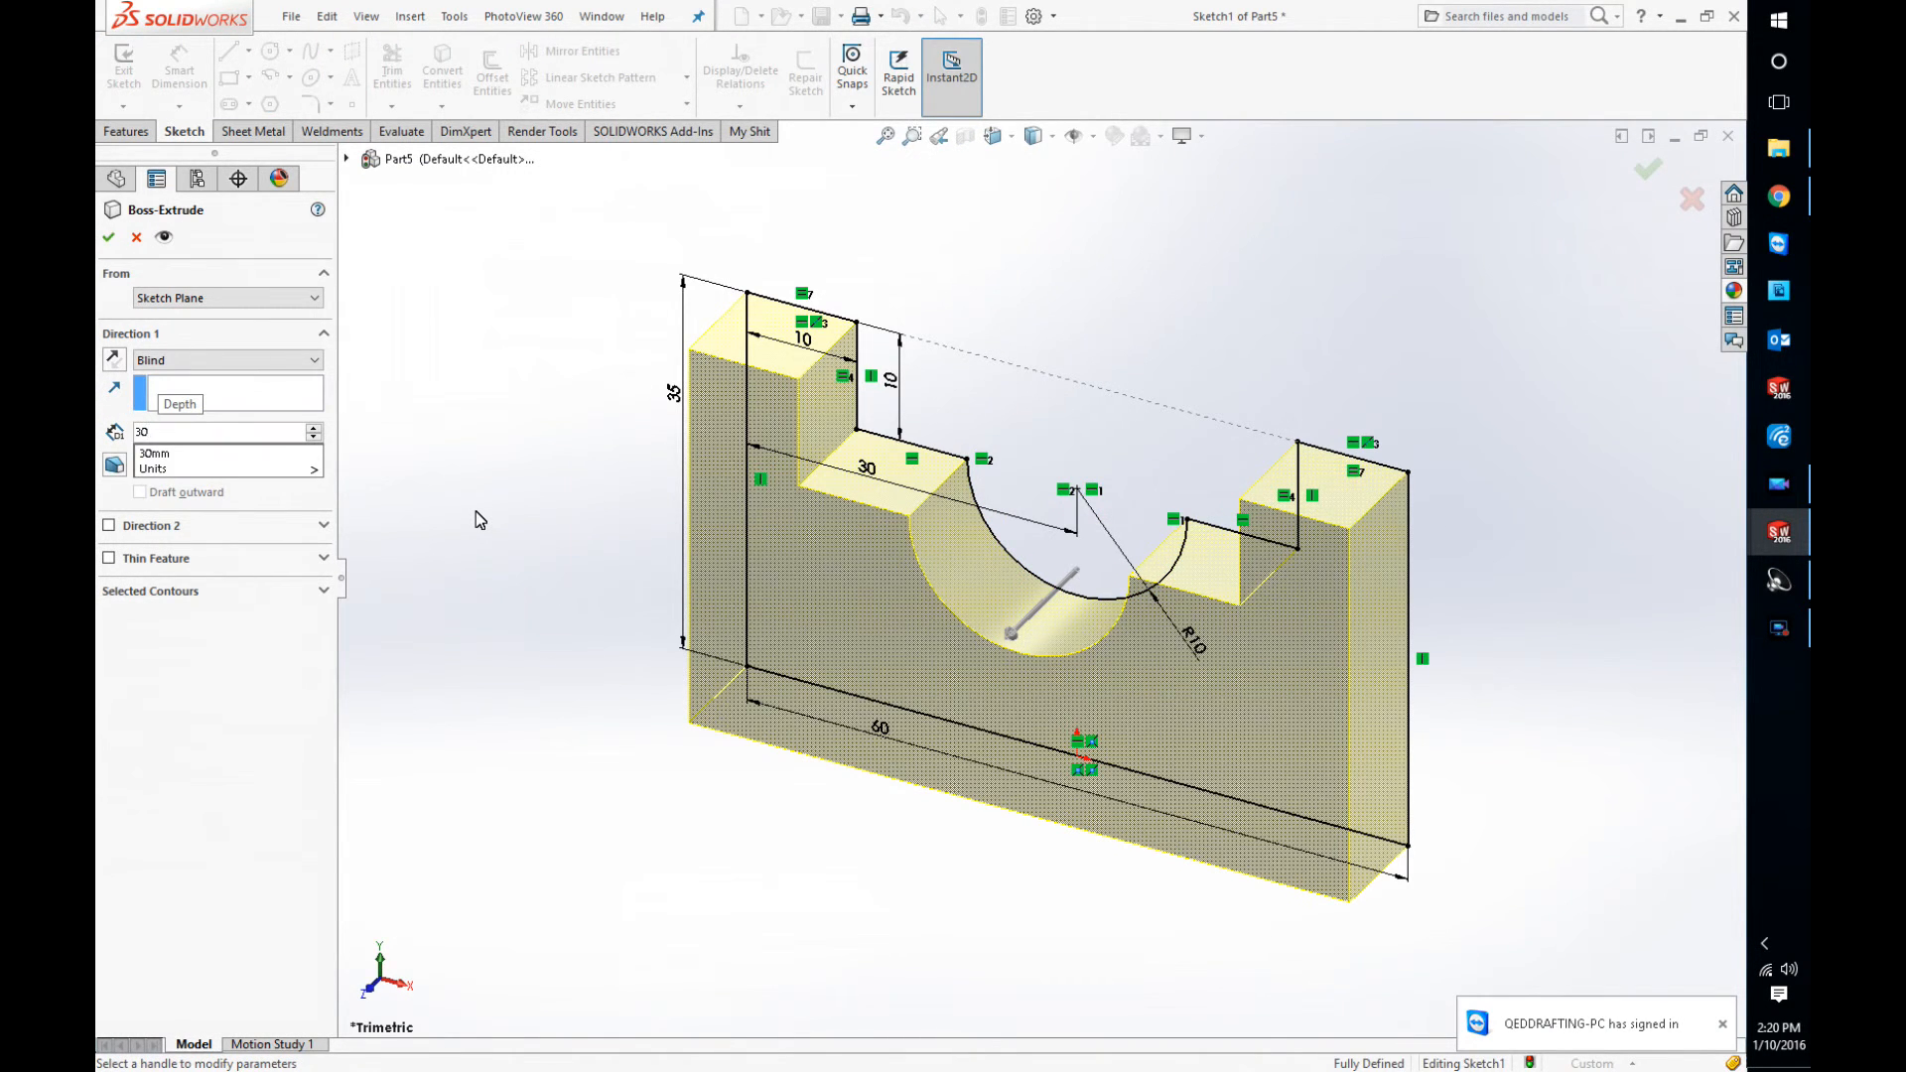
key(Return)
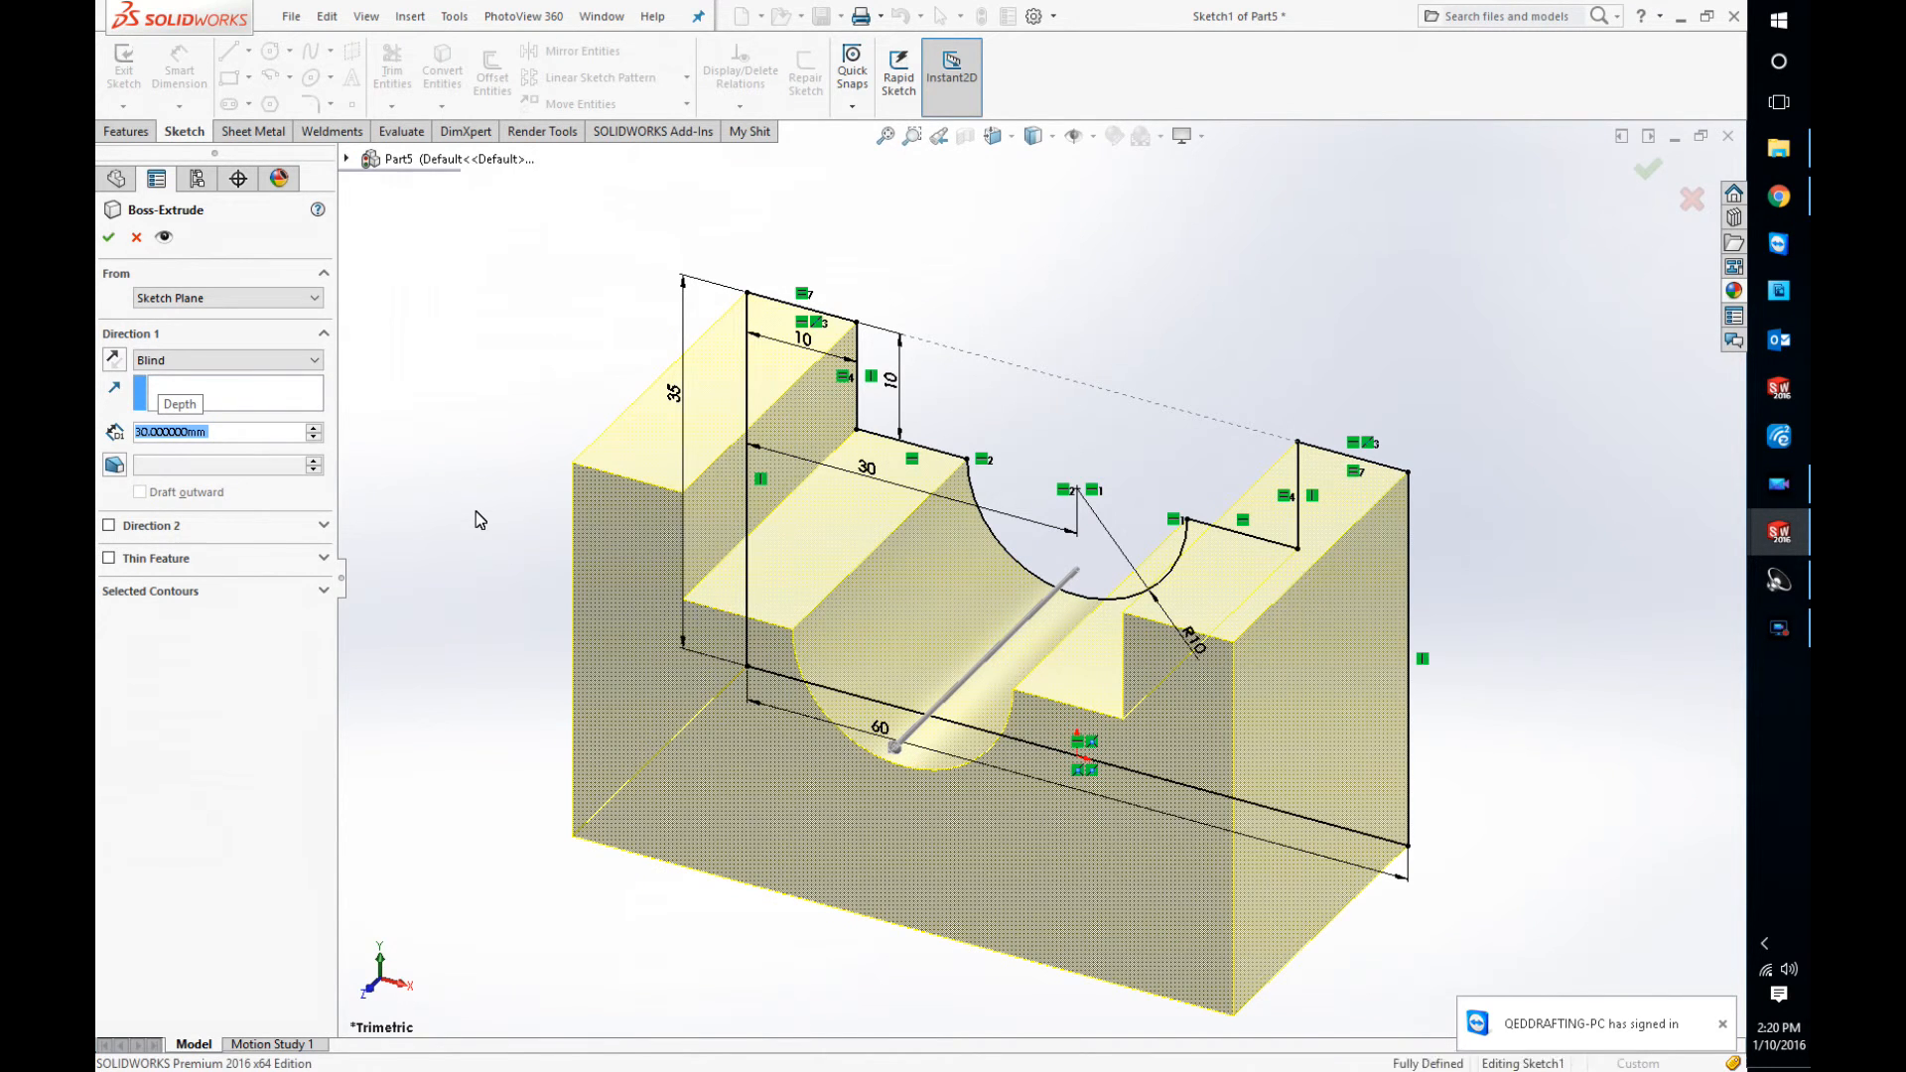
key(Return)
scroll(1127, 713, down, 2)
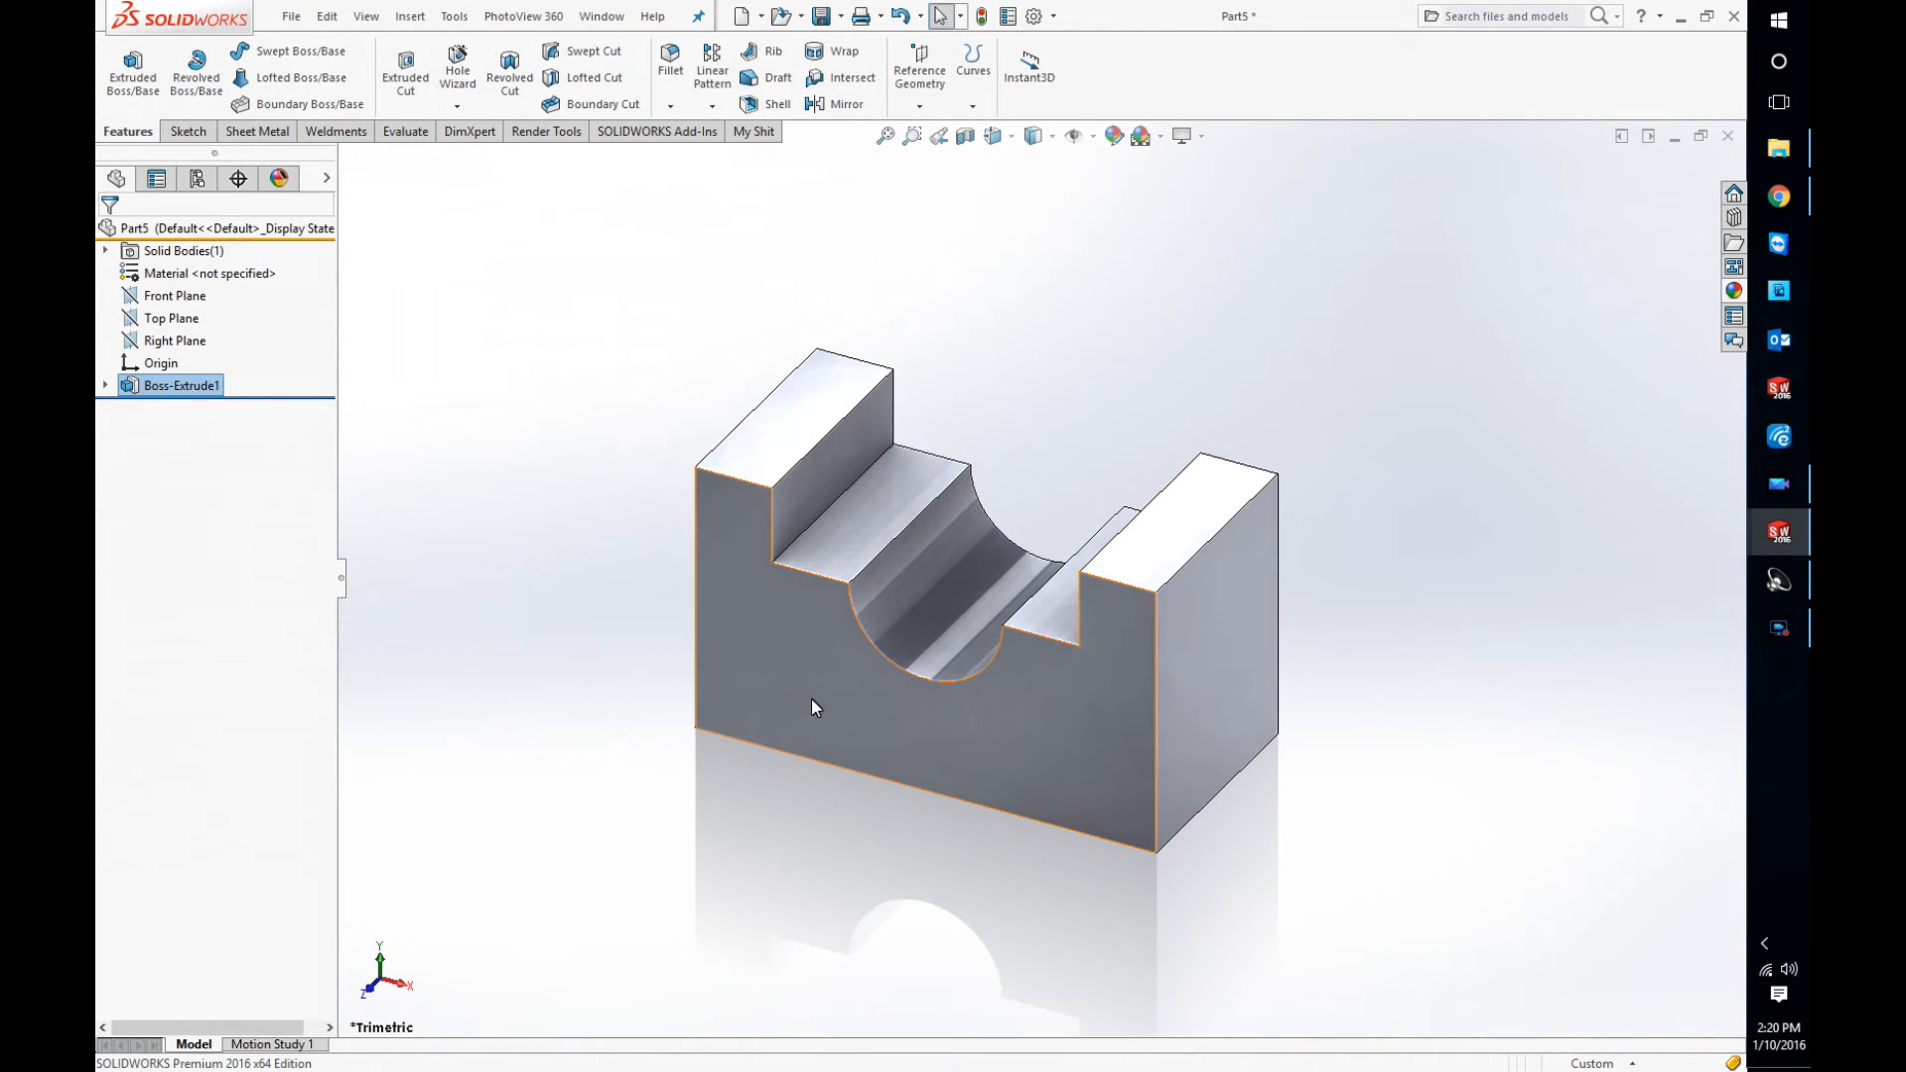
middle_drag(983, 903, 971, 876)
middle_drag(1015, 836, 1112, 861)
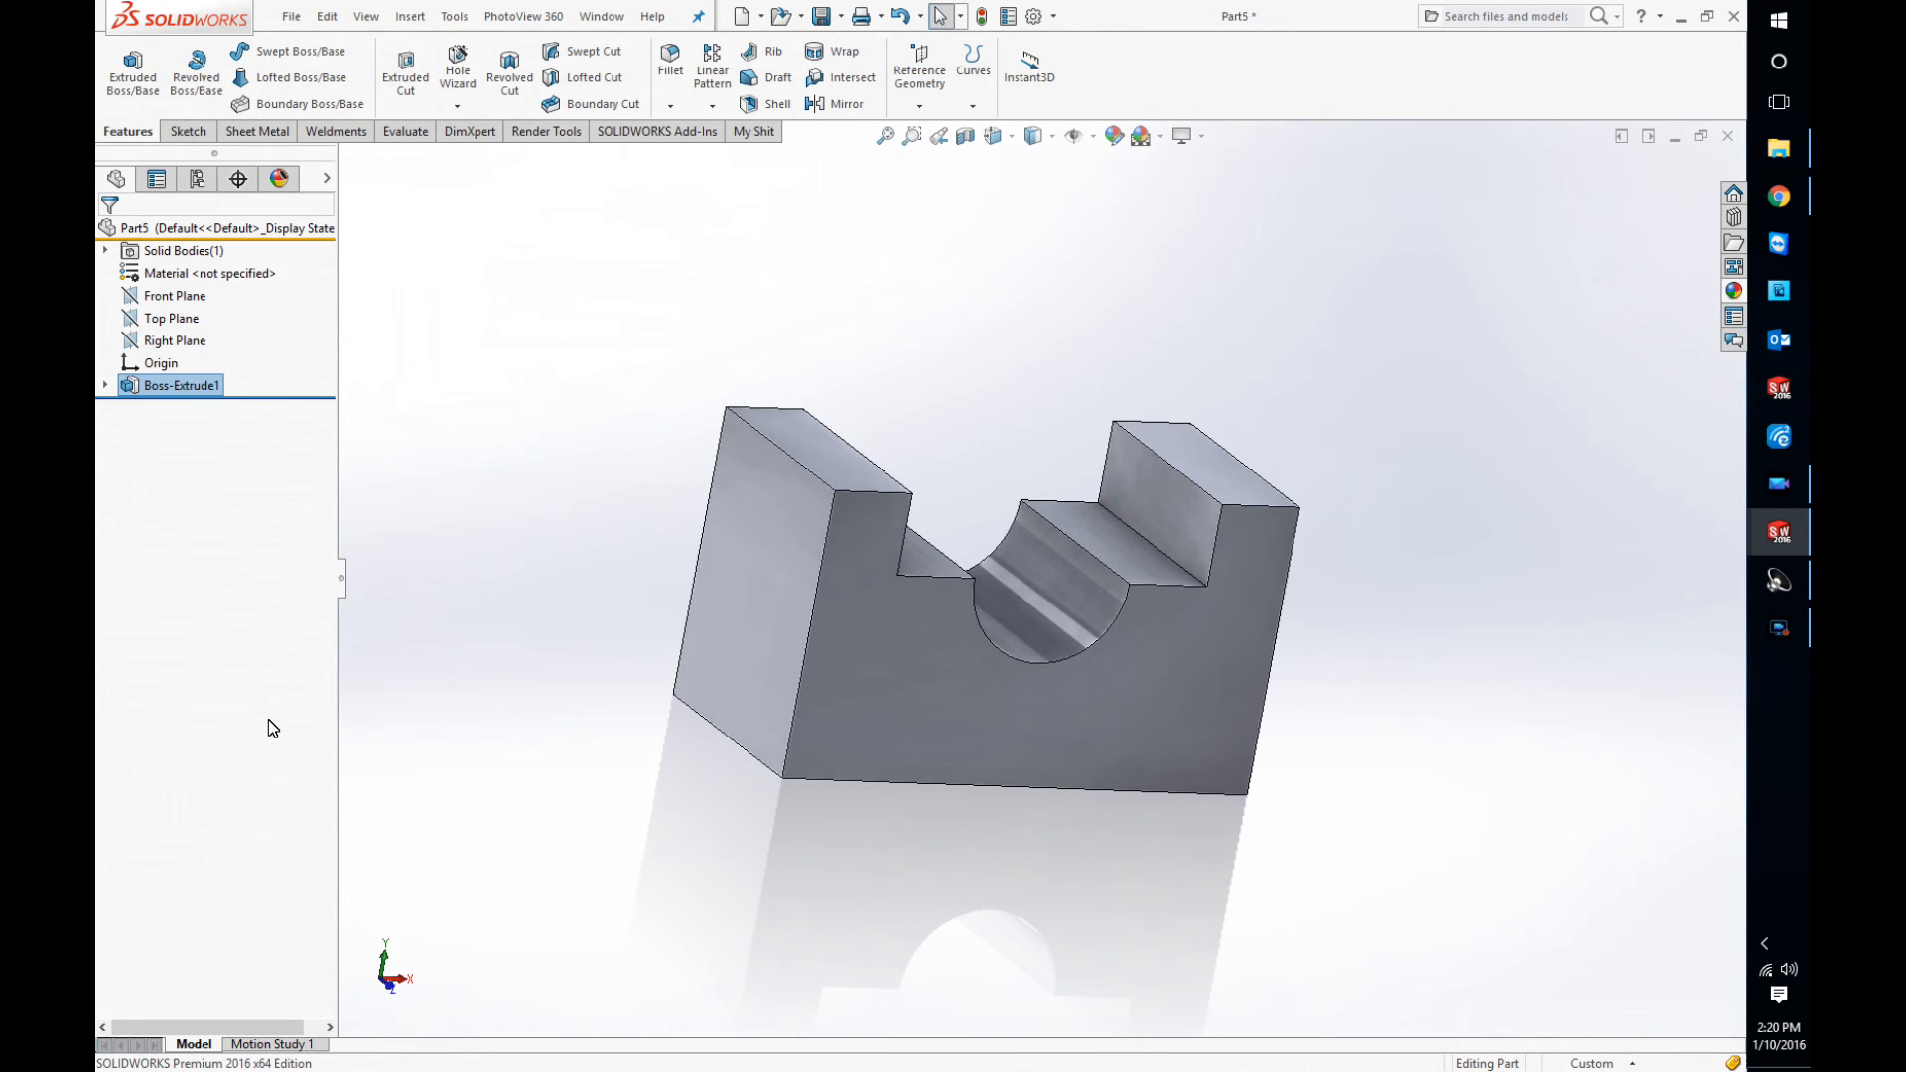
middle_drag(1022, 849, 913, 829)
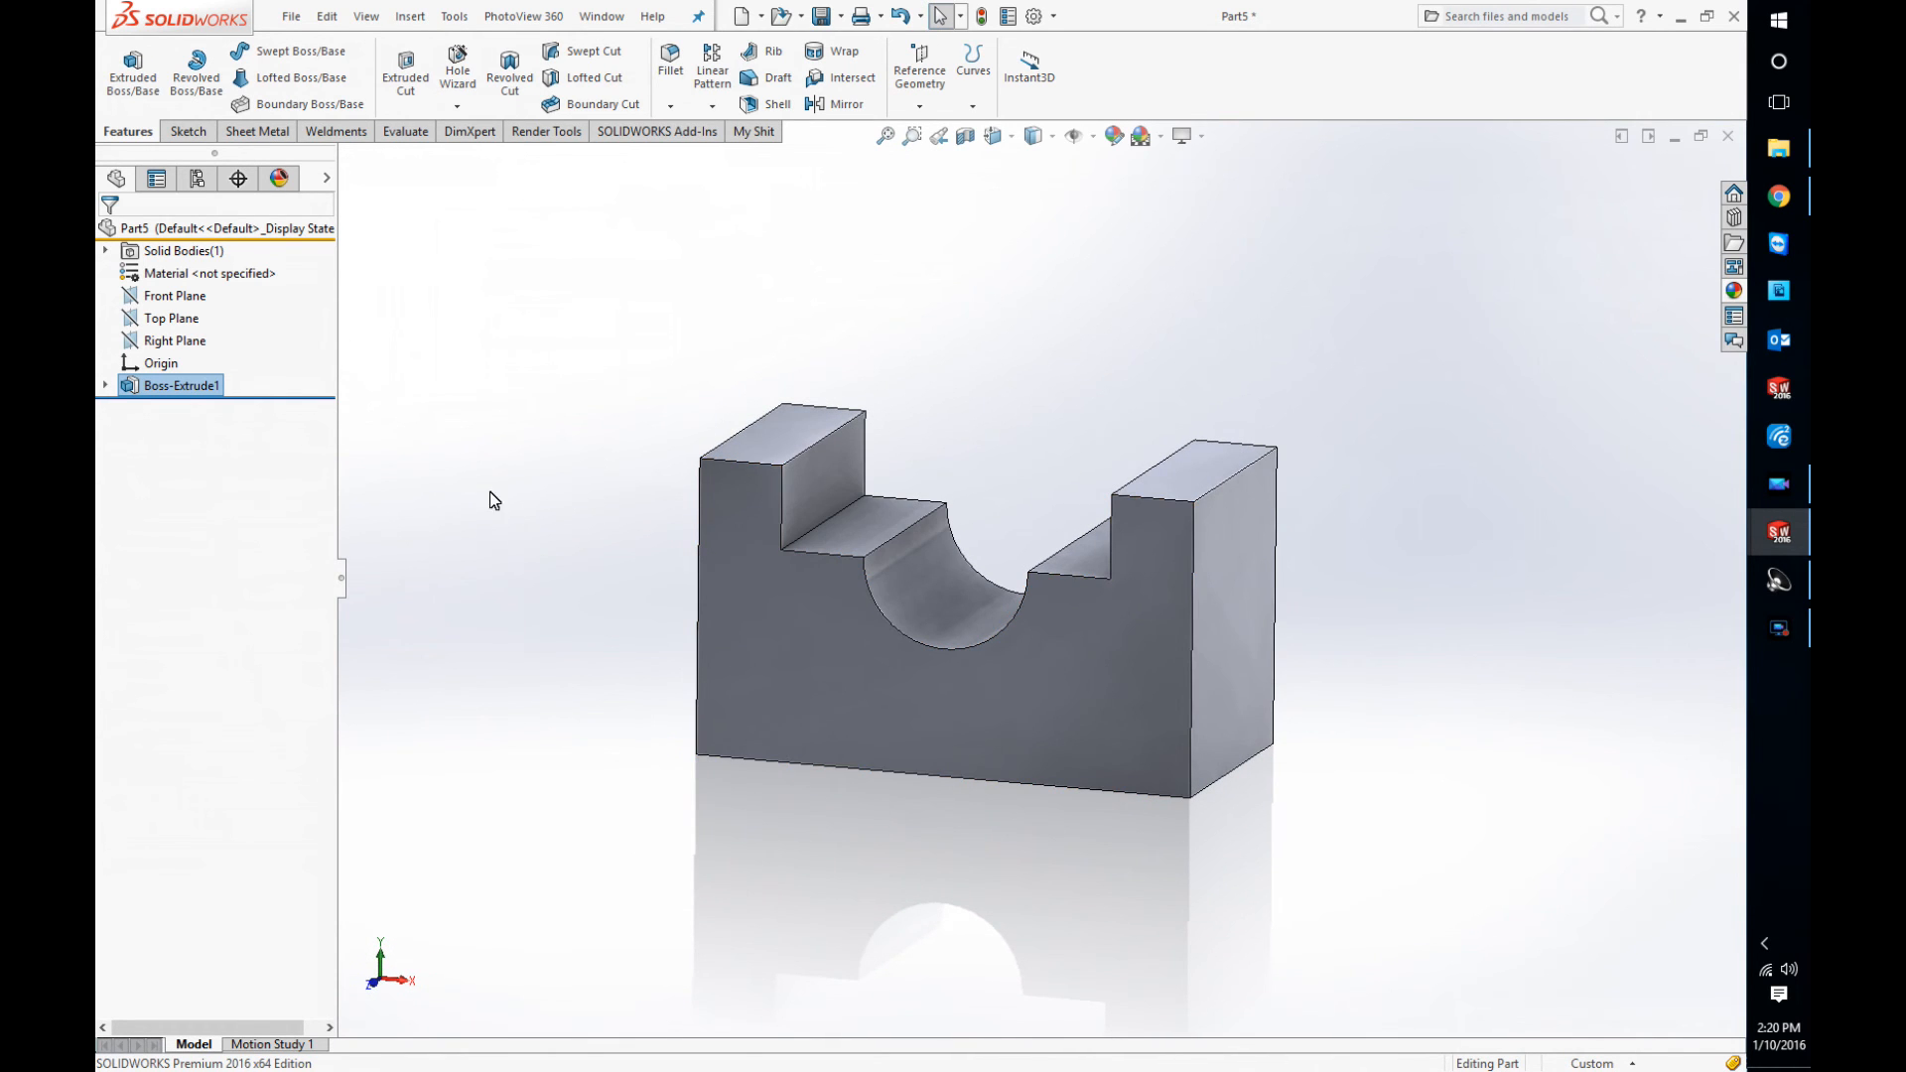